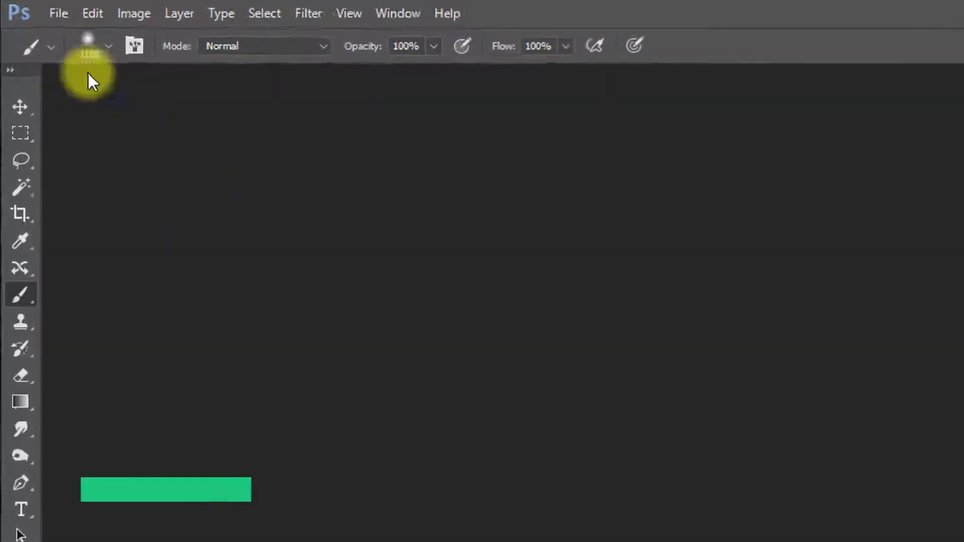
pyautogui.click(42, 9)
pyautogui.click(67, 36)
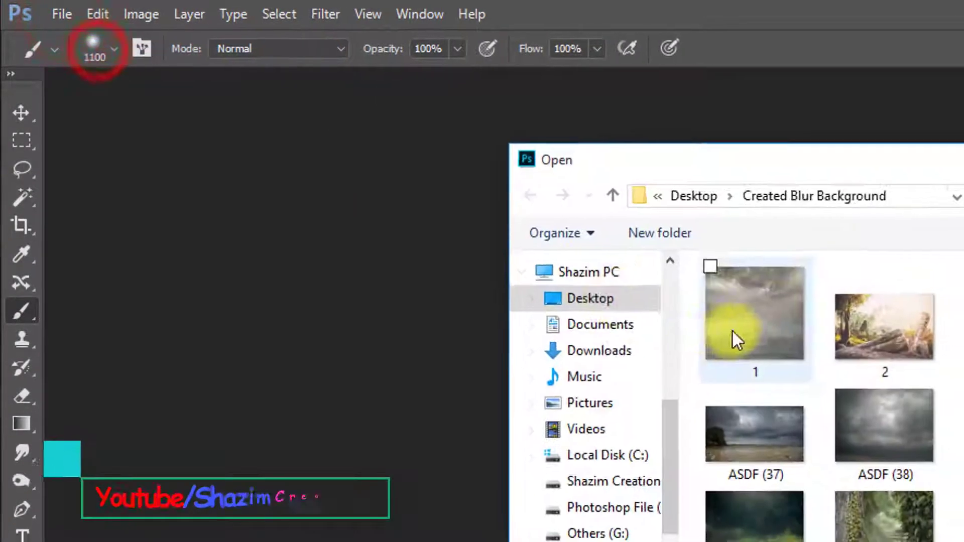
pyautogui.click(628, 297)
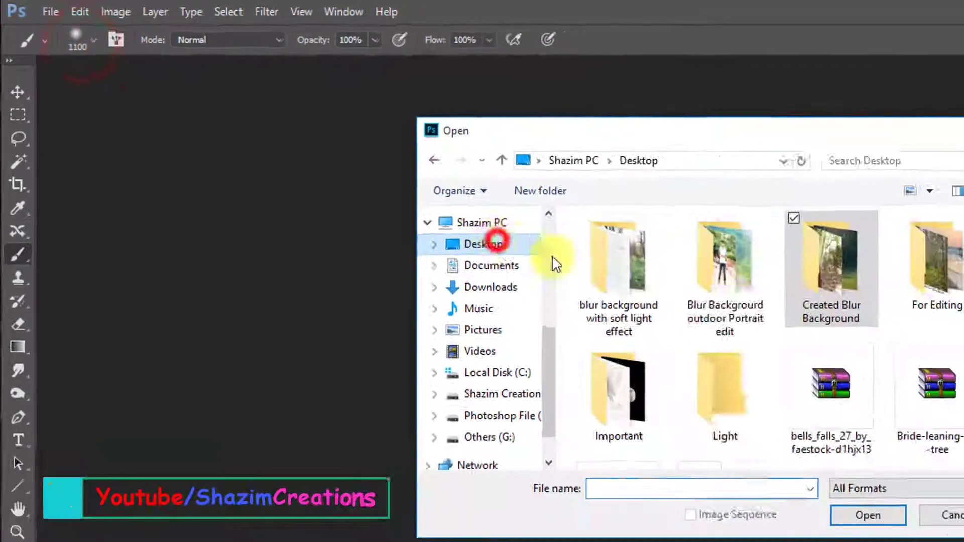
pyautogui.doubleClick(886, 318)
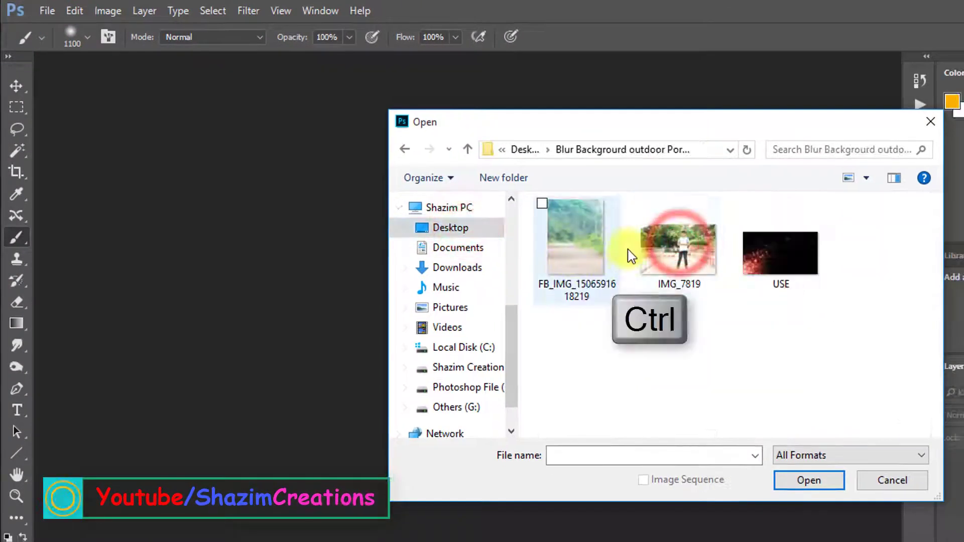
pyautogui.keyDown('ctrl'); pyautogui.click(583, 241); pyautogui.keyUp('ctrl')
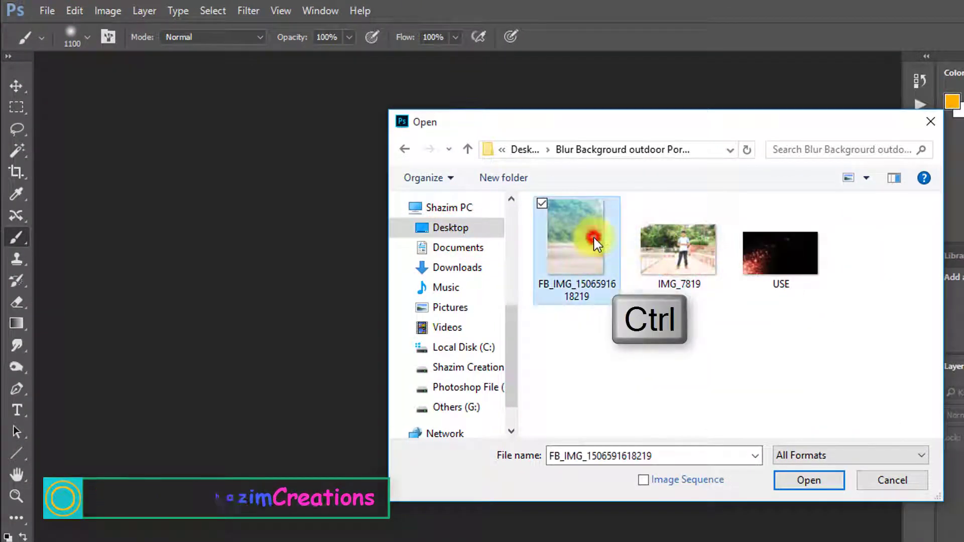
pyautogui.keyDown('ctrl'); pyautogui.click(678, 246); pyautogui.keyUp('ctrl')
pyautogui.click(809, 480)
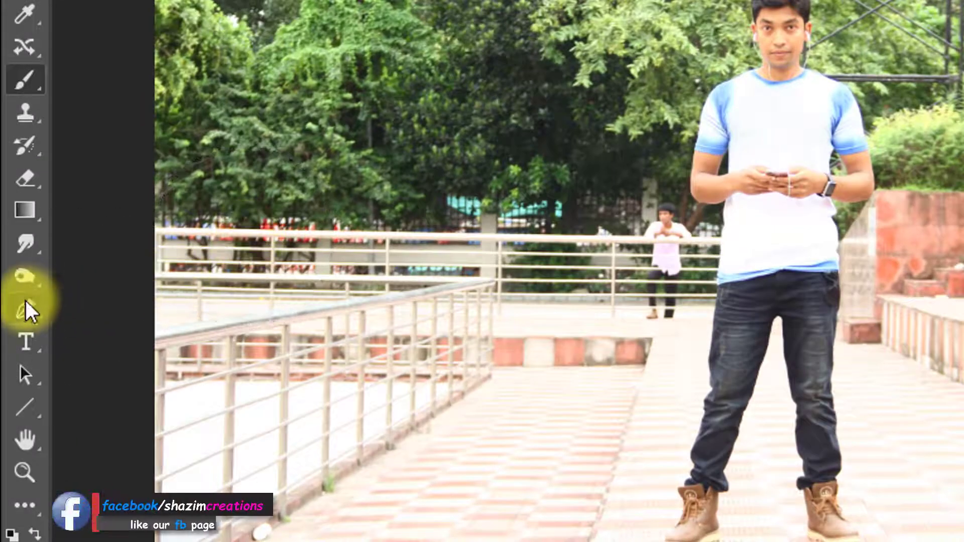
# Start a Pen tool path above the man's boot and trace it up the outer edge of the trouser leg.
pyautogui.click(25, 306)
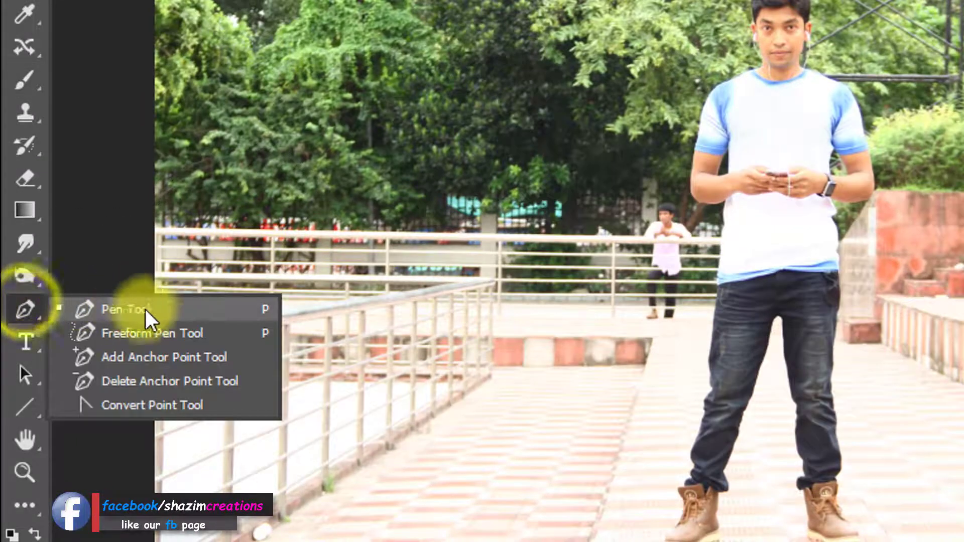
pyautogui.click(146, 306)
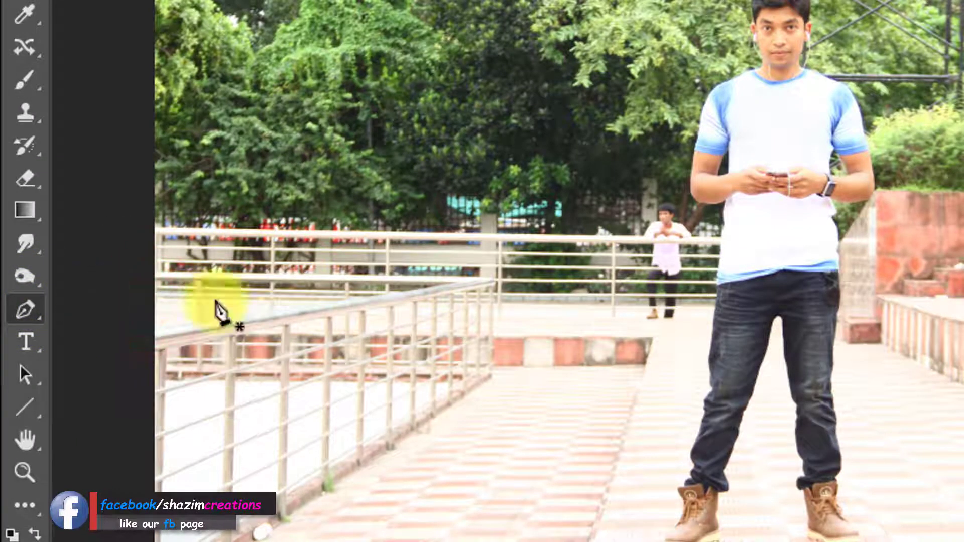
pyautogui.keyDown('ctrl'); pyautogui.click(740, 104); pyautogui.keyUp('ctrl')
pyautogui.keyDown('alt'); pyautogui.click(834, 199); pyautogui.keyUp('alt')
pyautogui.moveTo(613, 405); pyautogui.dragTo(576, 101)
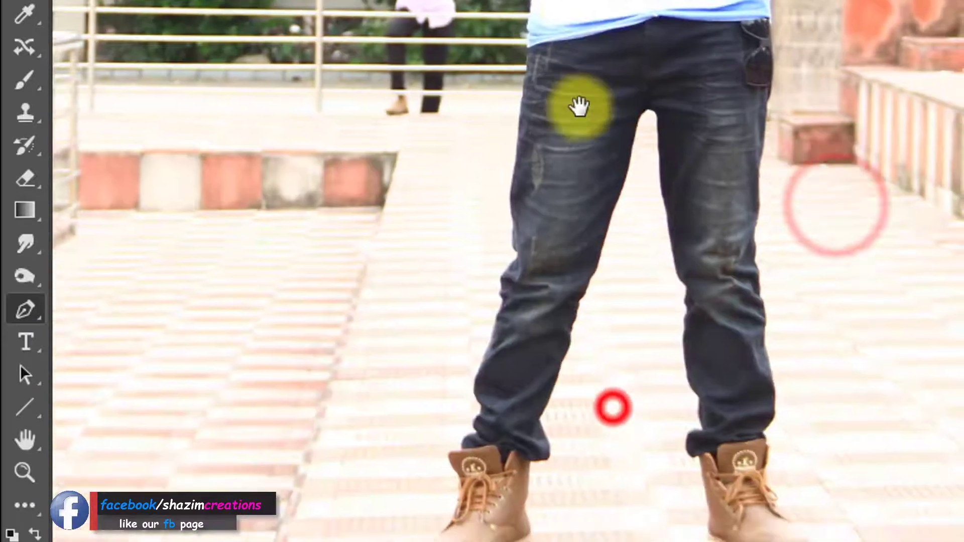
pyautogui.keyDown('ctrl'); pyautogui.click(473, 428); pyautogui.keyUp('ctrl')
pyautogui.keyDown('ctrl'); pyautogui.click(465, 430); pyautogui.keyUp('ctrl')
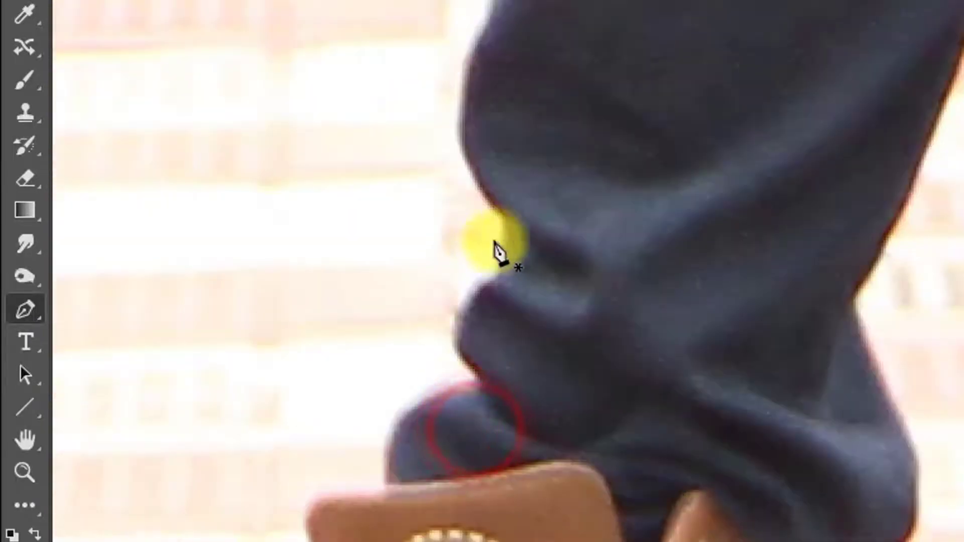
pyautogui.keyDown('ctrl'); pyautogui.click(258, 231); pyautogui.keyUp('ctrl')
pyautogui.click(258, 329)
pyautogui.click(314, 146)
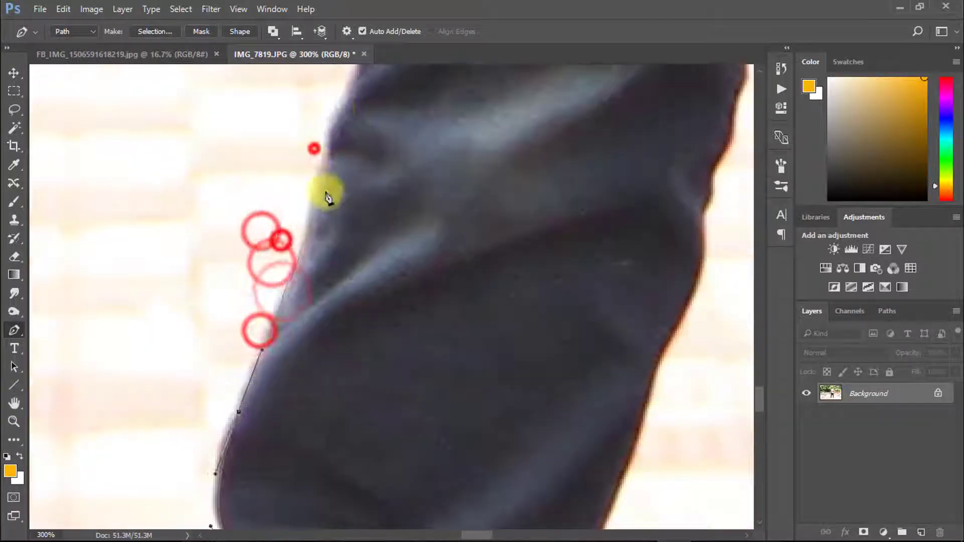
pyautogui.click(346, 116)
pyautogui.moveTo(251, 181); pyautogui.dragTo(250, 243)
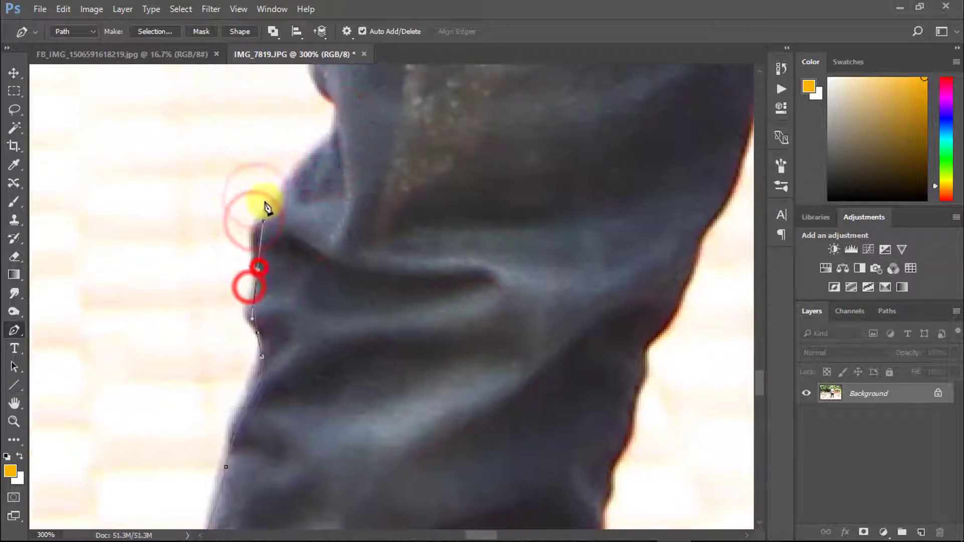
# Continue the Pen path along the underside of the arm and up around the ear towards the hair.
pyautogui.moveTo(357, 271); pyautogui.dragTo(360, 161)
pyautogui.keyDown('ctrl'); pyautogui.click(356, 147); pyautogui.keyUp('ctrl')
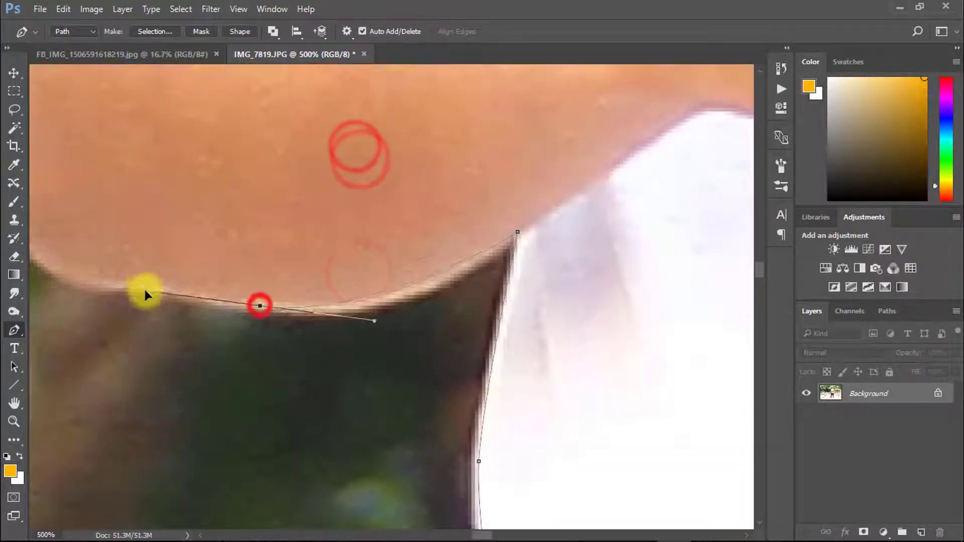
pyautogui.moveTo(145, 295); pyautogui.dragTo(301, 280)
pyautogui.click(300, 347)
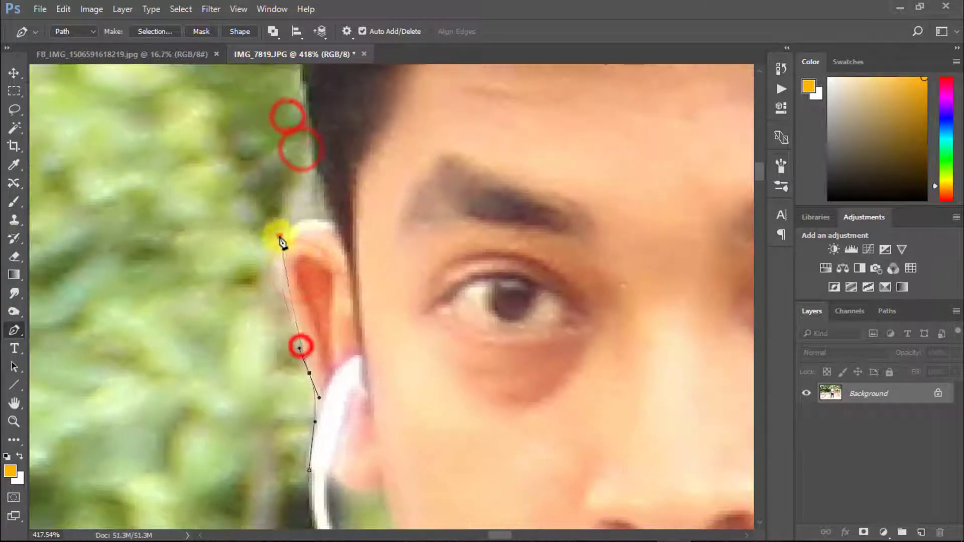
pyautogui.moveTo(335, 227); pyautogui.dragTo(540, 271)
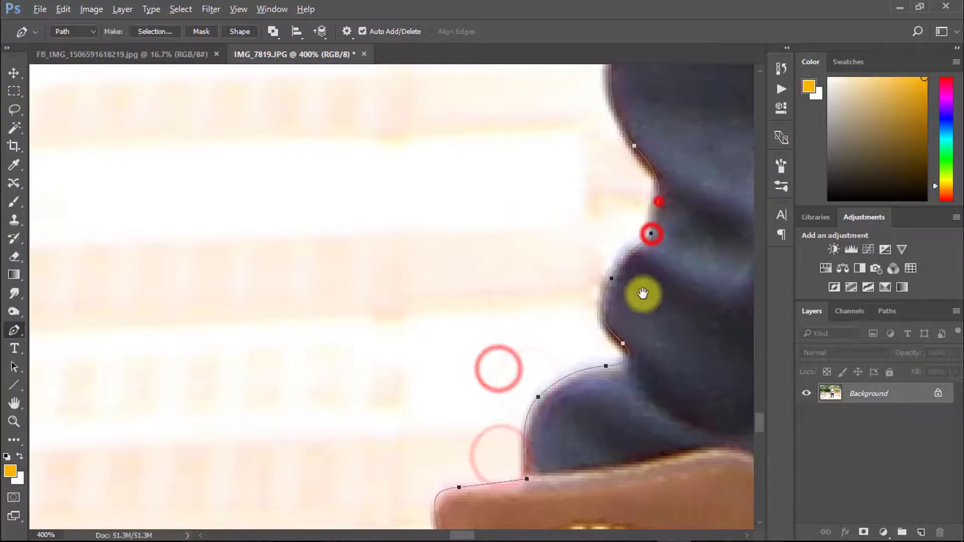
# Trace the Pen path along the folds of the trouser cuff and up the edge of the leg.
pyautogui.moveTo(643, 294); pyautogui.dragTo(365, 418)
pyautogui.moveTo(410, 205); pyautogui.dragTo(412, 203)
pyautogui.moveTo(426, 187); pyautogui.dragTo(368, 339)
pyautogui.moveTo(386, 273); pyautogui.dragTo(393, 254)
pyautogui.moveTo(402, 239); pyautogui.dragTo(413, 229)
pyautogui.keyDown('ctrl'); pyautogui.click(424, 221); pyautogui.keyUp('ctrl')
pyautogui.moveTo(442, 194); pyautogui.dragTo(444, 188)
# Outline the background gap between the shirt and the arm without the watch as a closed subpath.
pyautogui.moveTo(468, 449); pyautogui.dragTo(472, 455)
pyautogui.moveTo(463, 526); pyautogui.dragTo(517, 193)
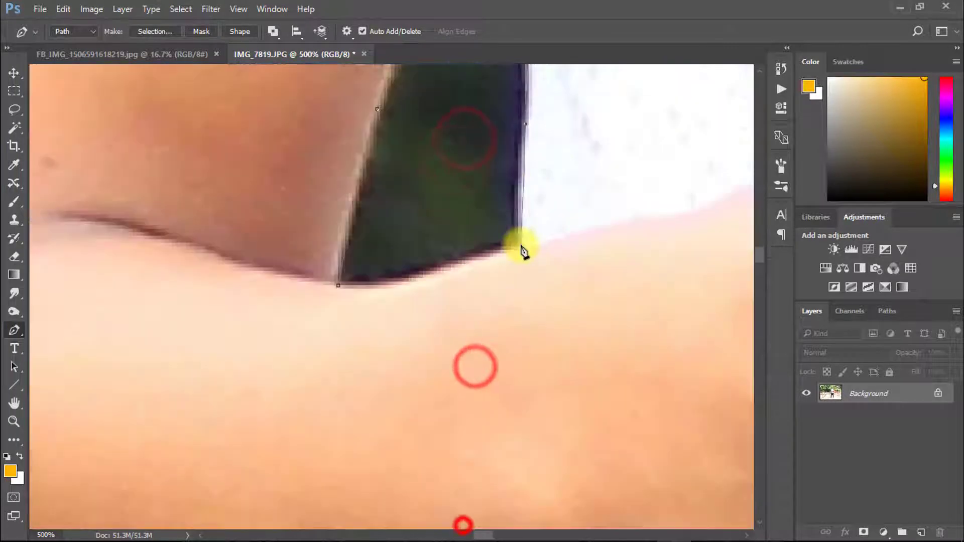
pyautogui.click(355, 290)
pyautogui.click(338, 286)
pyautogui.moveTo(485, 297); pyautogui.dragTo(424, 297)
# Outline the background gap between the shirt and the watch arm as a closed subpath.
pyautogui.moveTo(609, 234); pyautogui.dragTo(499, 399)
pyautogui.moveTo(562, 378); pyautogui.dragTo(618, 378)
pyautogui.keyDown('ctrl'); pyautogui.click(501, 387); pyautogui.keyUp('ctrl')
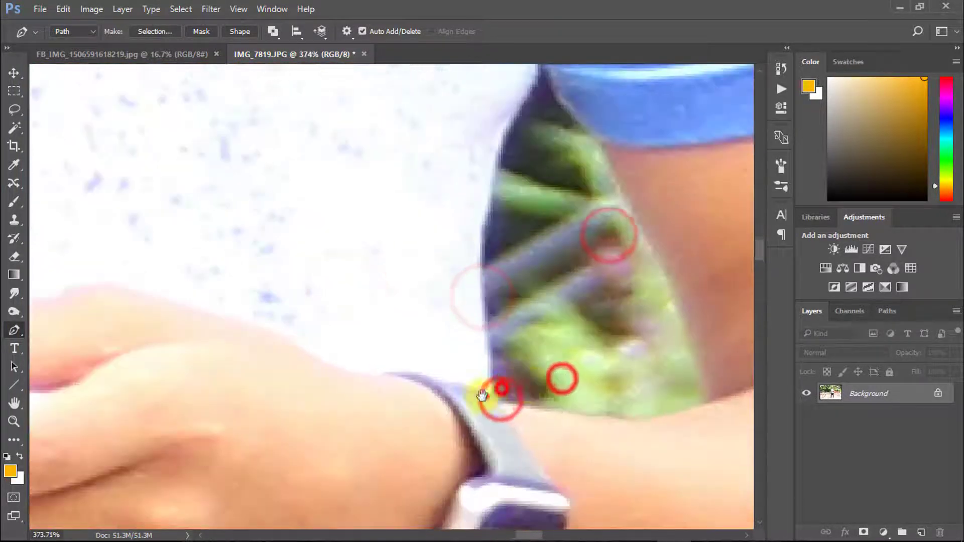
pyautogui.keyDown('ctrl'); pyautogui.click(486, 395); pyautogui.keyUp('ctrl')
pyautogui.click(493, 376)
pyautogui.moveTo(495, 362); pyautogui.dragTo(481, 196)
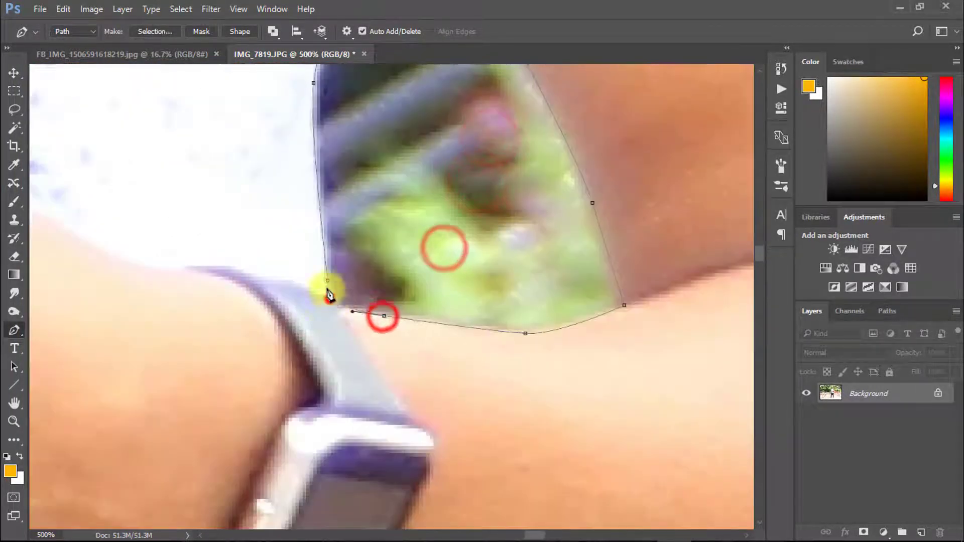
# Outline the background gaps between the earphone cord and the face and neck on both sides with Pen subpaths.
pyautogui.scroll(-5, 355, 352)
pyautogui.scroll(8, 477, 282)
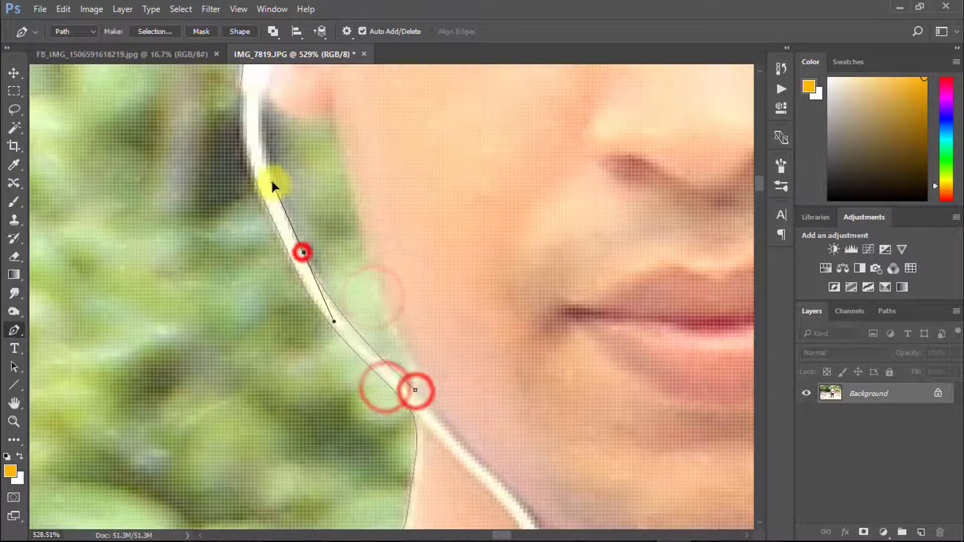
pyautogui.moveTo(273, 187); pyautogui.dragTo(359, 258)
pyautogui.scroll(1, 414, 374)
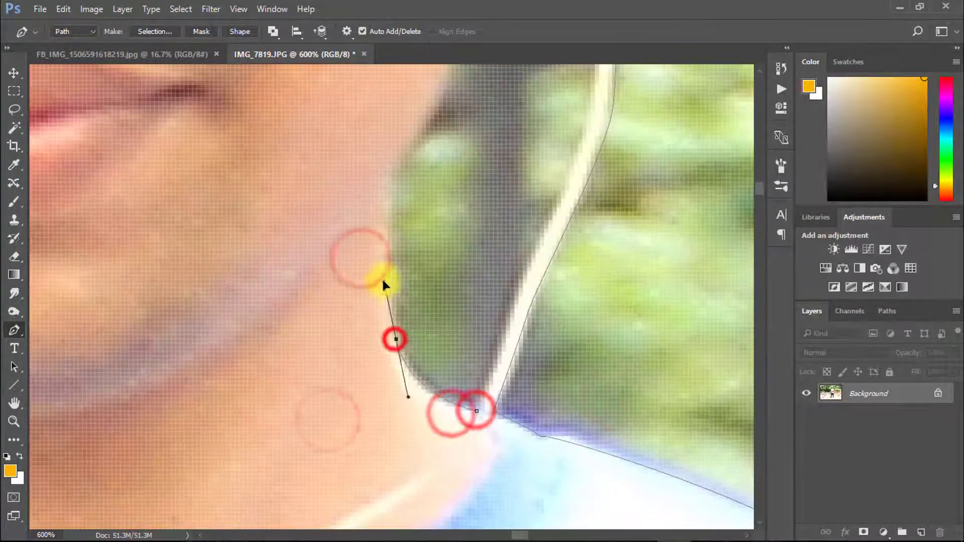
pyautogui.click(383, 285)
pyautogui.scroll(3, 383, 276)
pyautogui.scroll(-5, 355, 329)
pyautogui.click(463, 313)
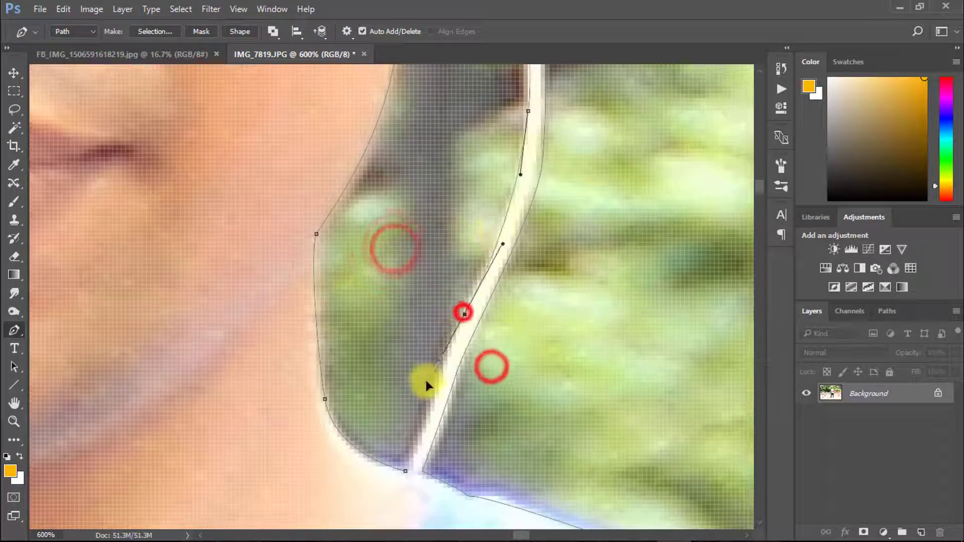
# Convert the finished path around the man into a selection.
pyautogui.scroll(-10, 426, 386)
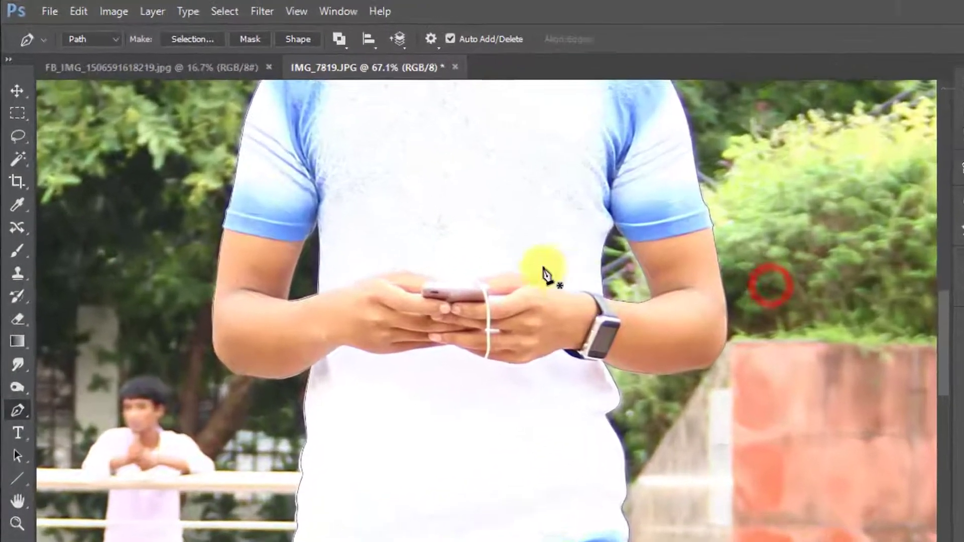
pyautogui.rightClick(416, 173)
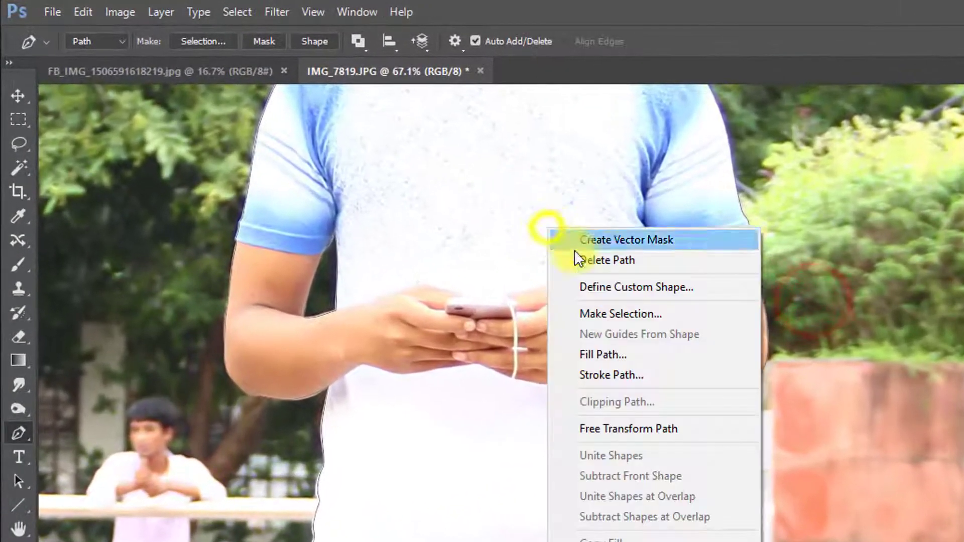
pyautogui.click(613, 316)
pyautogui.click(737, 200)
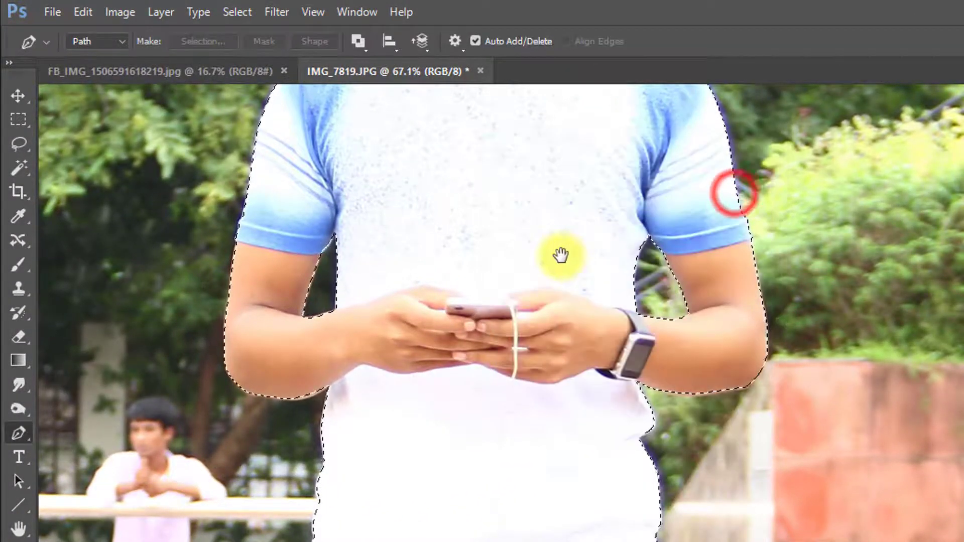
# Open Select and Mask for the selection and set its view mode to On Layers.
pyautogui.scroll(-3, 560, 254)
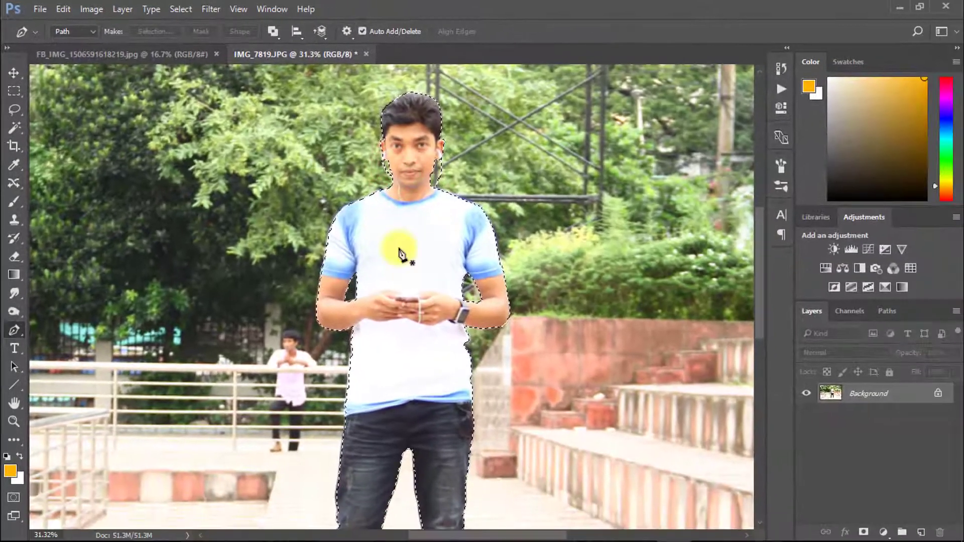
pyautogui.hotkey('ctrl', 'alt', 'r')
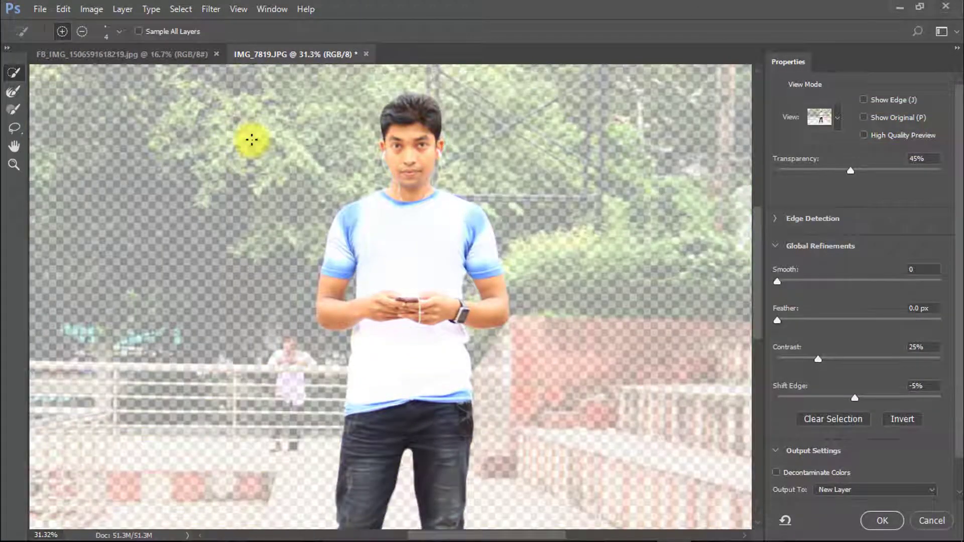
pyautogui.keyDown('ctrl'); pyautogui.click(453, 118); pyautogui.keyUp('ctrl')
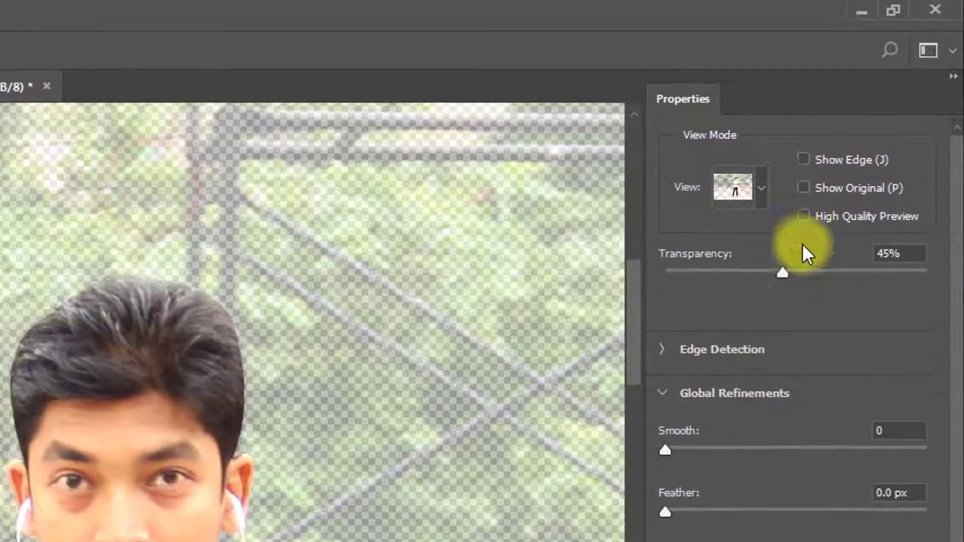
pyautogui.click(809, 143)
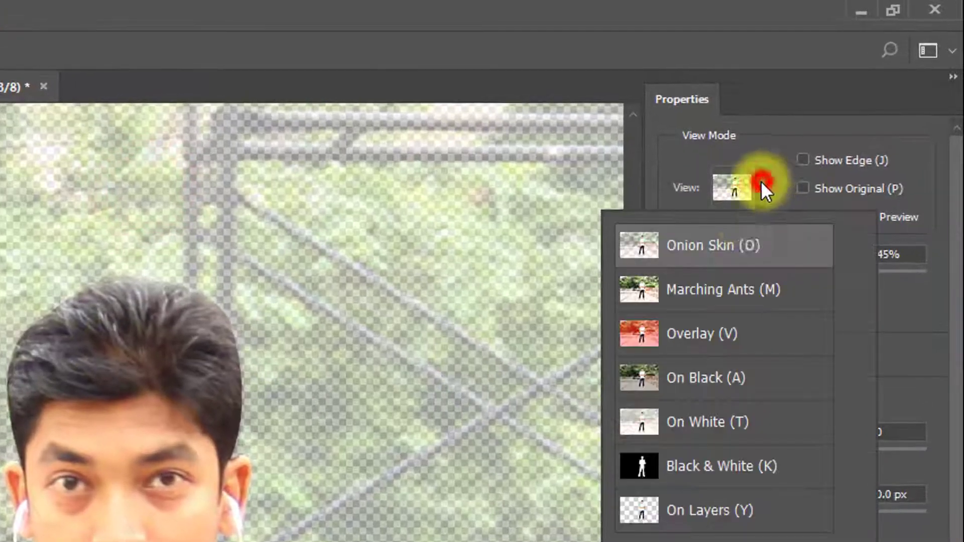
pyautogui.click(720, 512)
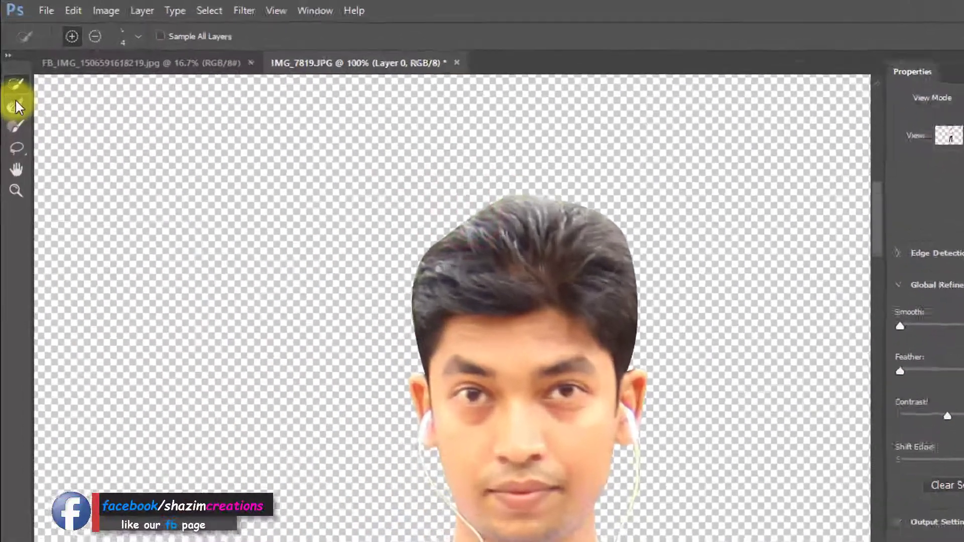
# Refine the selection around the hair outline with the Refine Edge Brush at size 15.
pyautogui.click(15, 105)
pyautogui.hotkey('ctrl', '+')
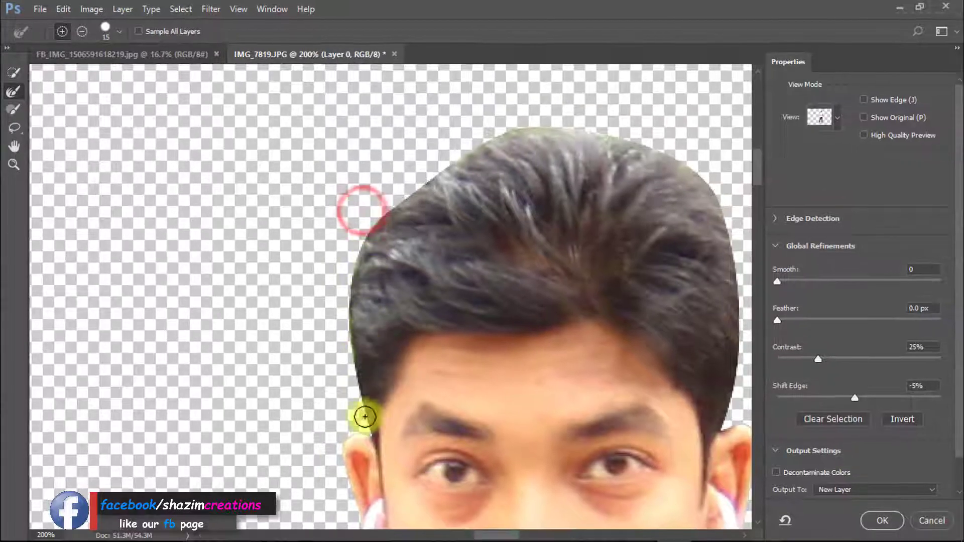
pyautogui.moveTo(371, 421); pyautogui.dragTo(349, 368)
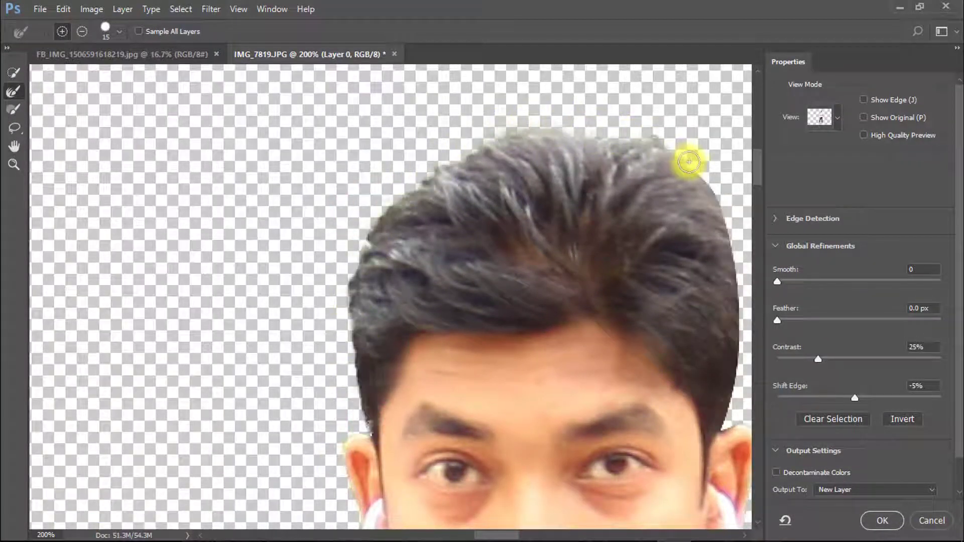
pyautogui.moveTo(690, 162); pyautogui.dragTo(440, 118)
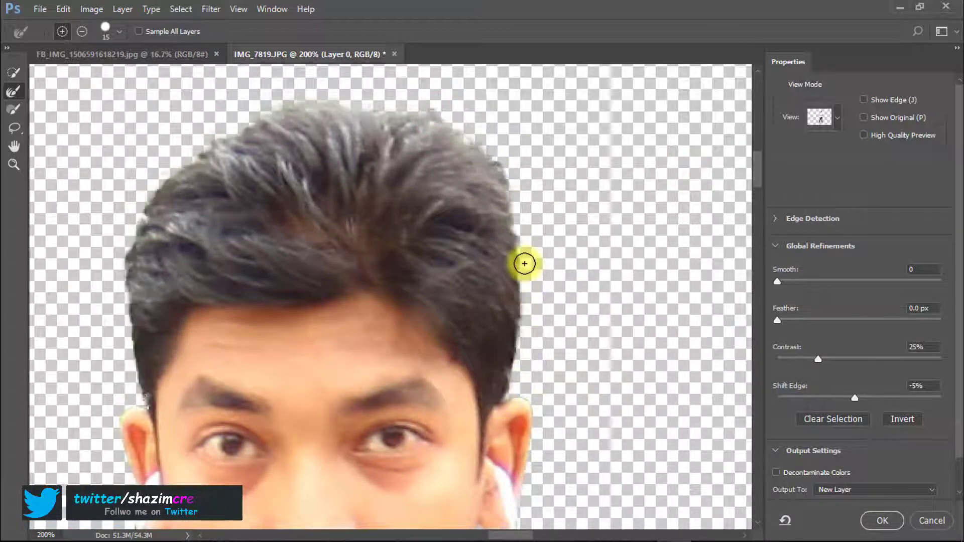
pyautogui.moveTo(465, 128); pyautogui.dragTo(495, 188)
pyautogui.moveTo(406, 171); pyautogui.dragTo(286, 182)
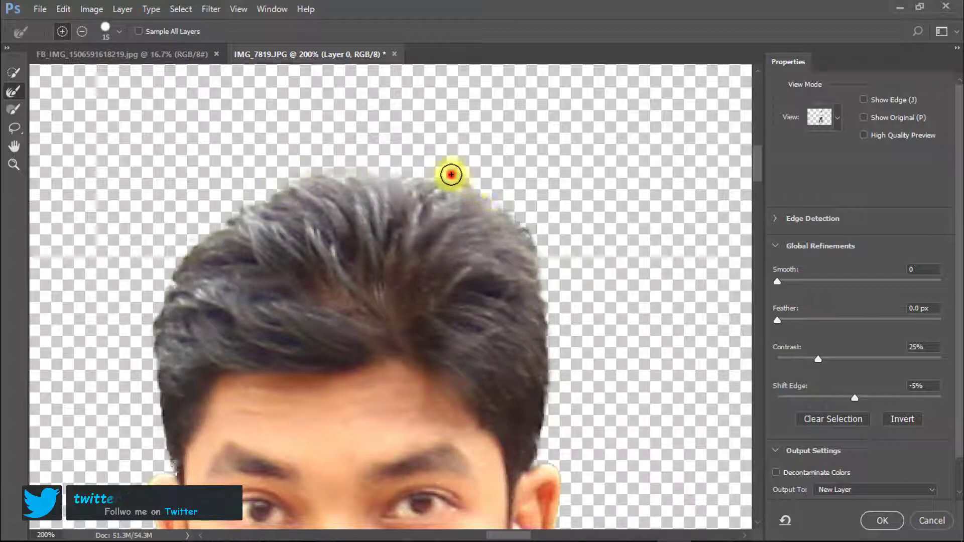
pyautogui.click(451, 175)
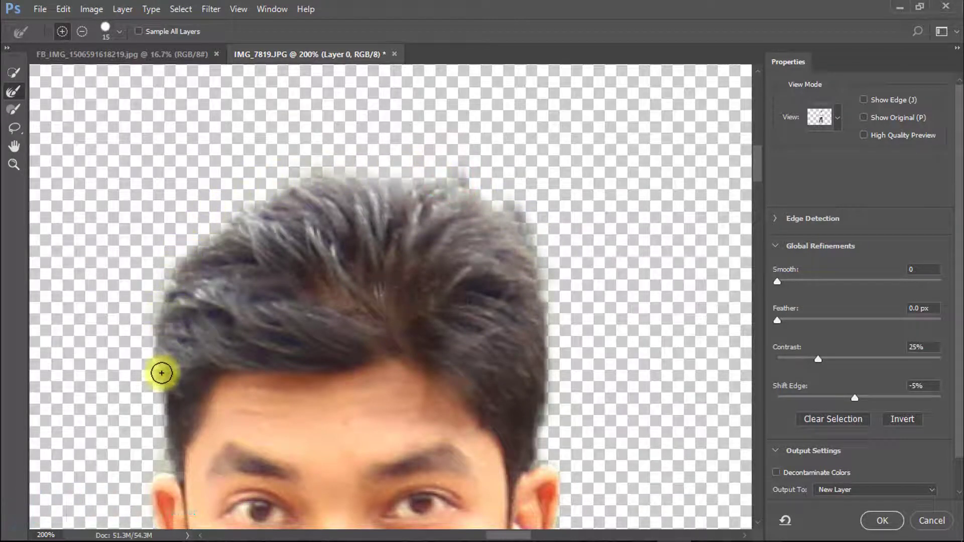
pyautogui.keyDown('alt'); pyautogui.click(387, 297); pyautogui.keyUp('alt')
pyautogui.keyDown('alt'); pyautogui.click(407, 411); pyautogui.keyUp('alt')
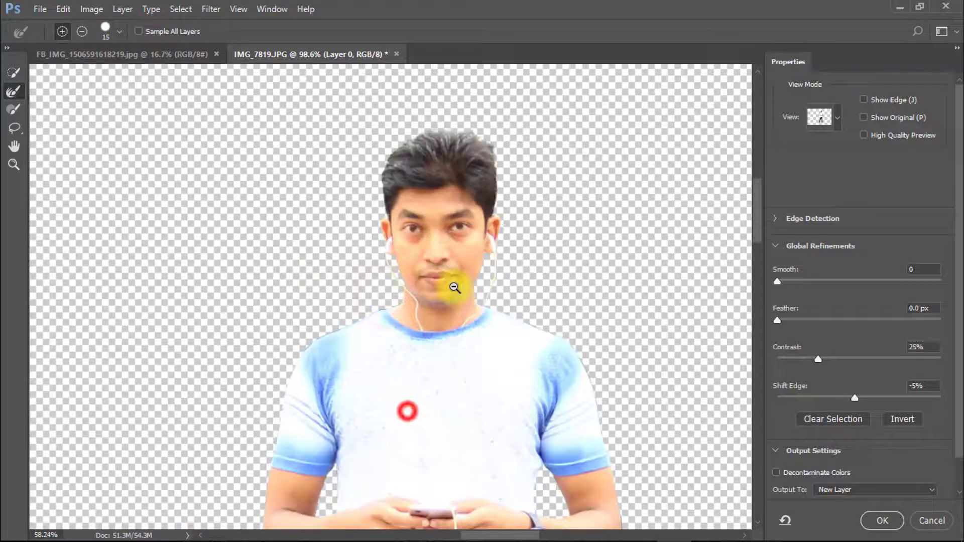
pyautogui.moveTo(484, 418); pyautogui.dragTo(456, 358)
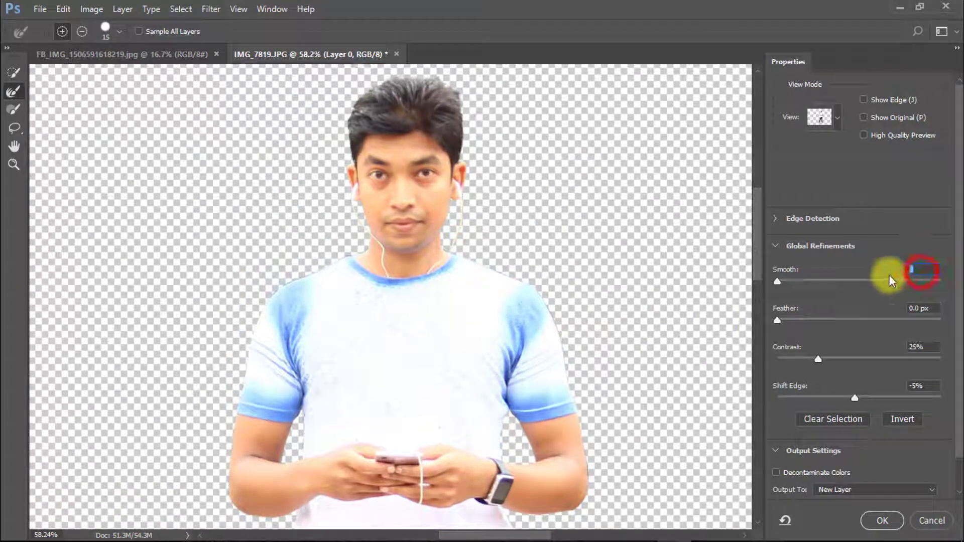
# Set the edge refinement to Smooth 1 and Contrast 10%, and output the refined selection to a new layer.
pyautogui.moveTo(802, 358); pyautogui.dragTo(794, 363)
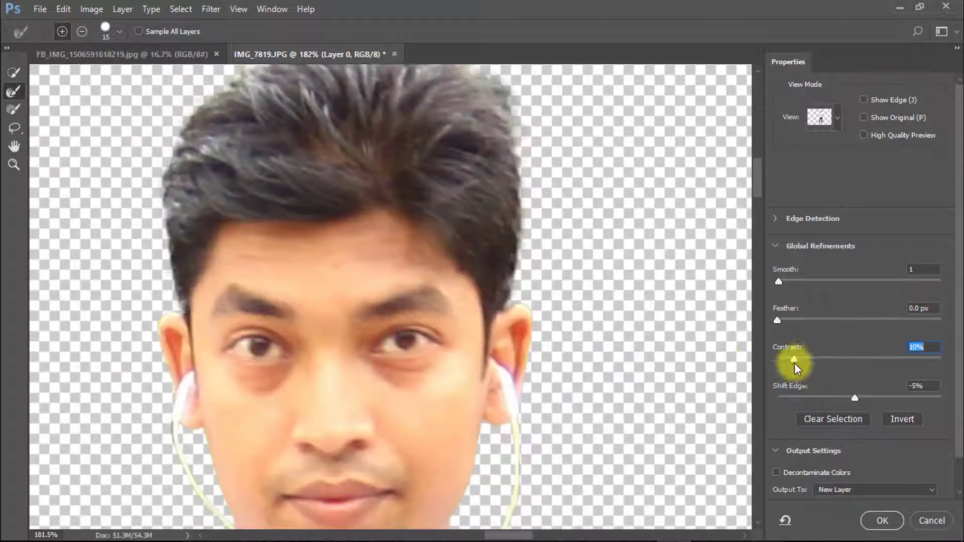
pyautogui.keyDown('alt'); pyautogui.click(598, 386); pyautogui.keyUp('alt')
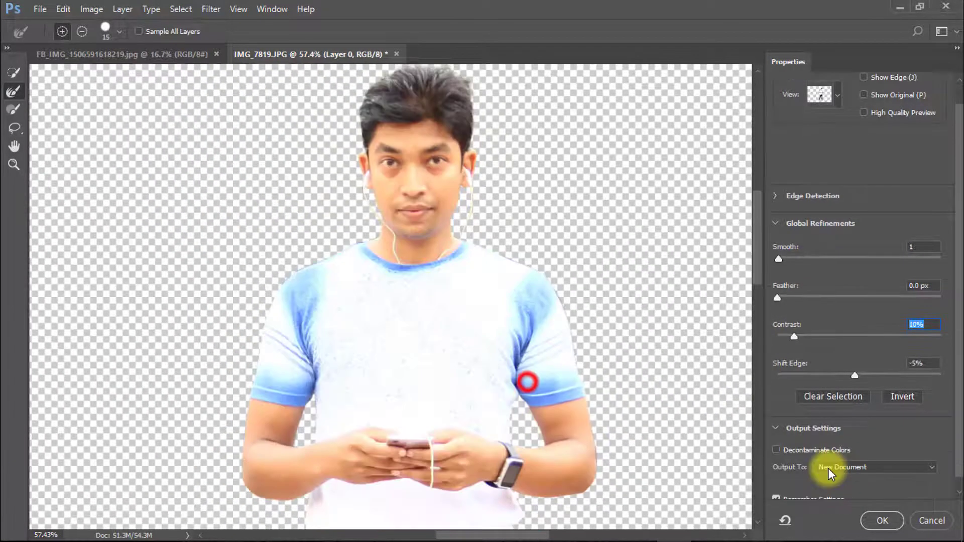
pyautogui.click(849, 467)
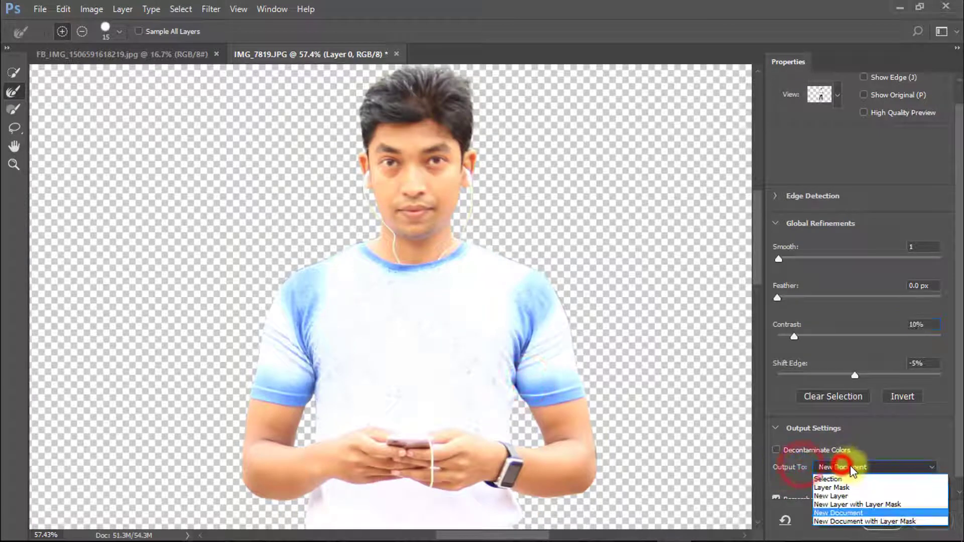
pyautogui.click(838, 497)
pyautogui.scroll(-1, 902, 444)
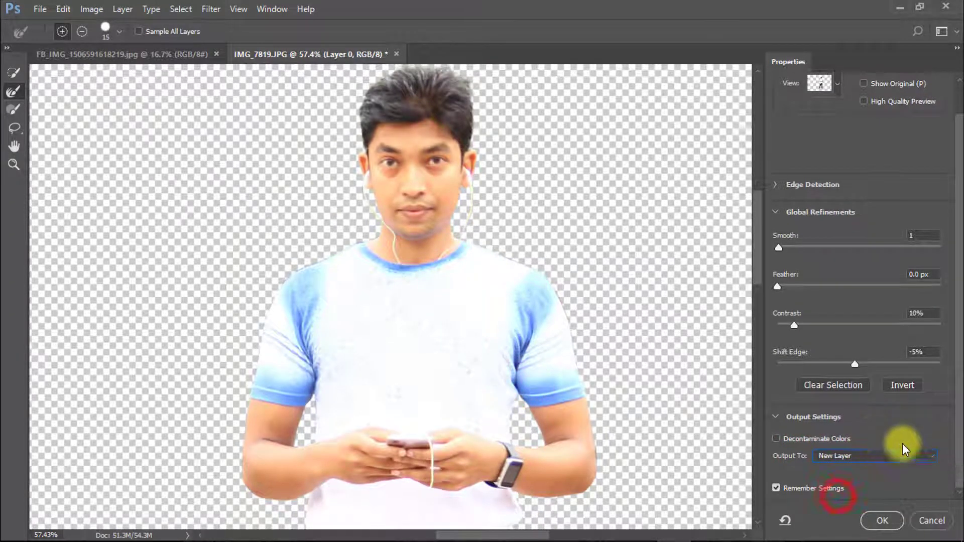
pyautogui.click(779, 486)
pyautogui.click(878, 517)
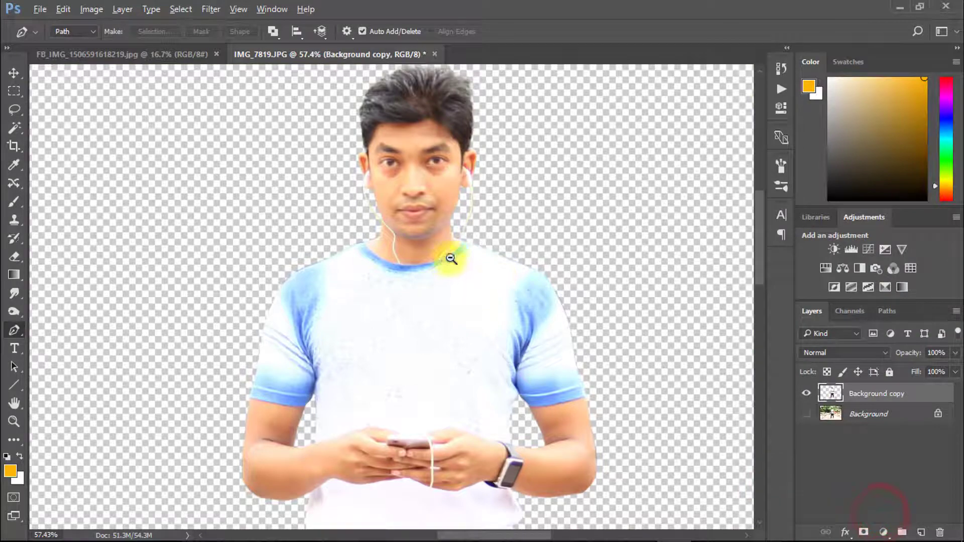
# Remove blemishes on the man's face with the Spot Healing Brush at size 10.
pyautogui.hotkey('ctrl', '0')
pyautogui.rightClick(14, 201)
pyautogui.rightClick(14, 183)
pyautogui.click(70, 221)
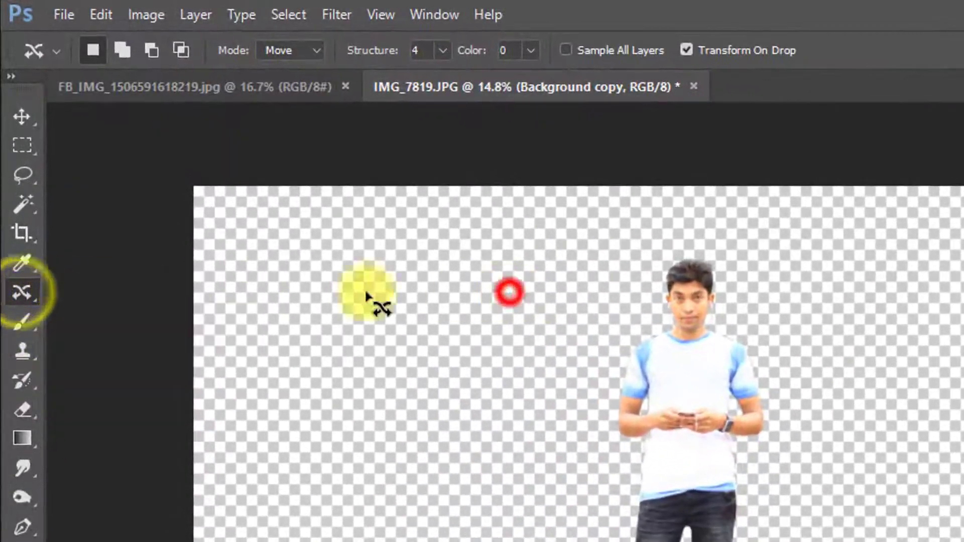
pyautogui.rightClick(21, 291)
pyautogui.click(131, 291)
pyautogui.moveTo(646, 303)
pyautogui.mouseDown()
pyautogui.moveTo(897, 311)
pyautogui.moveTo(5, 438)
pyautogui.mouseUp()
pyautogui.moveTo(119, 422); pyautogui.dragTo(209, 467)
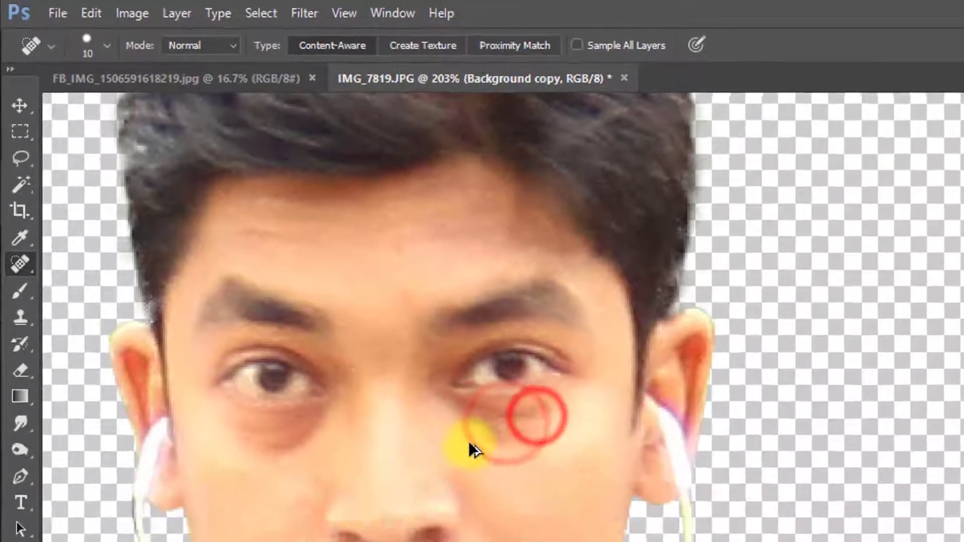
# Step back through the recent healing strokes and forward again to compare the face before and after.
pyautogui.hotkey('ctrl', 'alt', 'z')
pyautogui.hotkey('ctrl', 'alt', 'z')
pyautogui.hotkey('ctrl', 'alt', 'z')
pyautogui.hotkey('ctrl', 'alt', 'z')
pyautogui.hotkey('ctrl', 'alt', 'z')
pyautogui.hotkey('ctrl', 'shift', 'z')
pyautogui.hotkey('ctrl', 'shift', 'z')
pyautogui.hotkey('ctrl', 'shift', 'z')
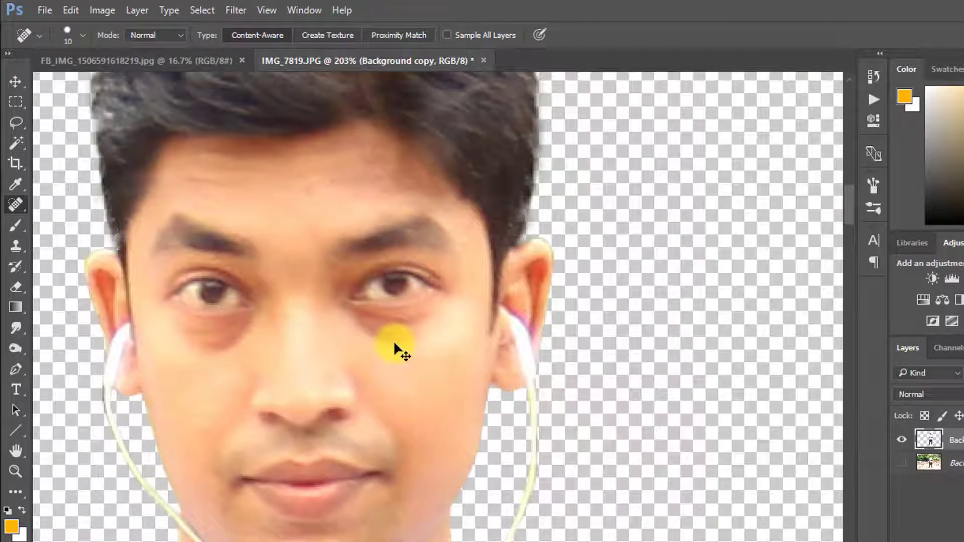
# Heal the remaining spots on the cheeks and around the mouth with the size 10 Spot Healing Brush.
pyautogui.moveTo(377, 410); pyautogui.dragTo(390, 349)
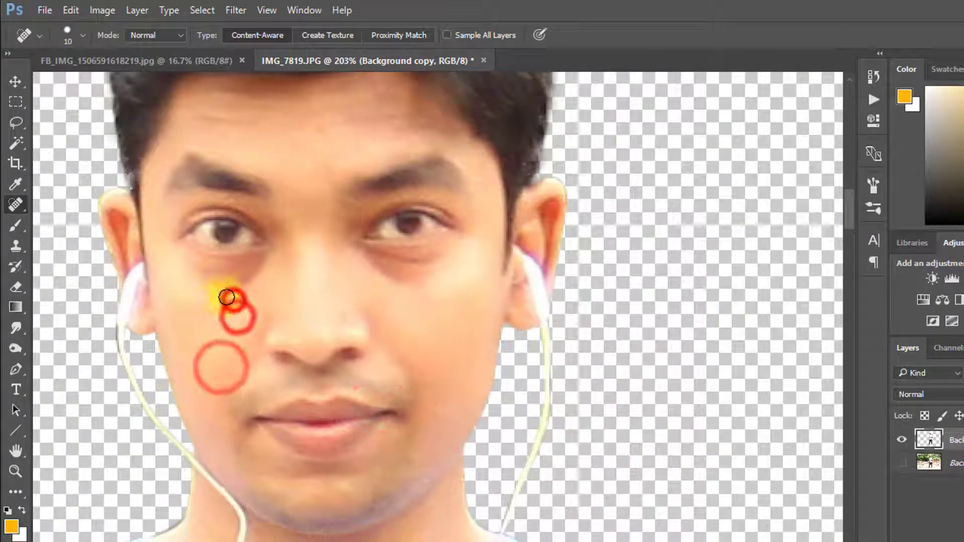
pyautogui.moveTo(413, 307); pyautogui.dragTo(467, 223)
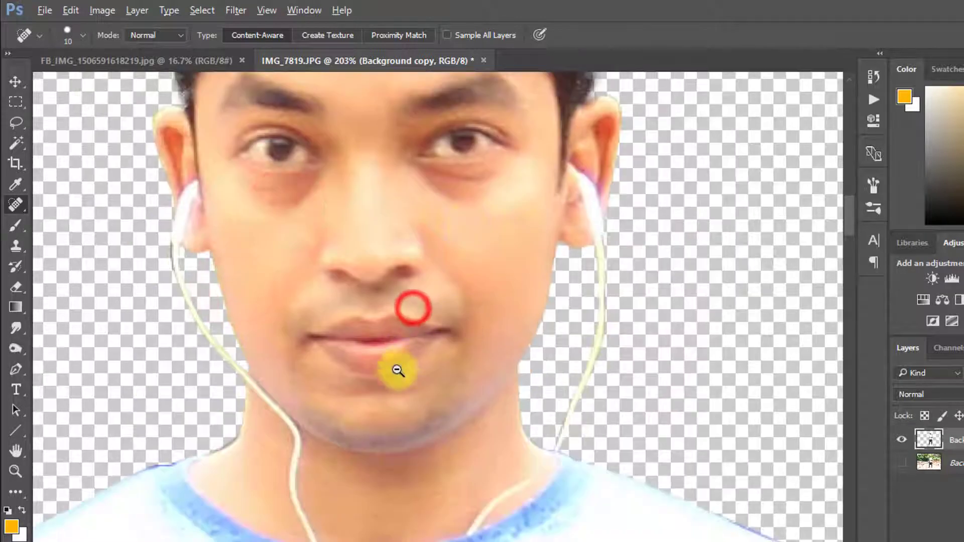
pyautogui.moveTo(402, 372); pyautogui.dragTo(368, 378)
pyautogui.moveTo(302, 417); pyautogui.dragTo(394, 352)
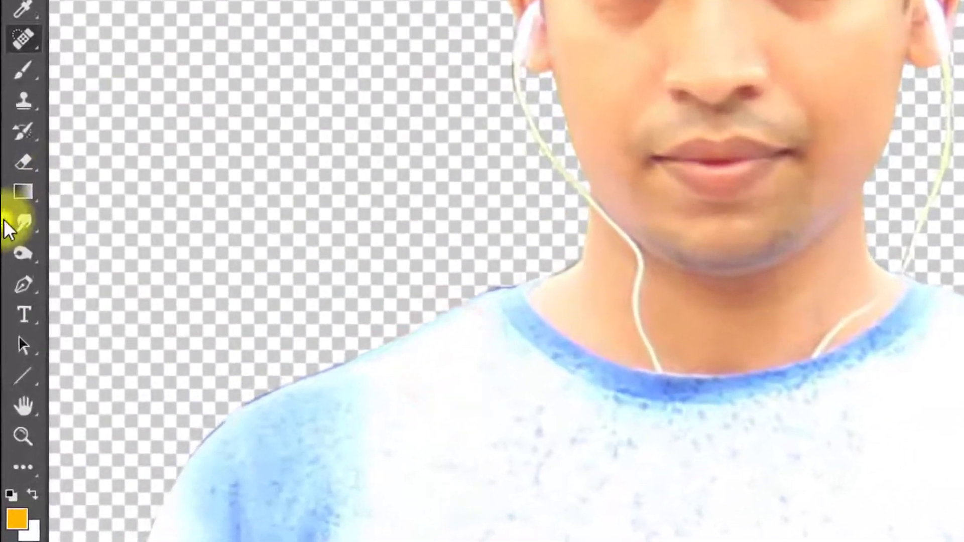
# Set up the Smudge tool with a soft round brush of size 15 and 11% strength.
pyautogui.rightClick(20, 286)
pyautogui.click(83, 319)
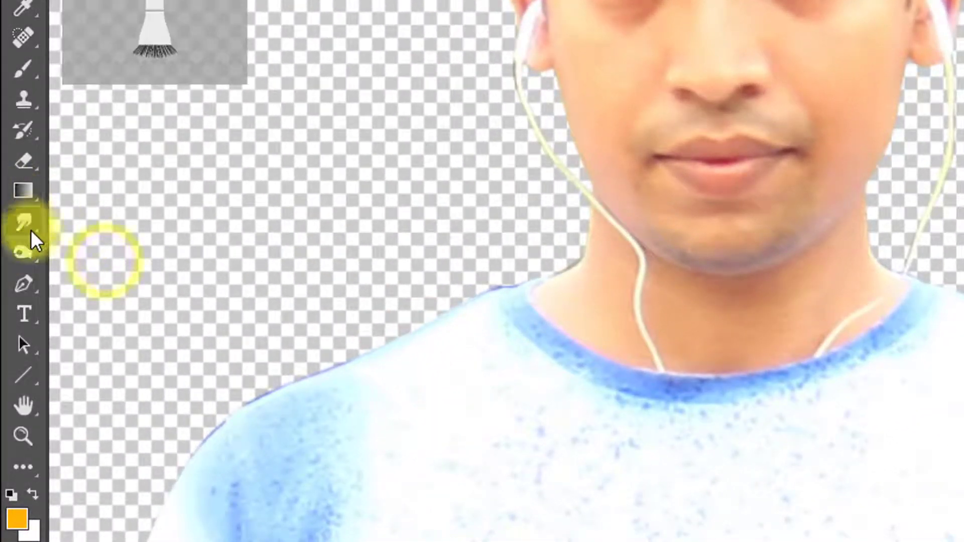
pyautogui.rightClick(115, 267)
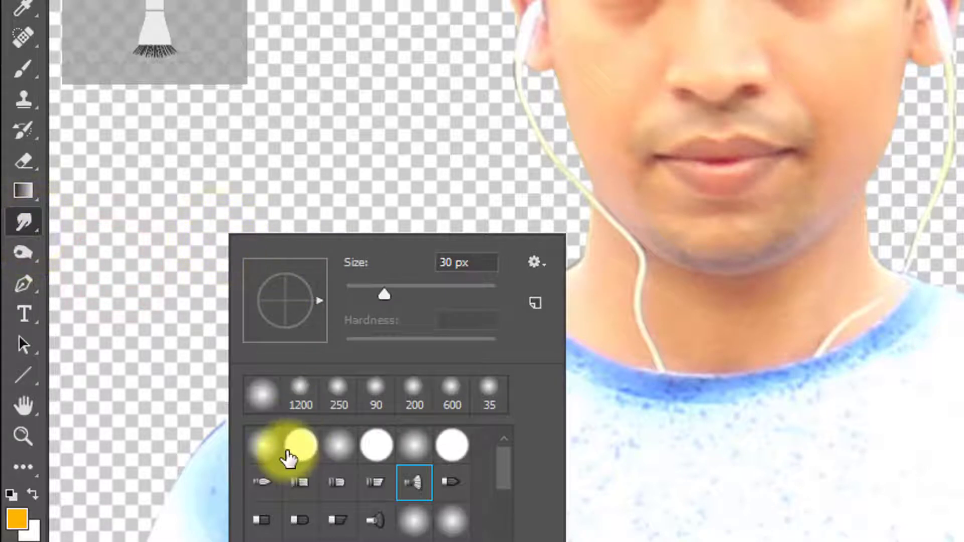
pyautogui.click(262, 446)
pyautogui.click(429, 104)
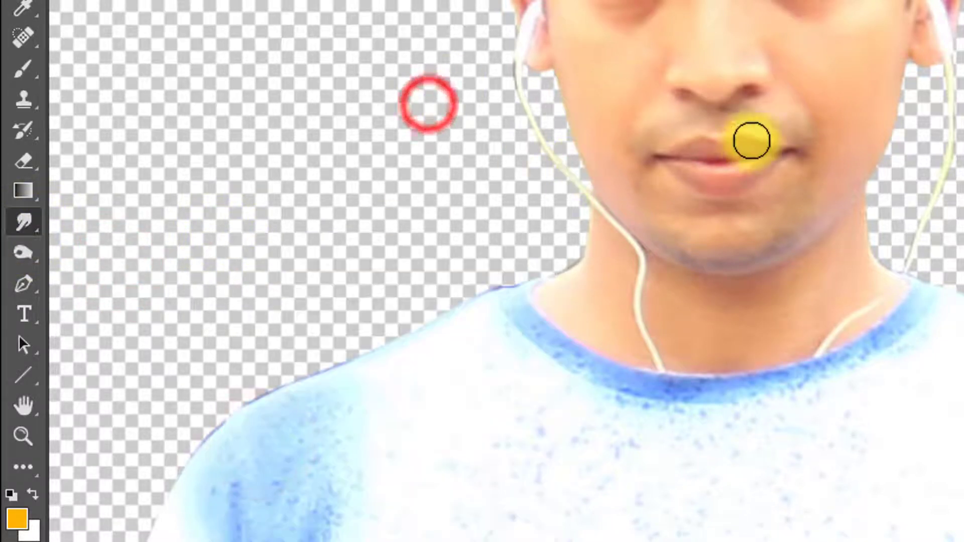
pyautogui.keyDown('ctrl'); pyautogui.click(633, 93); pyautogui.keyUp('ctrl')
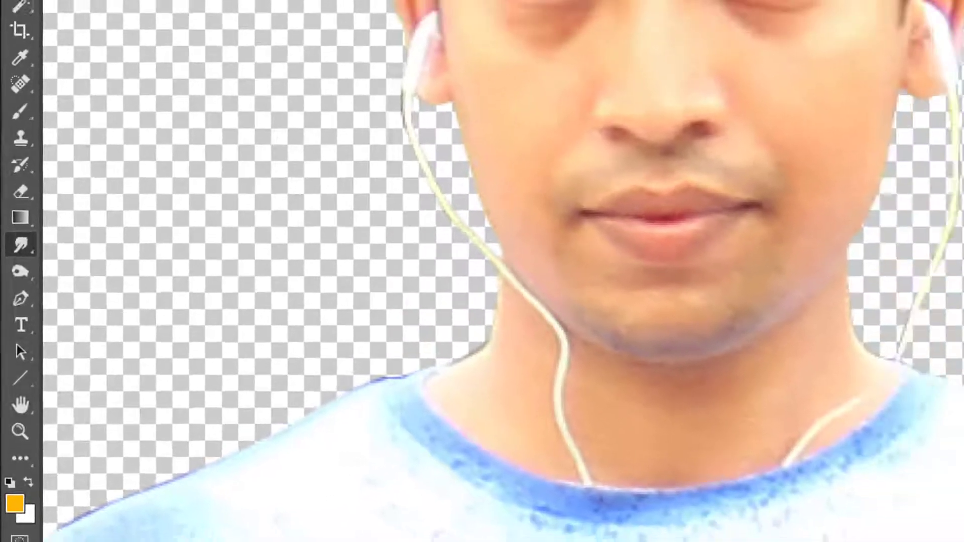
pyautogui.moveTo(231, 31); pyautogui.dragTo(193, 36)
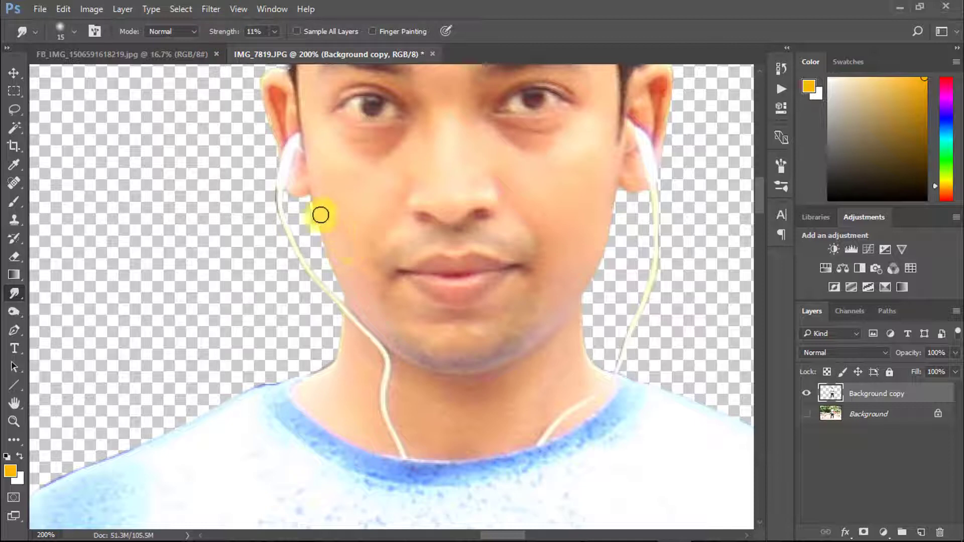
# Smudge the cutout edges of the cheek and ear on the image-left side of the face.
pyautogui.click(320, 224)
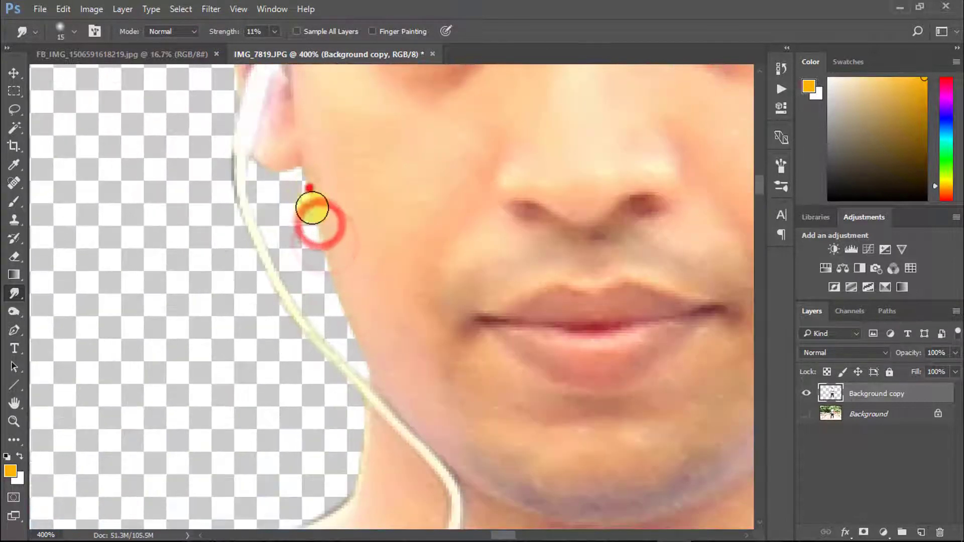
pyautogui.moveTo(308, 200); pyautogui.dragTo(315, 236)
pyautogui.moveTo(223, 207); pyautogui.dragTo(225, 221)
pyautogui.moveTo(230, 147); pyautogui.dragTo(245, 226)
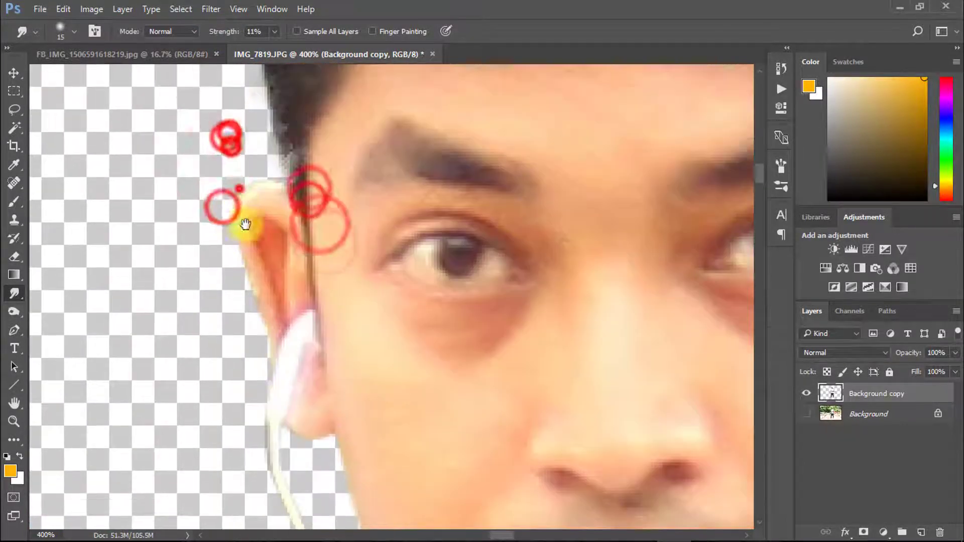
pyautogui.moveTo(265, 158); pyautogui.dragTo(278, 265)
# Smooth the forehead skin with the Smudge tool at brush size 30.
pyautogui.moveTo(412, 206); pyautogui.dragTo(319, 267)
pyautogui.moveTo(319, 267); pyautogui.dragTo(281, 267)
pyautogui.click(355, 259)
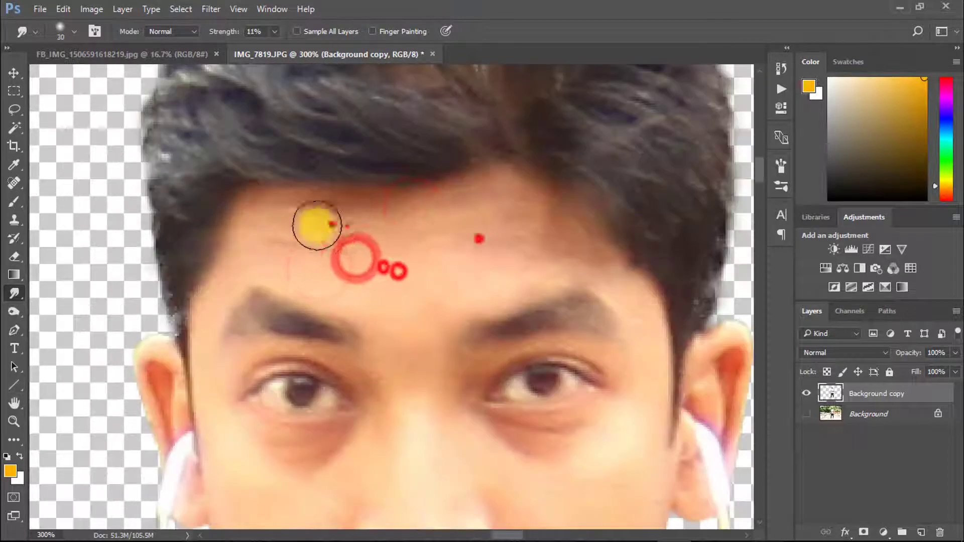
pyautogui.moveTo(442, 218); pyautogui.dragTo(282, 215)
pyautogui.moveTo(377, 216); pyautogui.dragTo(243, 201)
pyautogui.moveTo(469, 224); pyautogui.dragTo(519, 231)
pyautogui.moveTo(489, 197); pyautogui.dragTo(575, 236)
# Smooth the skin around and beneath the image-right eye with the Smudge tool at brush size 15.
pyautogui.scroll(-4, 547, 276)
pyautogui.press('[')
pyautogui.press('[')
pyautogui.press('[')
pyautogui.moveTo(473, 177); pyautogui.dragTo(556, 158)
pyautogui.moveTo(617, 174); pyautogui.dragTo(637, 204)
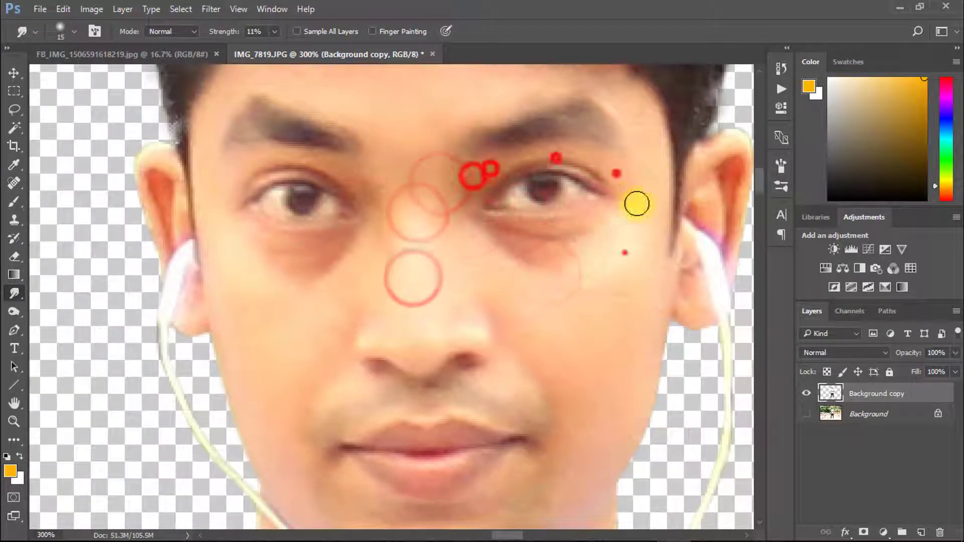
pyautogui.moveTo(598, 246); pyautogui.dragTo(544, 246)
pyautogui.moveTo(564, 245); pyautogui.dragTo(498, 248)
# Smooth the image-right cheek and its outer edge with the Smudge tool at brush size 30.
pyautogui.press(']')
pyautogui.press(']')
pyautogui.press(']')
pyautogui.moveTo(613, 287); pyautogui.dragTo(525, 325)
pyautogui.moveTo(611, 427); pyautogui.dragTo(588, 328)
pyautogui.moveTo(588, 235); pyautogui.dragTo(556, 281)
pyautogui.moveTo(614, 263); pyautogui.dragTo(630, 258)
pyautogui.moveTo(645, 333); pyautogui.dragTo(621, 358)
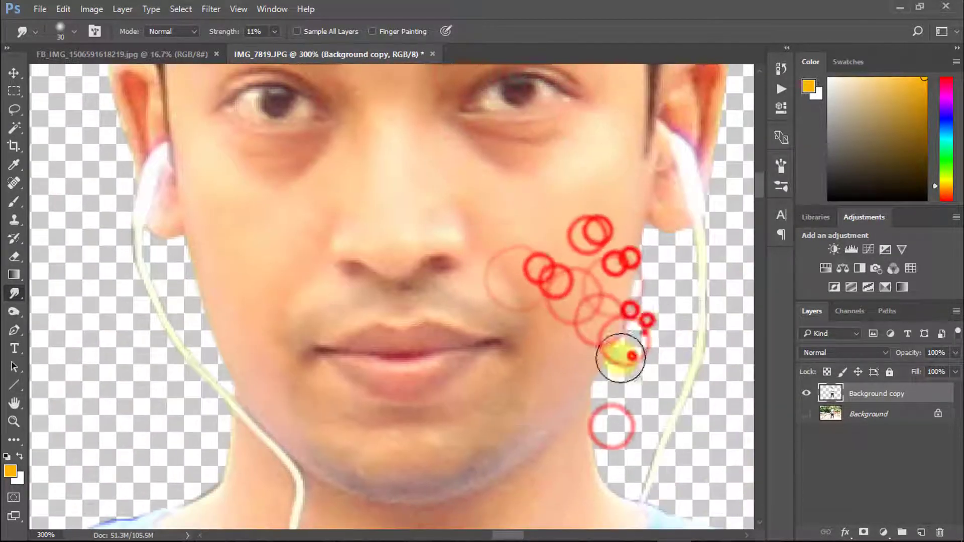
pyautogui.moveTo(556, 367); pyautogui.dragTo(580, 309)
# Smooth the image-left cheek, the side of the nose and the upper lip area with the Smudge tool.
pyautogui.moveTo(236, 198)
pyautogui.mouseDown()
pyautogui.moveTo(236, 243)
pyautogui.moveTo(259, 281)
pyautogui.mouseUp()
pyautogui.moveTo(284, 250); pyautogui.dragTo(317, 180)
pyautogui.moveTo(328, 153)
pyautogui.mouseDown()
pyautogui.moveTo(323, 245)
pyautogui.moveTo(261, 226)
pyautogui.mouseUp()
pyautogui.moveTo(261, 255); pyautogui.dragTo(242, 255)
pyautogui.moveTo(216, 247); pyautogui.dragTo(162, 177)
pyautogui.moveTo(391, 271); pyautogui.dragTo(441, 296)
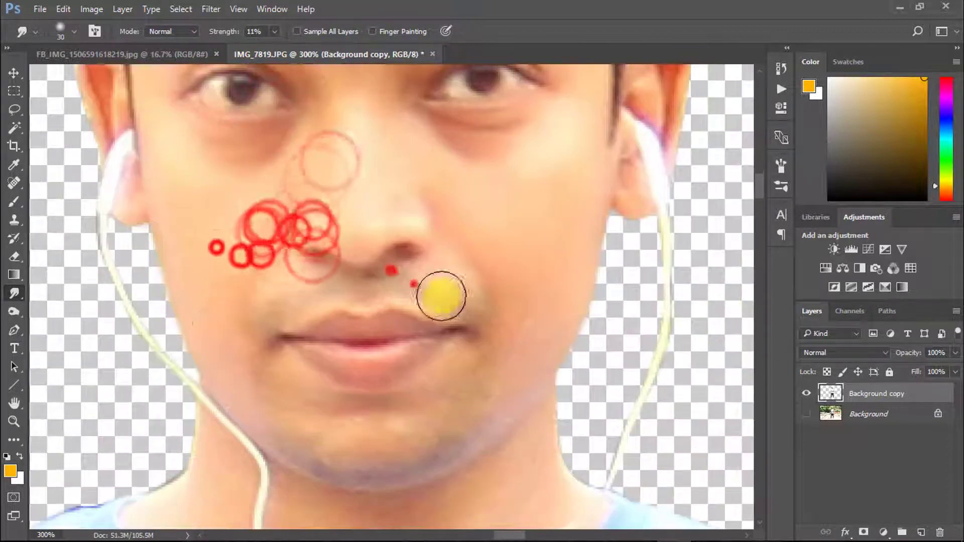
# Smooth the skin around the image-left mouth corner and across the chin with the Smudge tool.
pyautogui.moveTo(309, 259); pyautogui.dragTo(307, 288)
pyautogui.moveTo(273, 417); pyautogui.dragTo(309, 346)
pyautogui.moveTo(291, 284)
pyautogui.mouseDown()
pyautogui.moveTo(281, 302)
pyautogui.moveTo(327, 336)
pyautogui.mouseUp()
pyautogui.moveTo(284, 301); pyautogui.dragTo(306, 321)
pyautogui.moveTo(264, 281); pyautogui.dragTo(327, 333)
pyautogui.moveTo(339, 347); pyautogui.dragTo(309, 320)
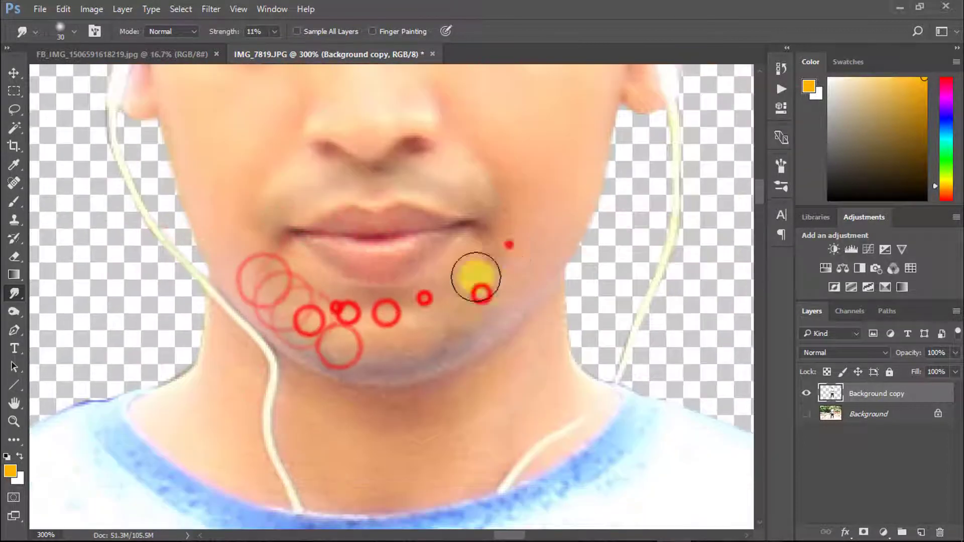
# Smudge the image-right jaw, then the neck and shoulder edges on the image-left side.
pyautogui.moveTo(482, 262); pyautogui.dragTo(513, 193)
pyautogui.moveTo(501, 321); pyautogui.dragTo(512, 227)
pyautogui.moveTo(523, 276); pyautogui.dragTo(582, 227)
pyautogui.moveTo(205, 353); pyautogui.dragTo(459, 323)
pyautogui.moveTo(426, 215); pyautogui.dragTo(433, 241)
pyautogui.moveTo(430, 236); pyautogui.dragTo(433, 261)
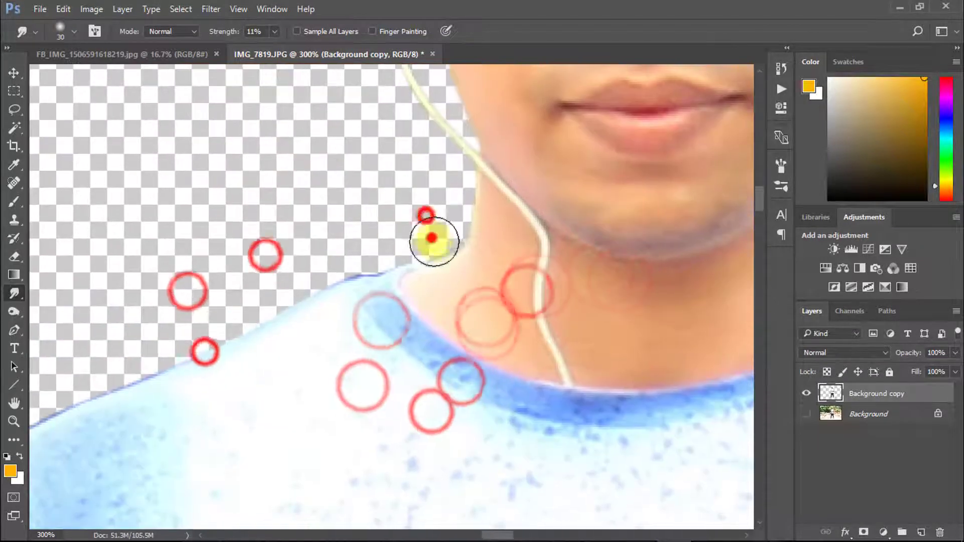
pyautogui.moveTo(353, 236); pyautogui.dragTo(352, 271)
pyautogui.moveTo(346, 255); pyautogui.dragTo(344, 286)
pyautogui.moveTo(330, 327); pyautogui.dragTo(534, 243)
# Smudge the outer edge of the image-left shirt sleeve to soften the cutout.
pyautogui.moveTo(199, 421); pyautogui.dragTo(291, 222)
pyautogui.moveTo(269, 151); pyautogui.dragTo(235, 202)
pyautogui.moveTo(281, 262); pyautogui.dragTo(258, 267)
pyautogui.moveTo(243, 353); pyautogui.dragTo(288, 182)
pyautogui.moveTo(215, 356); pyautogui.dragTo(209, 413)
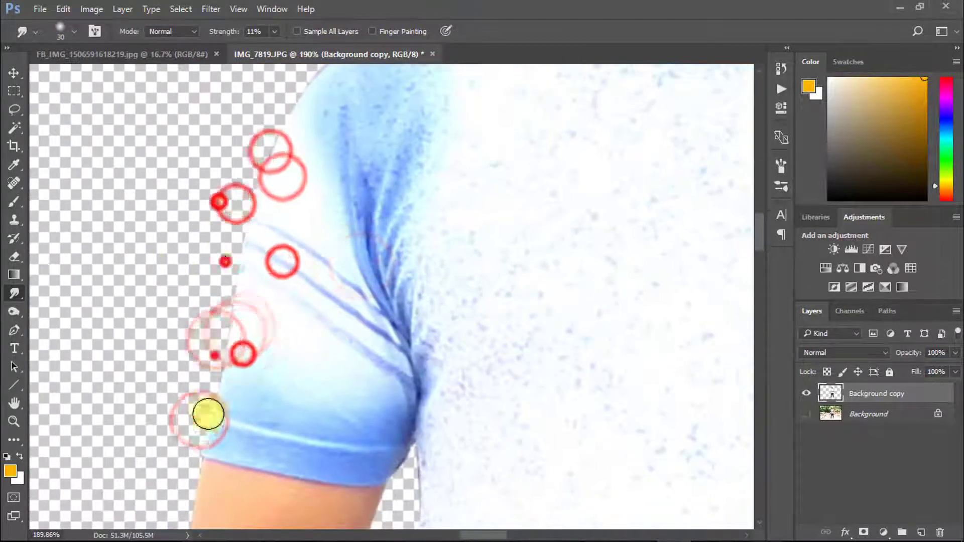
# Smudge the outer edge of the image-left upper arm, elbow and forearm.
pyautogui.moveTo(220, 449); pyautogui.dragTo(233, 233)
pyautogui.moveTo(212, 238); pyautogui.dragTo(194, 277)
pyautogui.moveTo(196, 316); pyautogui.dragTo(195, 347)
pyautogui.scroll(1, 186, 414)
pyautogui.moveTo(187, 414); pyautogui.dragTo(203, 263)
pyautogui.moveTo(206, 313); pyautogui.dragTo(221, 360)
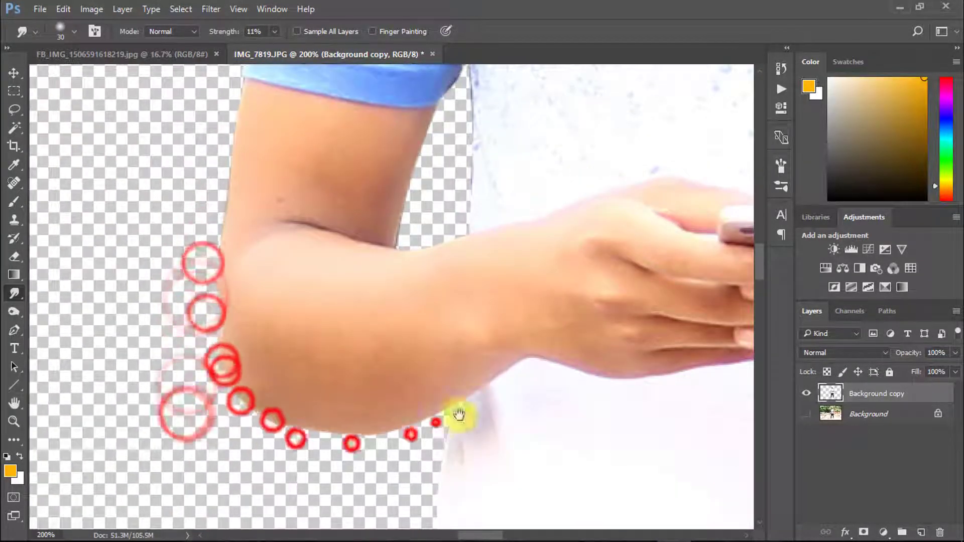
# Smooth the remaining edges and skin of the cutout man with the Smudge tool.
pyautogui.moveTo(456, 228); pyautogui.dragTo(407, 409)
pyautogui.moveTo(406, 333); pyautogui.dragTo(407, 249)
pyautogui.moveTo(369, 366); pyautogui.dragTo(342, 429)
pyautogui.moveTo(392, 383); pyautogui.dragTo(414, 388)
pyautogui.scroll(2, 239, 321)
pyautogui.moveTo(557, 338)
pyautogui.mouseDown()
pyautogui.moveTo(239, 321)
pyautogui.moveTo(279, 452)
pyautogui.mouseUp()
pyautogui.scroll(-5, 273, 352)
pyautogui.moveTo(297, 495)
pyautogui.mouseDown()
pyautogui.moveTo(347, 269)
pyautogui.moveTo(351, 332)
pyautogui.mouseUp()
pyautogui.scroll(5, 346, 270)
pyautogui.moveTo(359, 433); pyautogui.dragTo(467, 179)
pyautogui.moveTo(461, 252); pyautogui.dragTo(484, 351)
pyautogui.scroll(-2, 503, 355)
pyautogui.moveTo(477, 459)
pyautogui.mouseDown()
pyautogui.moveTo(492, 219)
pyautogui.moveTo(469, 286)
pyautogui.mouseUp()
pyautogui.scroll(-5, 503, 355)
pyautogui.scroll(-4, 469, 286)
pyautogui.moveTo(495, 392); pyautogui.dragTo(462, 269)
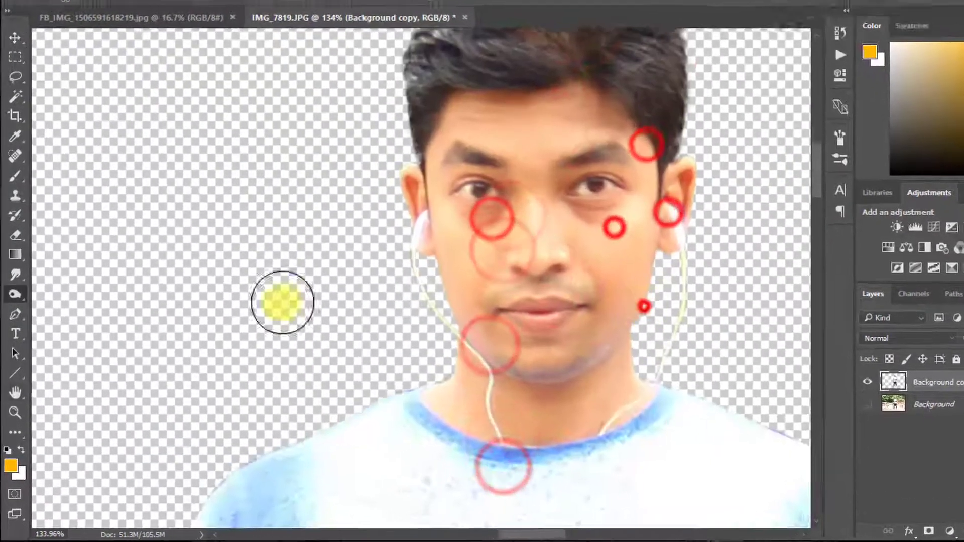
# Brighten both eyes with the Dodge tool set to Midtones at 22% exposure.
pyautogui.rightClick(15, 294)
pyautogui.click(78, 292)
pyautogui.keyDown('ctrl'); pyautogui.click(588, 110); pyautogui.keyUp('ctrl')
pyautogui.moveTo(421, 242); pyautogui.dragTo(486, 197)
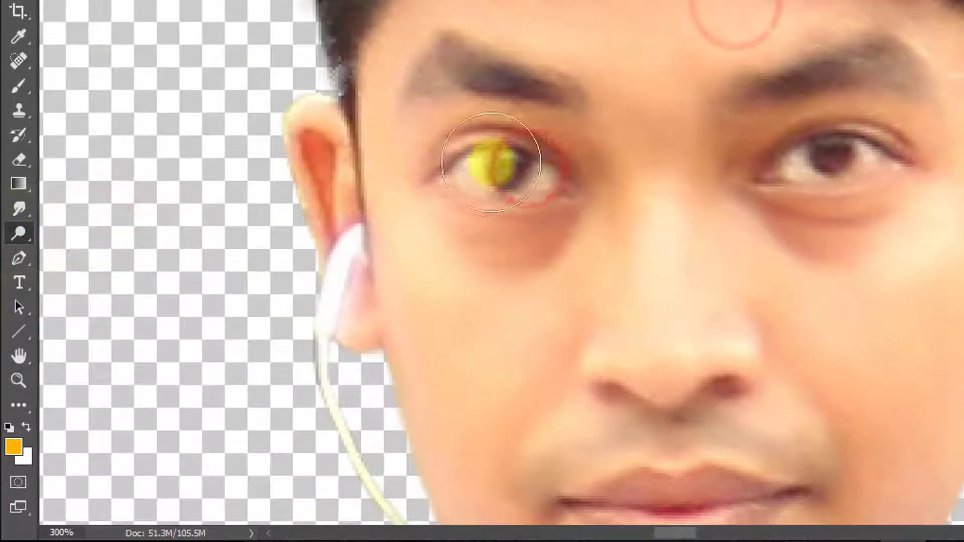
pyautogui.click(541, 181)
pyautogui.click(795, 164)
pyautogui.click(864, 157)
pyautogui.click(535, 187)
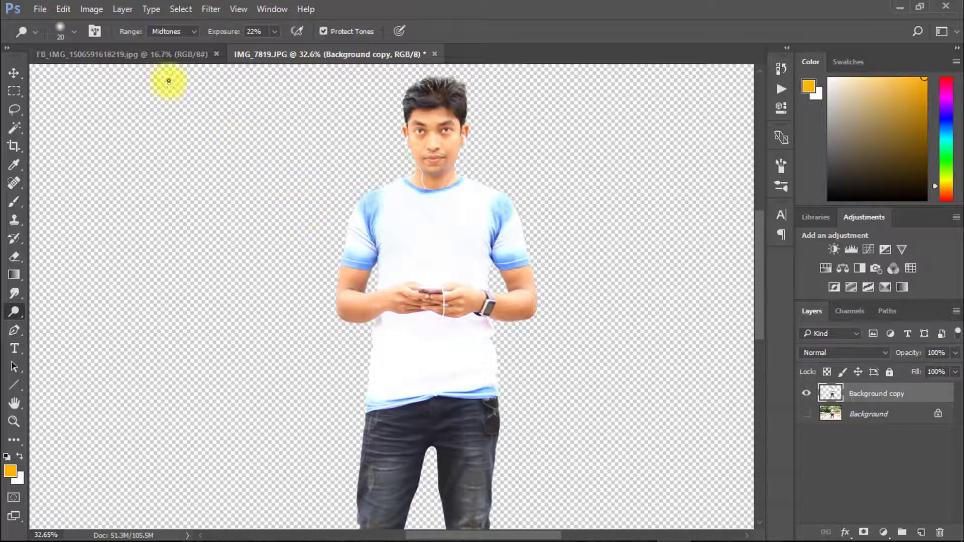
# Move the cutout man into FB_IMG_1506591618219.jpg and position him upright on the road with his boots at the image's lower edge.
pyautogui.click(172, 54)
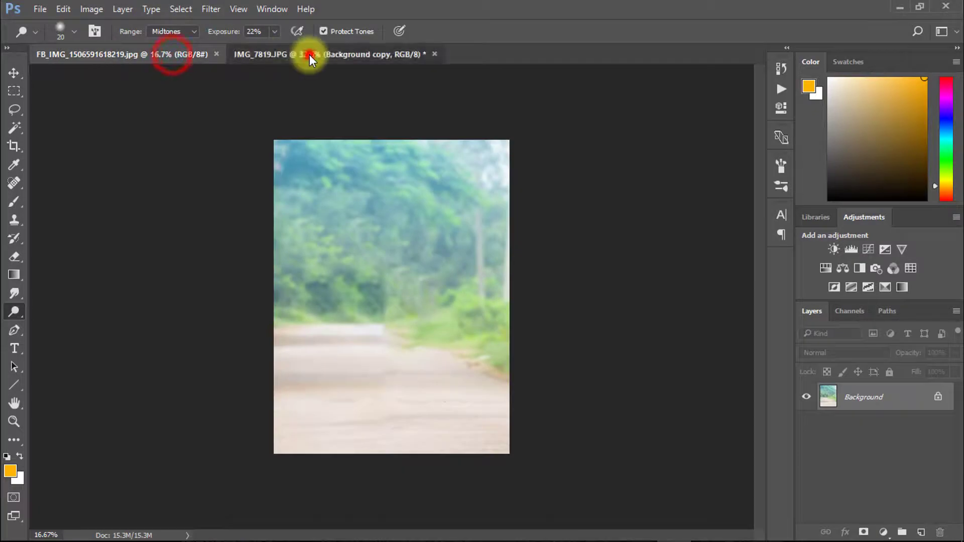
pyautogui.click(310, 54)
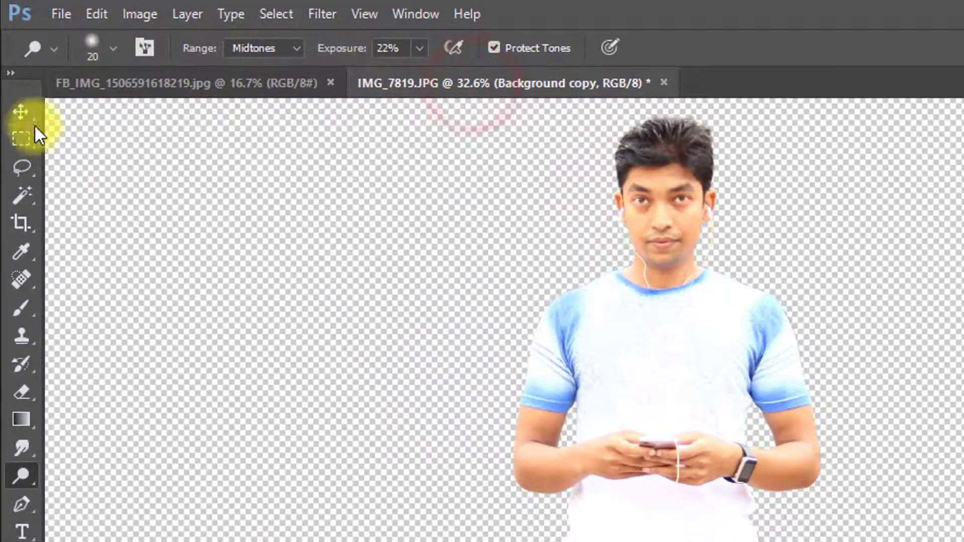
pyautogui.click(22, 109)
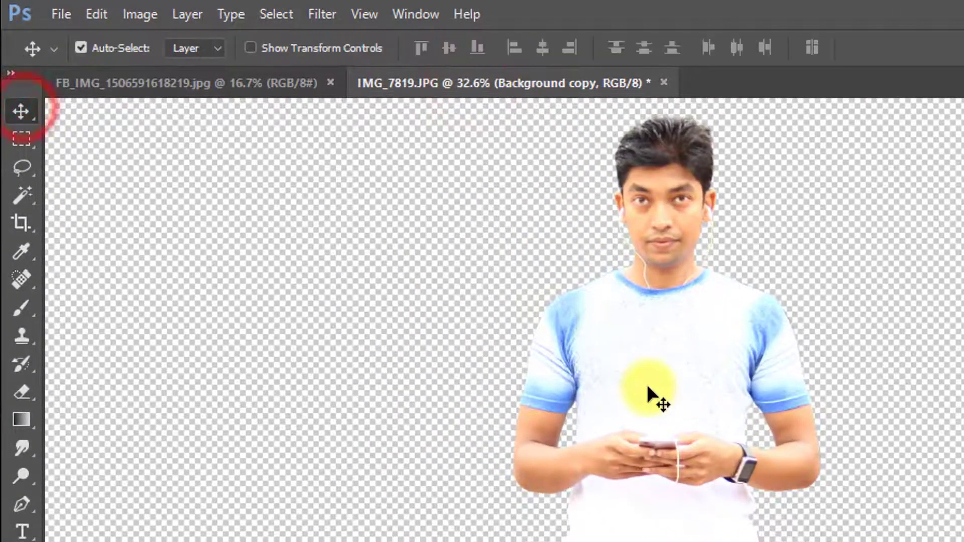
pyautogui.moveTo(647, 387); pyautogui.dragTo(635, 468)
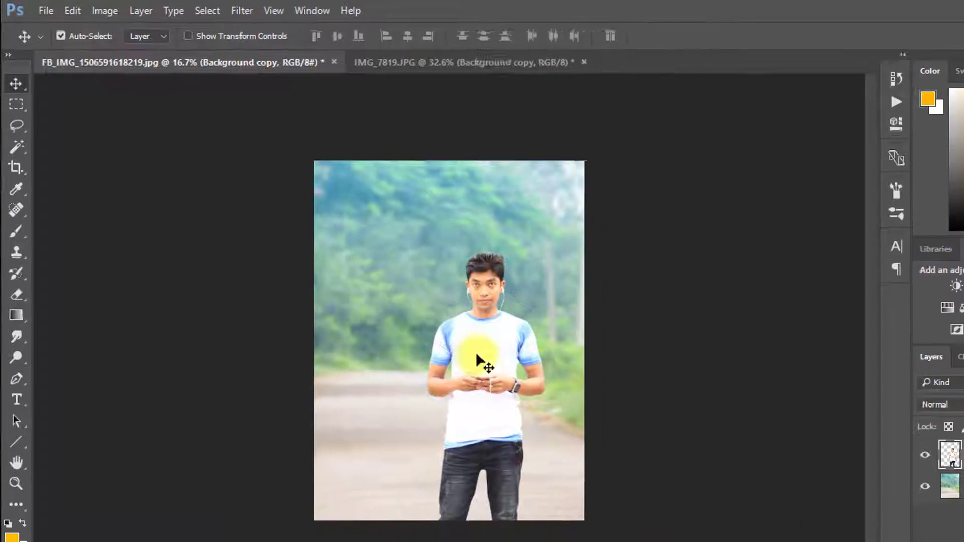
pyautogui.moveTo(476, 360); pyautogui.dragTo(441, 271)
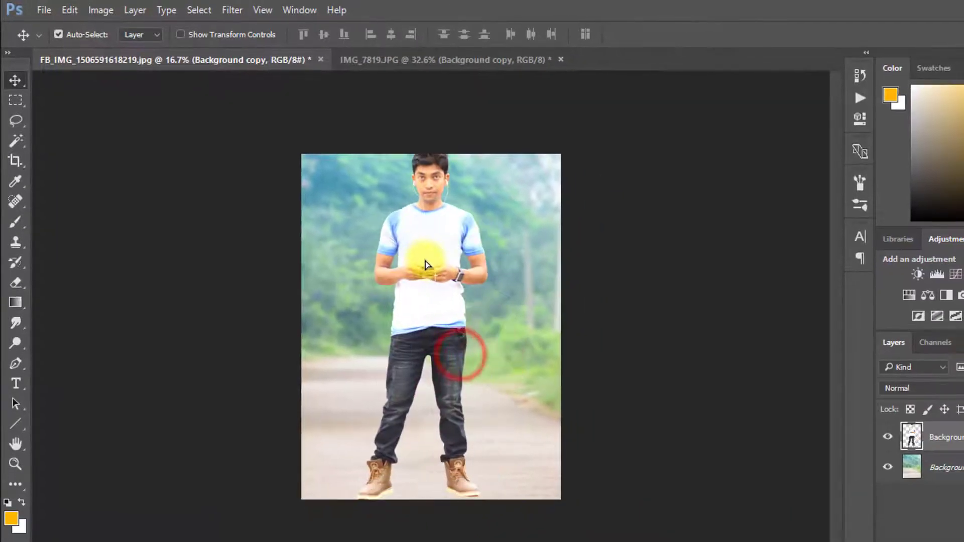
# Scale the man down to about 80% and stand him centrally on the road within the image.
pyautogui.hotkey('ctrl', 't')
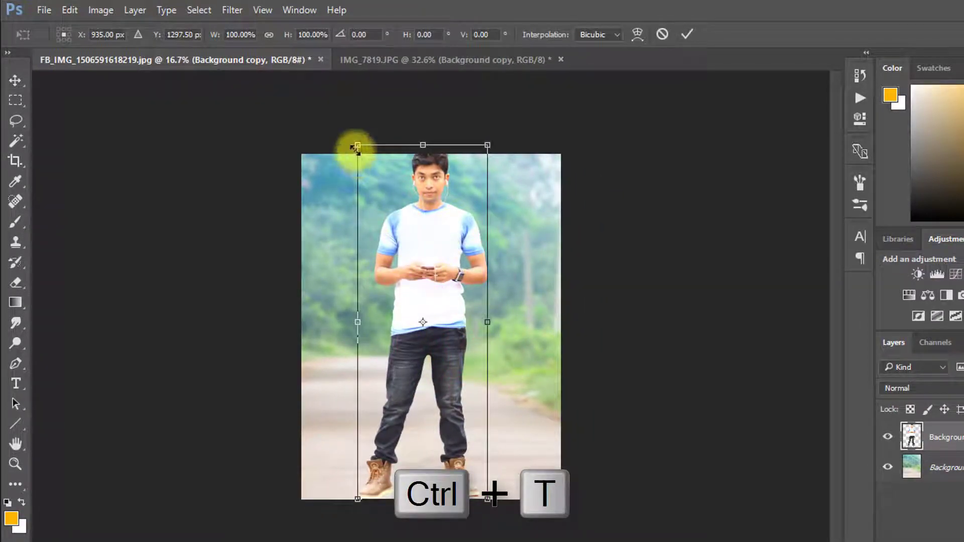
pyautogui.moveTo(355, 144); pyautogui.dragTo(374, 179)
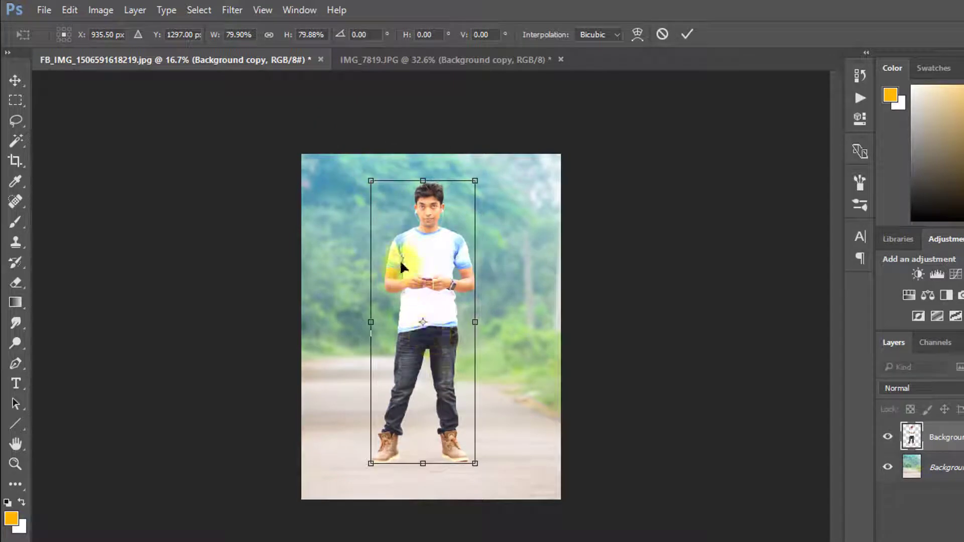
pyautogui.moveTo(369, 181); pyautogui.dragTo(508, 171)
pyautogui.press('Return')
# Set up the Smudge tool for the hair with the 30 px fan bristle brush at 48% strength.
pyautogui.hotkey('ctrl', '+')
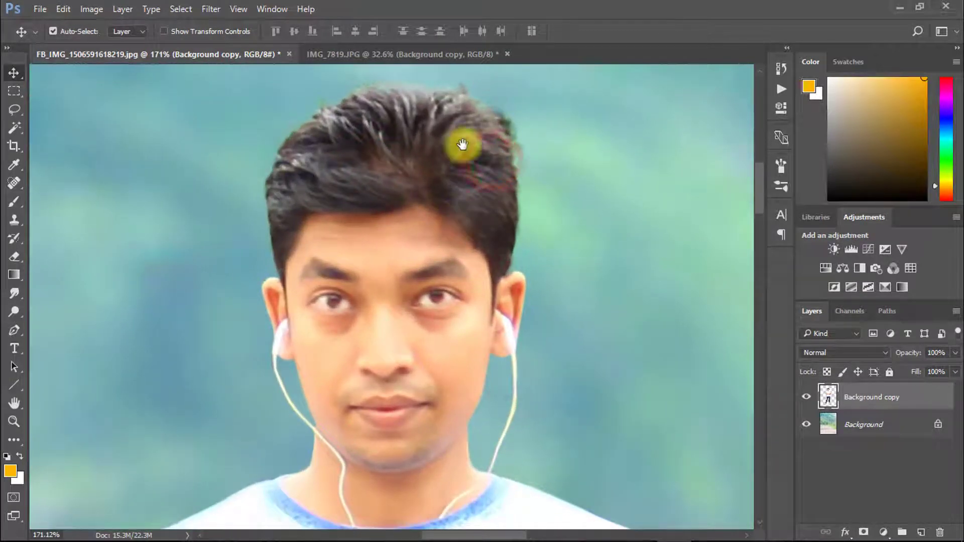
pyautogui.moveTo(462, 146); pyautogui.dragTo(460, 178)
pyautogui.click(293, 183)
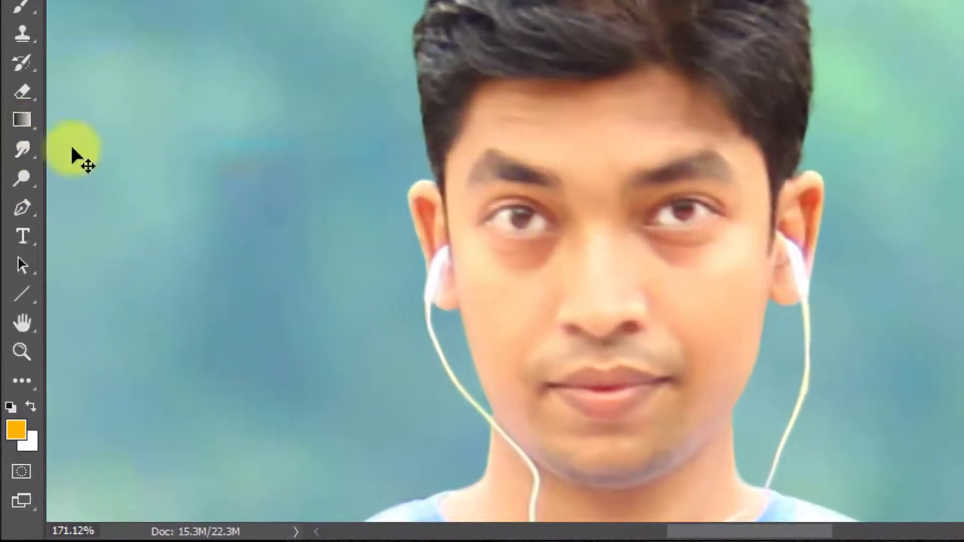
pyautogui.click(14, 290)
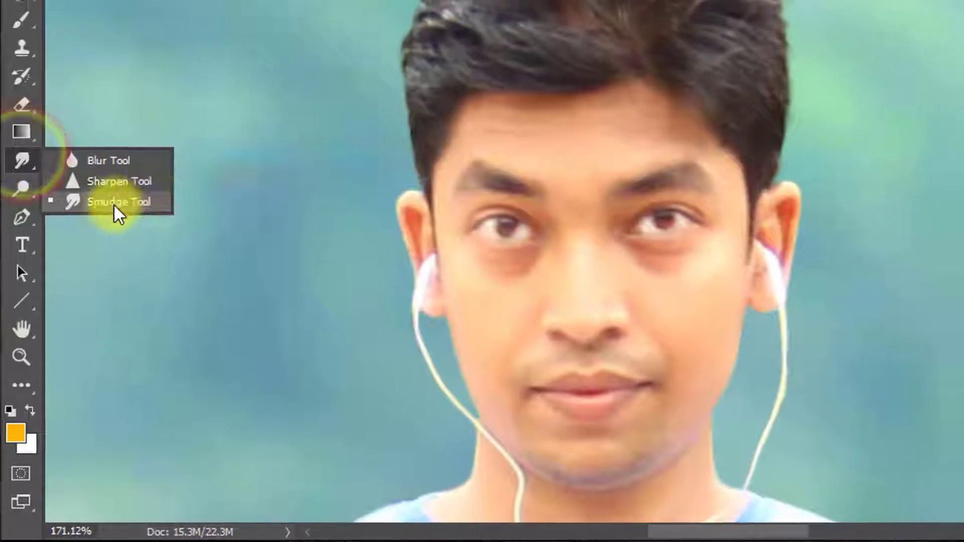
pyautogui.click(124, 190)
pyautogui.rightClick(402, 46)
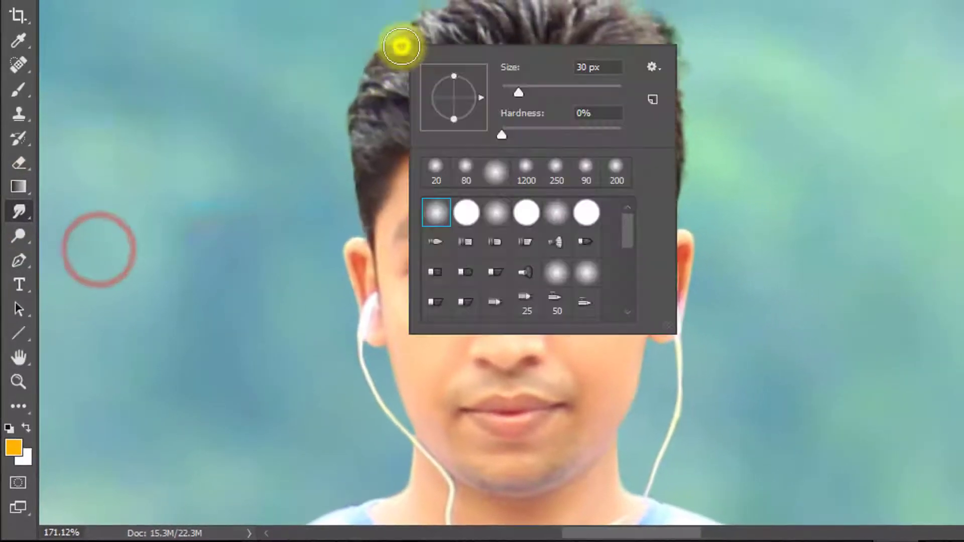
pyautogui.scroll(-1, 577, 209)
pyautogui.click(555, 212)
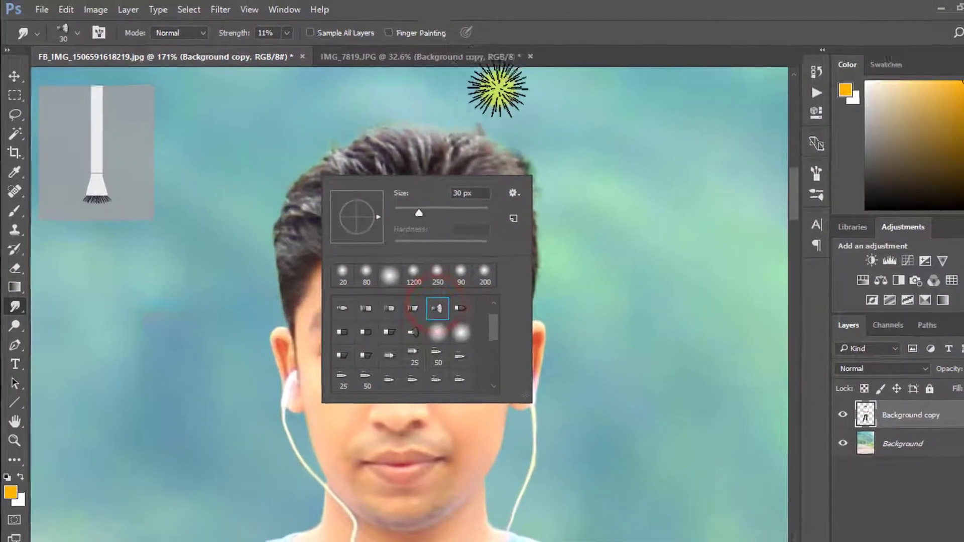
pyautogui.click(233, 34)
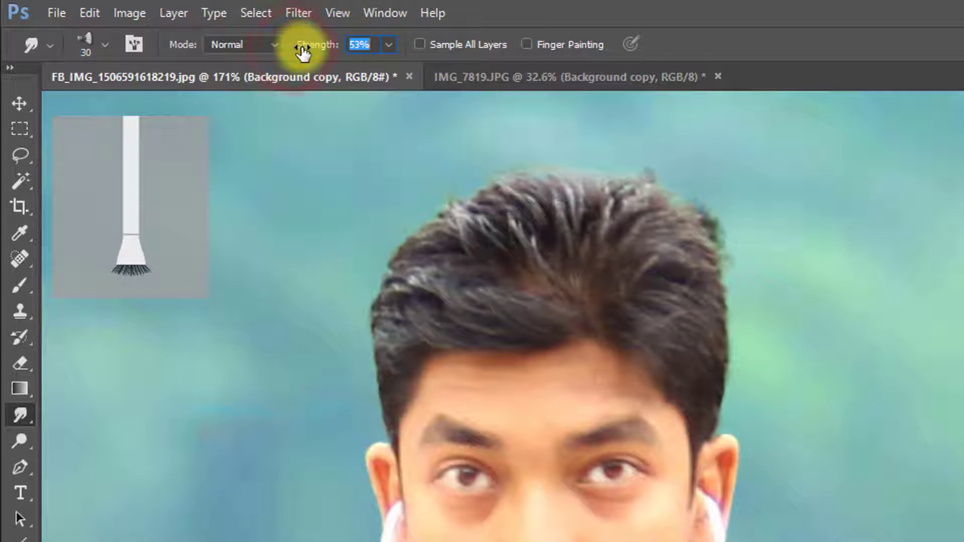
# Smudge the outer edge of the man's hair along both sides and across the top.
pyautogui.moveTo(706, 133)
pyautogui.mouseDown()
pyautogui.moveTo(656, 140)
pyautogui.moveTo(721, 226)
pyautogui.moveTo(748, 226)
pyautogui.moveTo(769, 338)
pyautogui.mouseUp()
pyautogui.moveTo(447, 146); pyautogui.dragTo(295, 351)
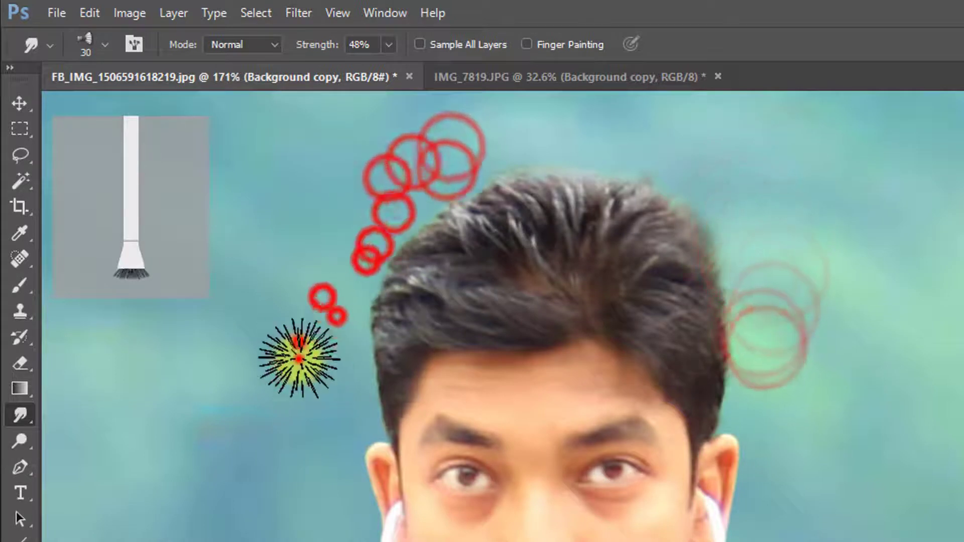
pyautogui.moveTo(410, 125); pyautogui.dragTo(444, 190)
pyautogui.moveTo(409, 151)
pyautogui.mouseDown()
pyautogui.moveTo(670, 155)
pyautogui.moveTo(689, 173)
pyautogui.mouseUp()
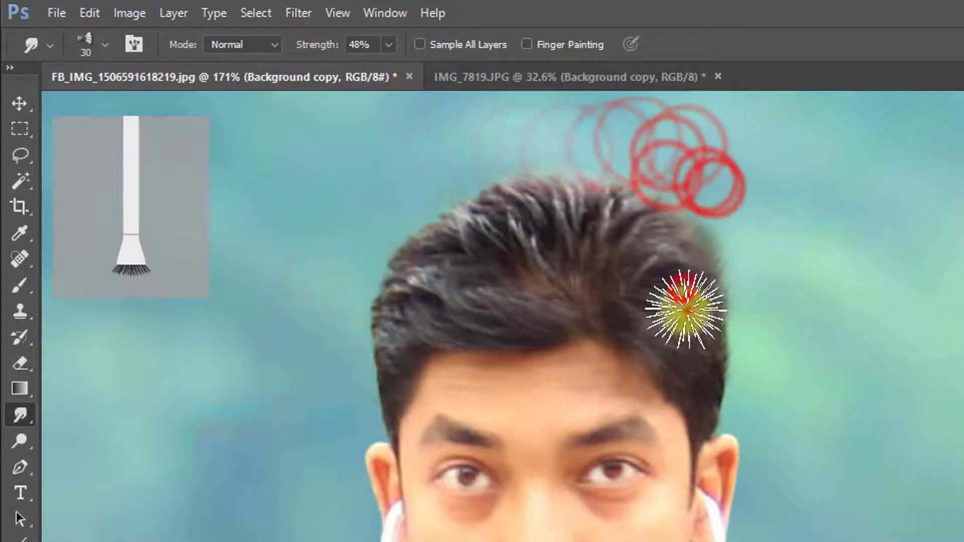
# Smudge the inner strands of the man's hair into smooth, soft locks.
pyautogui.moveTo(684, 306); pyautogui.dragTo(648, 259)
pyautogui.scroll(1, 648, 259)
pyautogui.moveTo(491, 273)
pyautogui.mouseDown()
pyautogui.moveTo(465, 233)
pyautogui.moveTo(566, 213)
pyautogui.moveTo(455, 239)
pyautogui.mouseUp()
pyautogui.moveTo(747, 377); pyautogui.dragTo(710, 381)
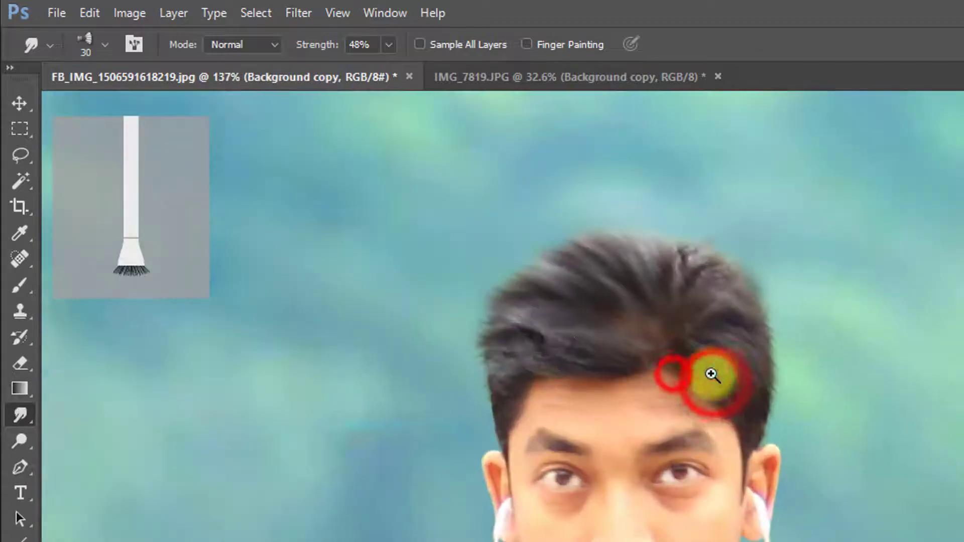
pyautogui.click(509, 339)
pyautogui.moveTo(676, 349); pyautogui.dragTo(749, 323)
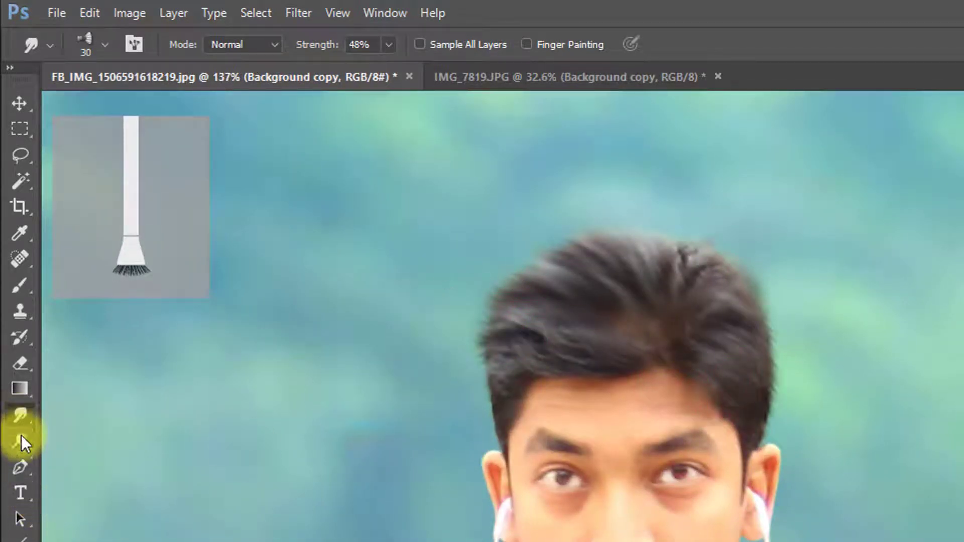
# Darken the man's hair with the Burn tool set to Shadows at 10% exposure, using a 40 px brush.
pyautogui.moveTo(21, 435); pyautogui.dragTo(112, 459)
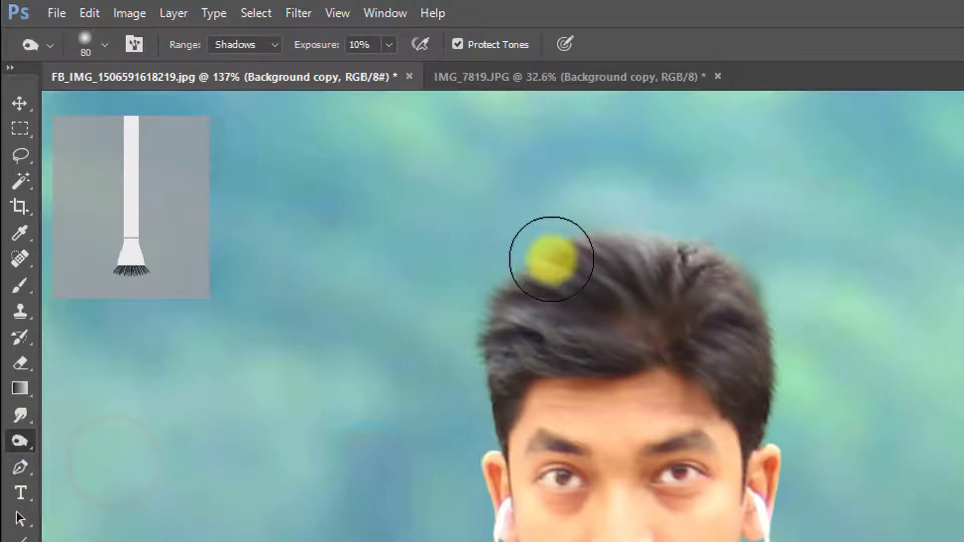
pyautogui.press('[')
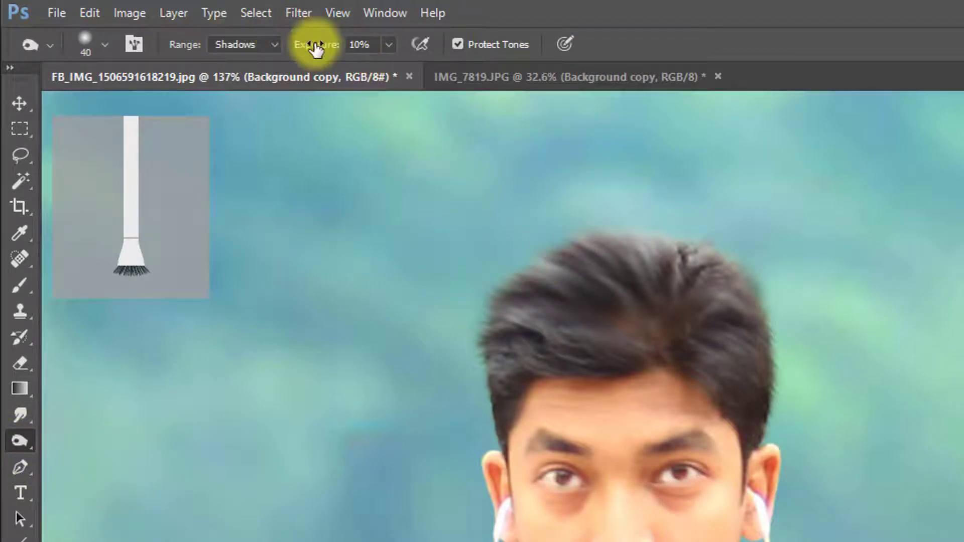
pyautogui.moveTo(497, 278)
pyautogui.mouseDown()
pyautogui.moveTo(548, 260)
pyautogui.moveTo(659, 322)
pyautogui.moveTo(622, 288)
pyautogui.moveTo(604, 318)
pyautogui.moveTo(647, 337)
pyautogui.moveTo(625, 326)
pyautogui.mouseUp()
pyautogui.moveTo(635, 229)
pyautogui.mouseDown()
pyautogui.moveTo(760, 318)
pyautogui.moveTo(708, 336)
pyautogui.moveTo(501, 321)
pyautogui.moveTo(526, 319)
pyautogui.moveTo(583, 252)
pyautogui.moveTo(628, 338)
pyautogui.moveTo(684, 351)
pyautogui.mouseUp()
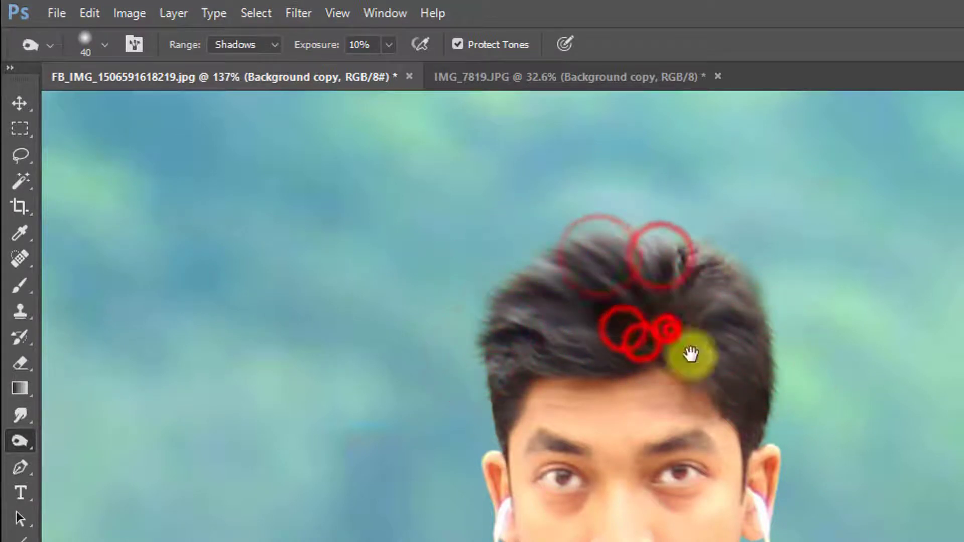
pyautogui.moveTo(693, 384)
pyautogui.mouseDown()
pyautogui.moveTo(580, 388)
pyautogui.moveTo(617, 390)
pyautogui.mouseUp()
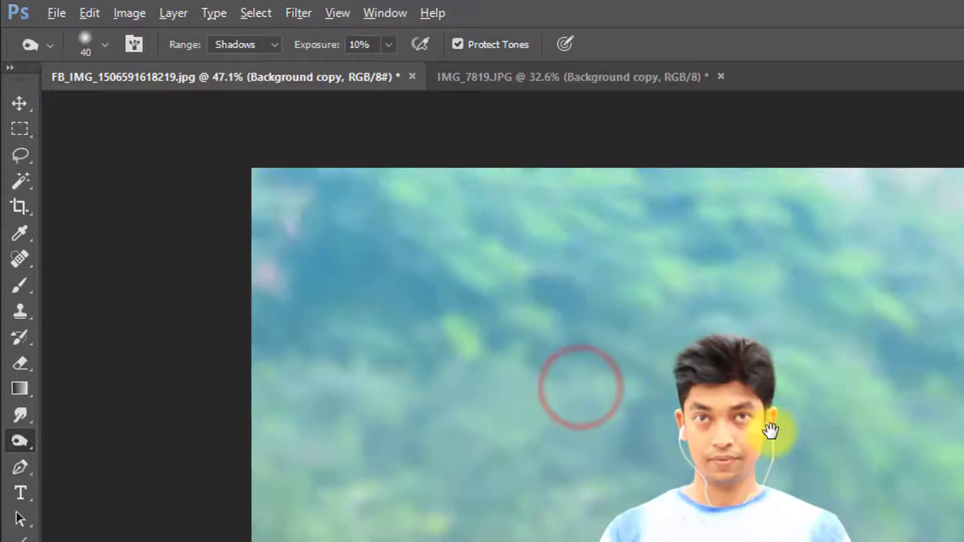
pyautogui.moveTo(771, 432); pyautogui.dragTo(748, 437)
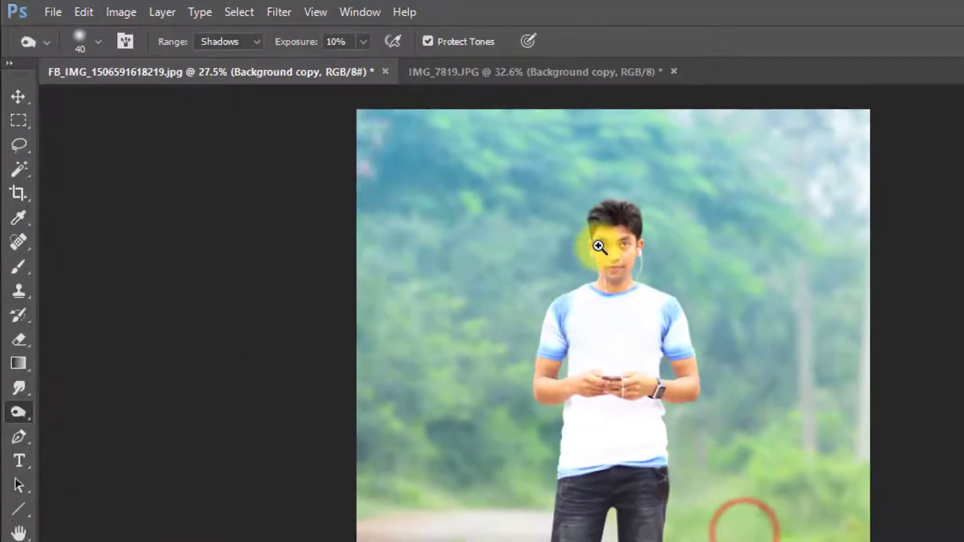
pyautogui.moveTo(644, 220); pyautogui.dragTo(702, 223)
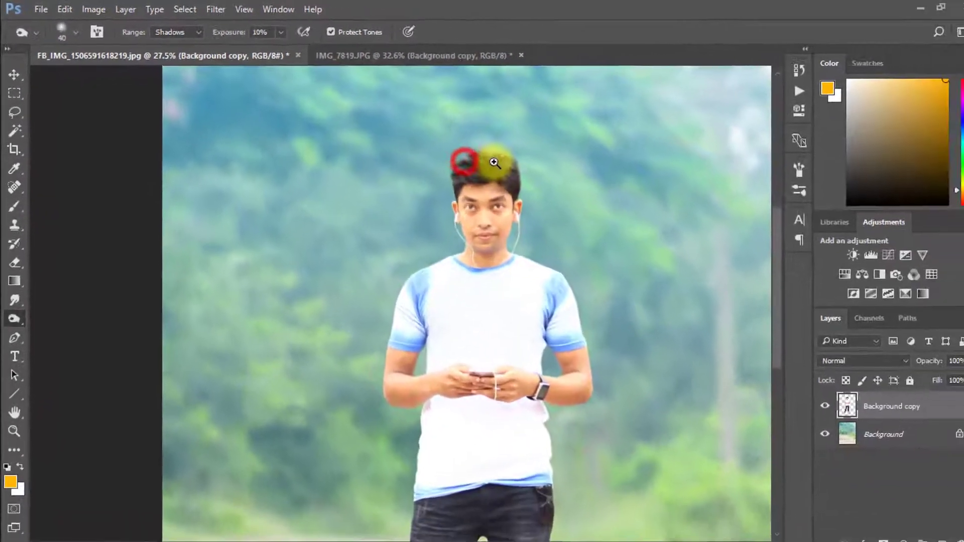
pyautogui.moveTo(497, 151); pyautogui.dragTo(533, 152)
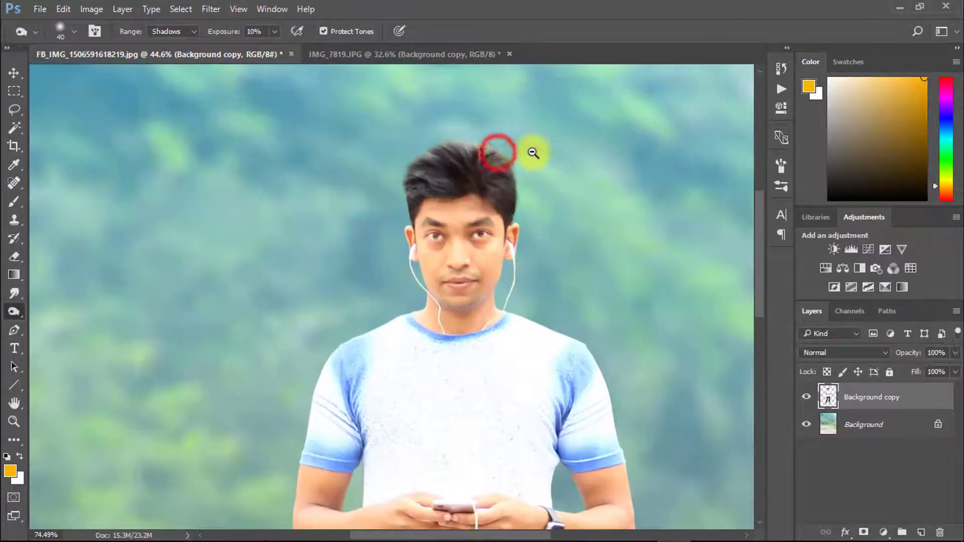
# Hide the man's Background copy layer and open the Background layer in the Camera Raw Filter.
pyautogui.hotkey('ctrl', '0')
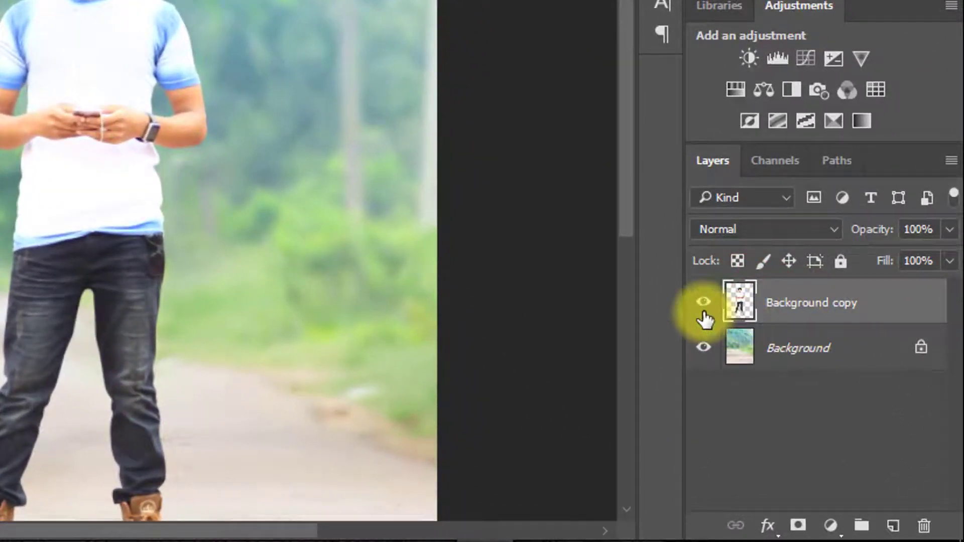
pyautogui.click(704, 303)
pyautogui.click(746, 354)
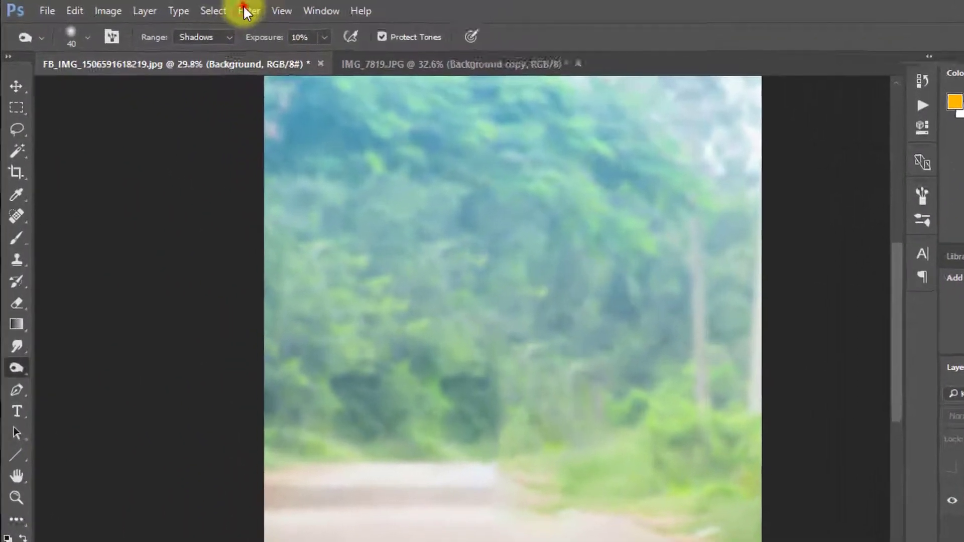
pyautogui.click(213, 7)
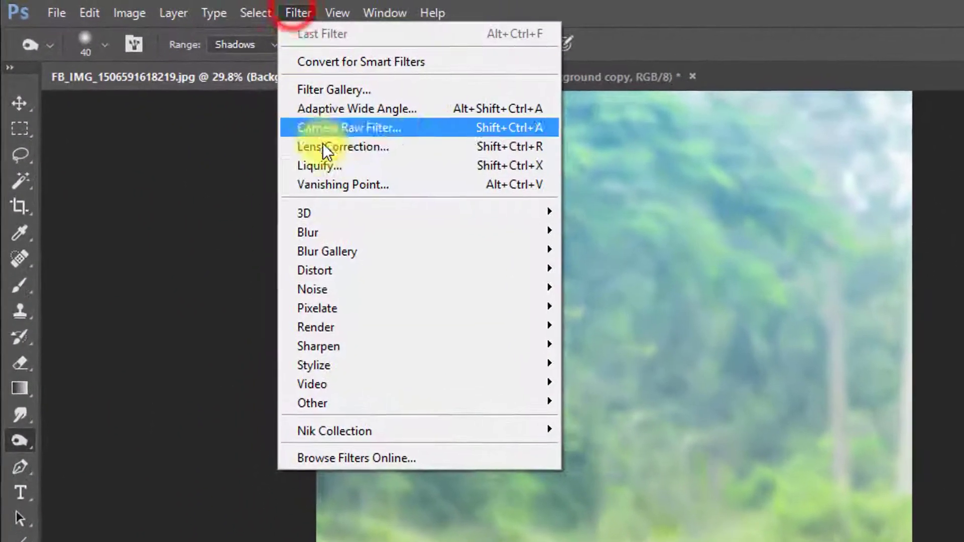
pyautogui.click(371, 127)
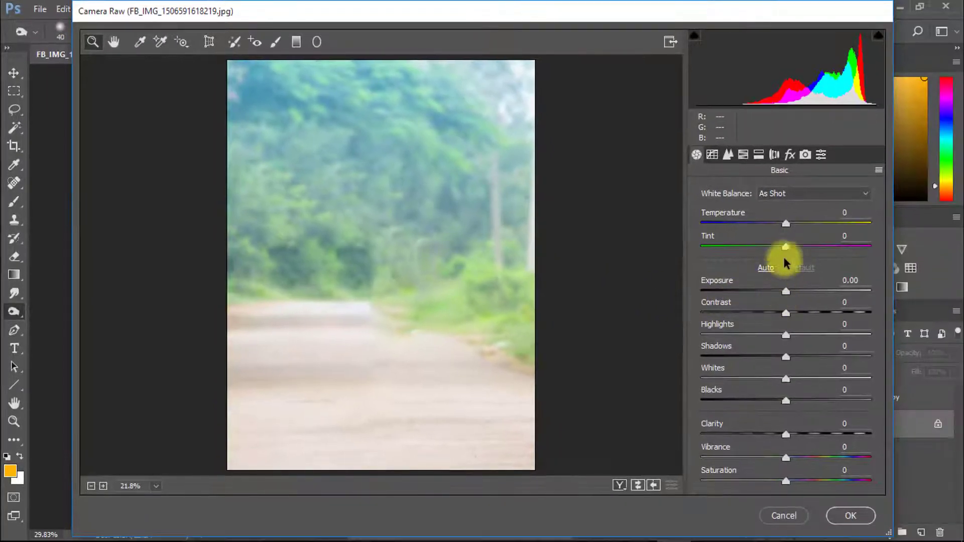
# Set Exposure to -0.15, Contrast +17, Shadows -73, Whites -10, Blacks -34 and Clarity +21, keeping Temperature and Tint at 0.
pyautogui.moveTo(759, 249); pyautogui.dragTo(781, 224)
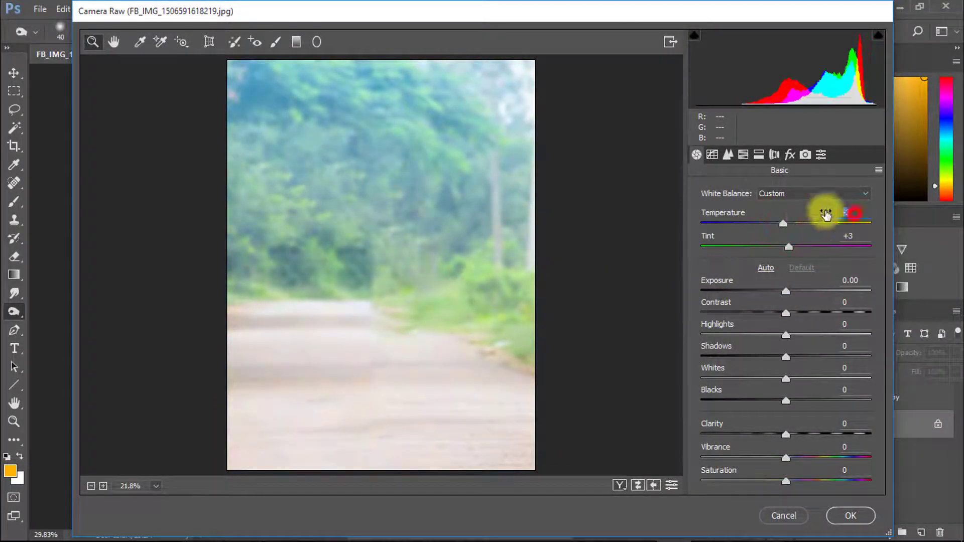
pyautogui.moveTo(785, 292)
pyautogui.mouseDown()
pyautogui.moveTo(779, 286)
pyautogui.moveTo(783, 294)
pyautogui.mouseUp()
pyautogui.moveTo(786, 358); pyautogui.dragTo(738, 358)
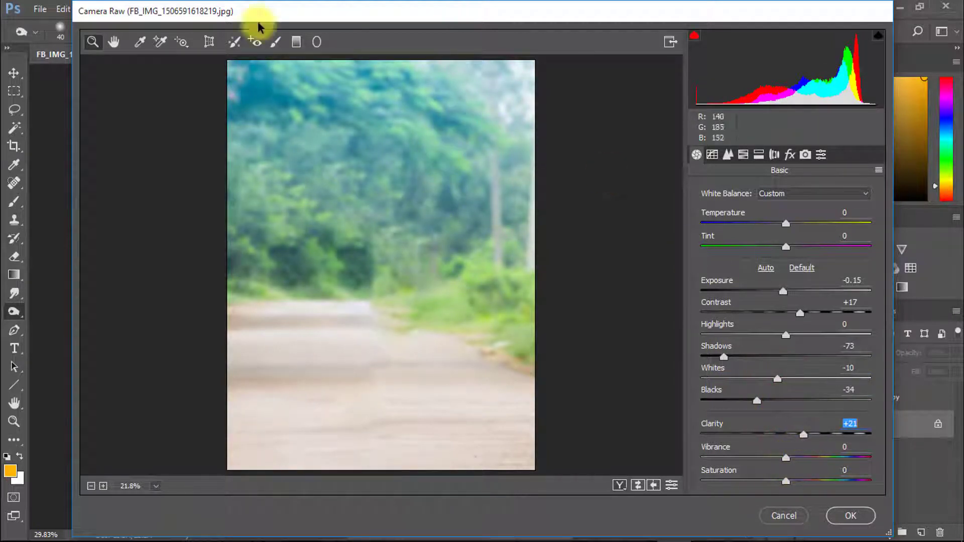
# Add a Radial Filter and shape it into a tall ellipse spanning the middle of the background from treetops to road.
pyautogui.click(316, 42)
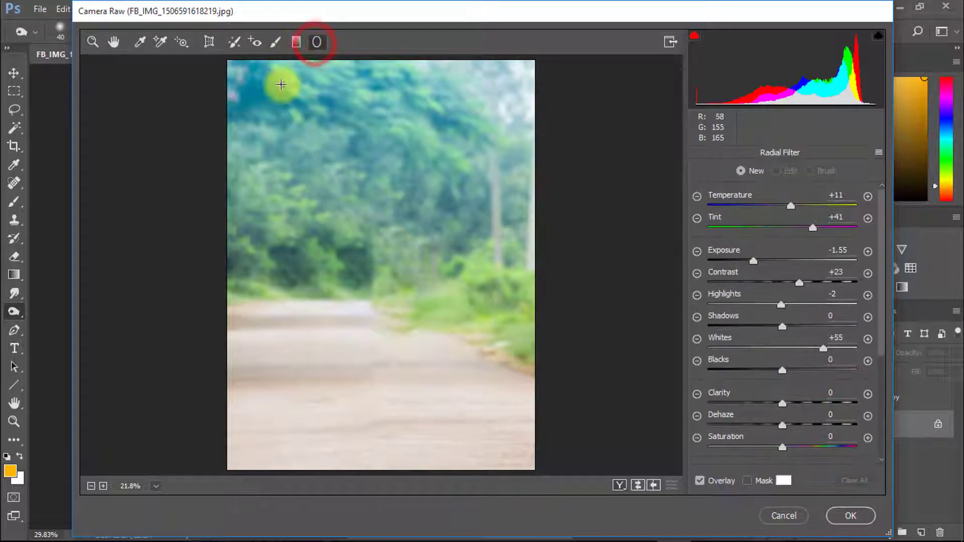
pyautogui.moveTo(280, 85); pyautogui.dragTo(422, 282)
pyautogui.moveTo(382, 209); pyautogui.dragTo(459, 323)
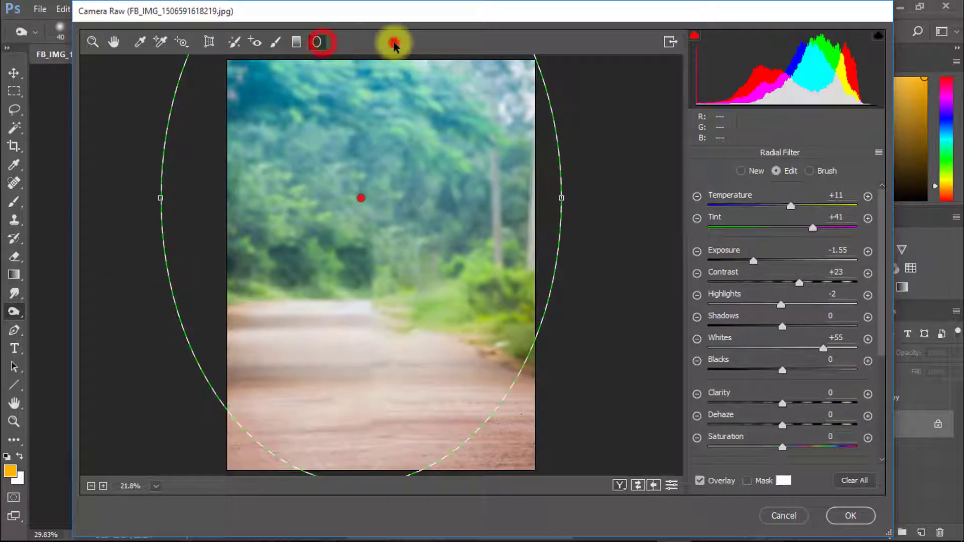
pyautogui.moveTo(552, 202); pyautogui.dragTo(472, 172)
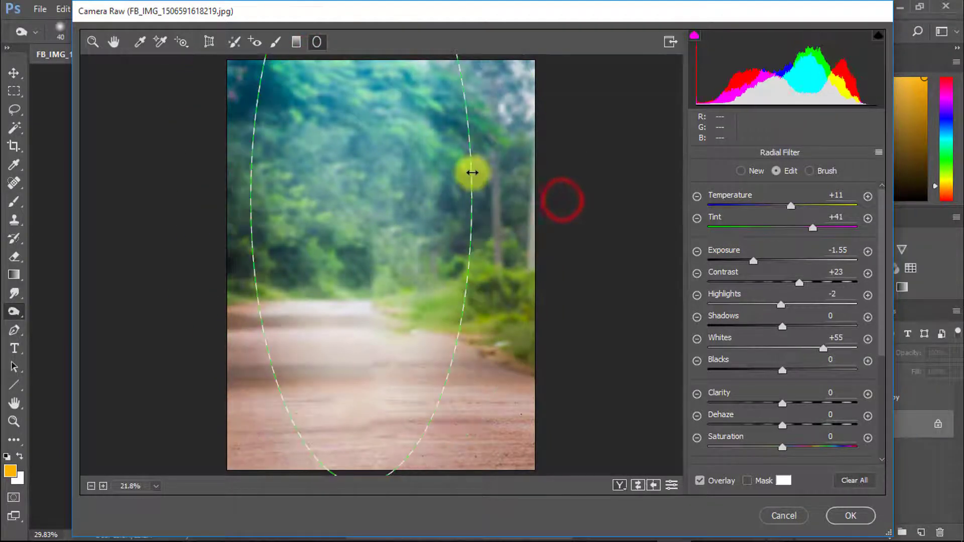
pyautogui.moveTo(281, 146); pyautogui.dragTo(393, 363)
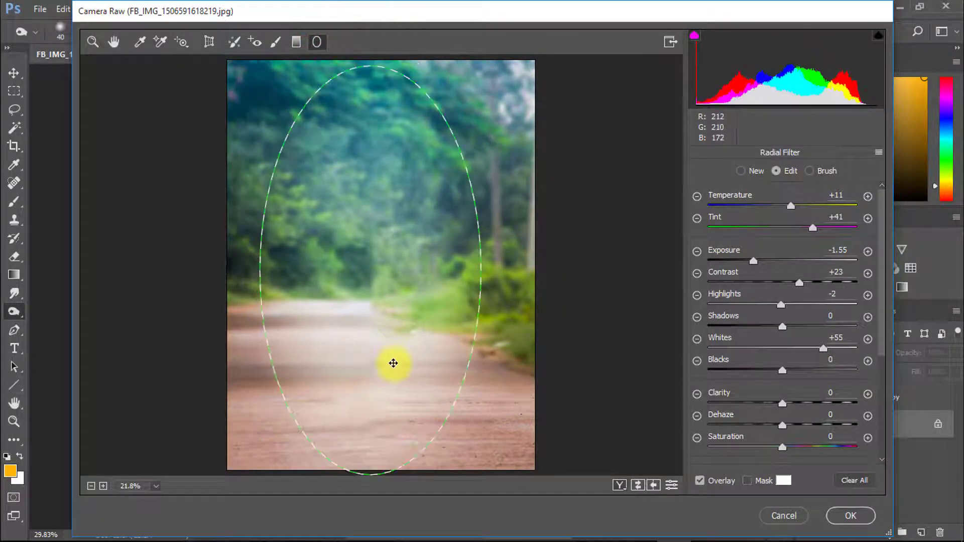
pyautogui.moveTo(482, 277); pyautogui.dragTo(497, 272)
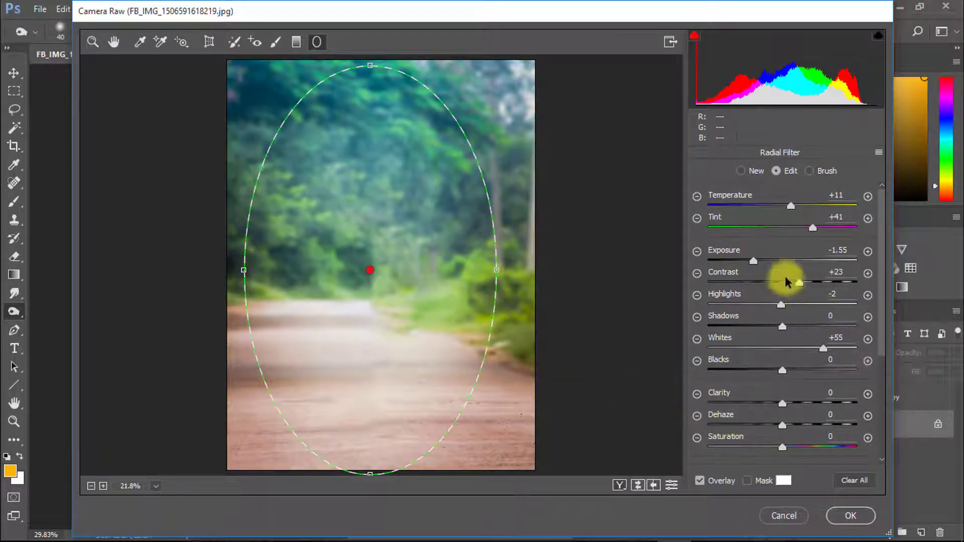
# Set the radial filter's Exposure to -1.30, shift and shorten its ellipse within the image, and apply the Camera Raw changes.
pyautogui.moveTo(754, 261); pyautogui.dragTo(758, 261)
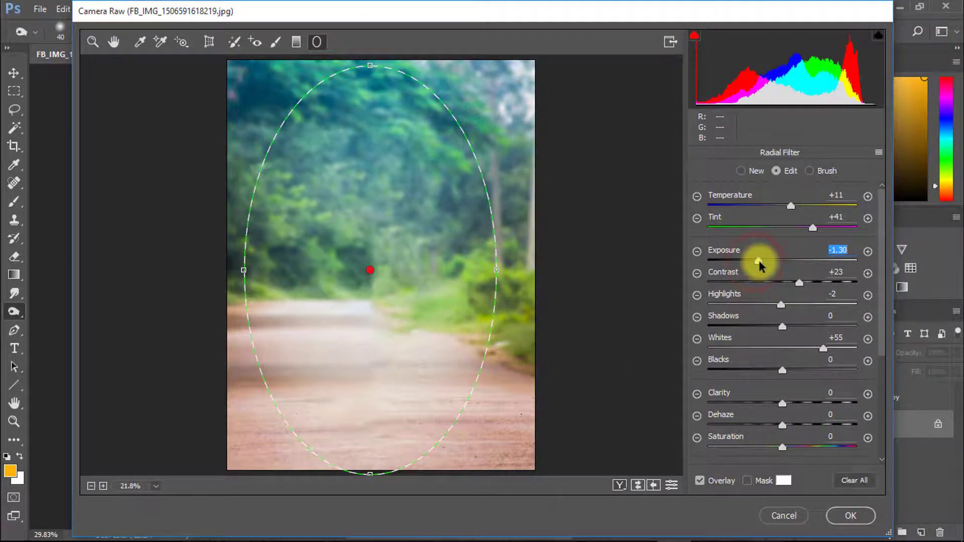
pyautogui.moveTo(435, 300); pyautogui.dragTo(446, 290)
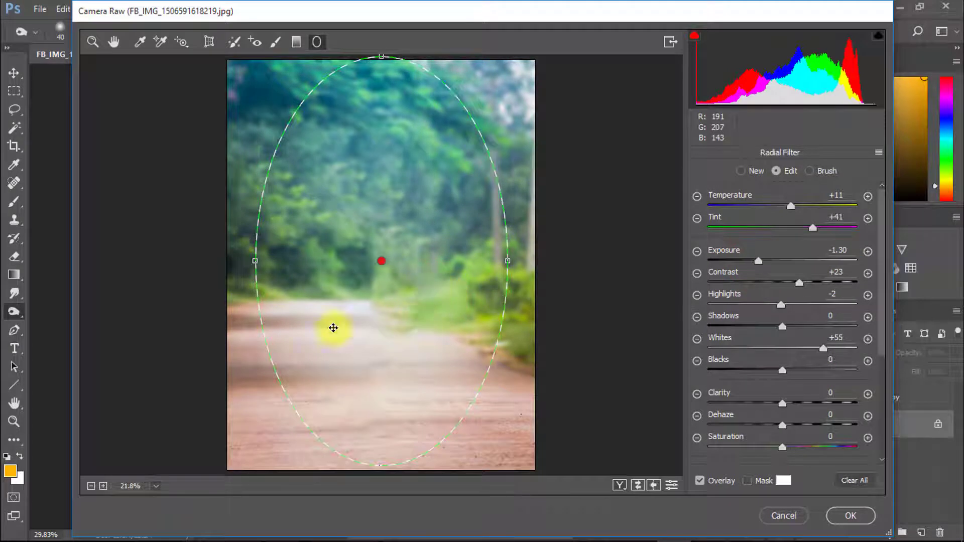
pyautogui.moveTo(379, 466); pyautogui.dragTo(379, 442)
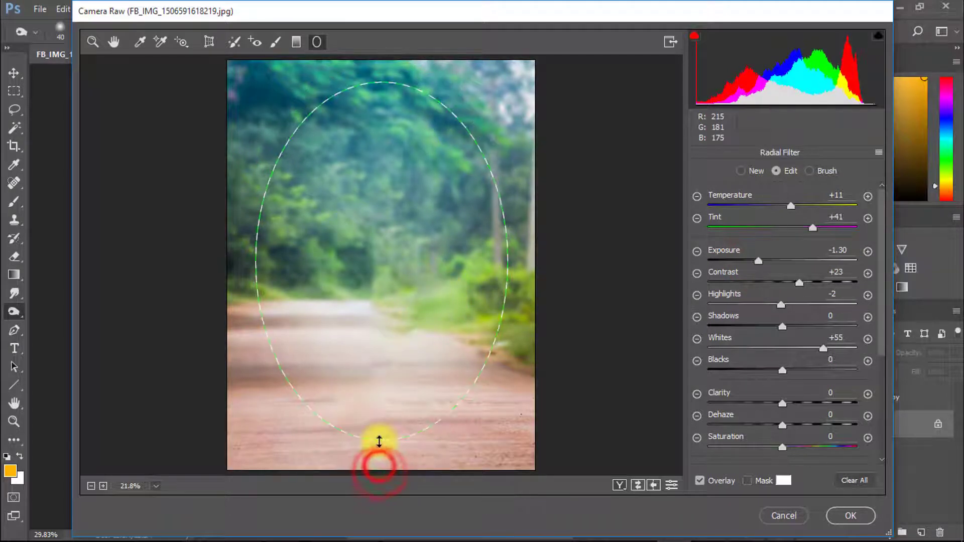
pyautogui.click(854, 516)
# Narrow the radial filter's ellipse over the middle of the background, apply the filter and show the man's layer again.
pyautogui.moveTo(515, 273); pyautogui.dragTo(489, 356)
pyautogui.click(807, 396)
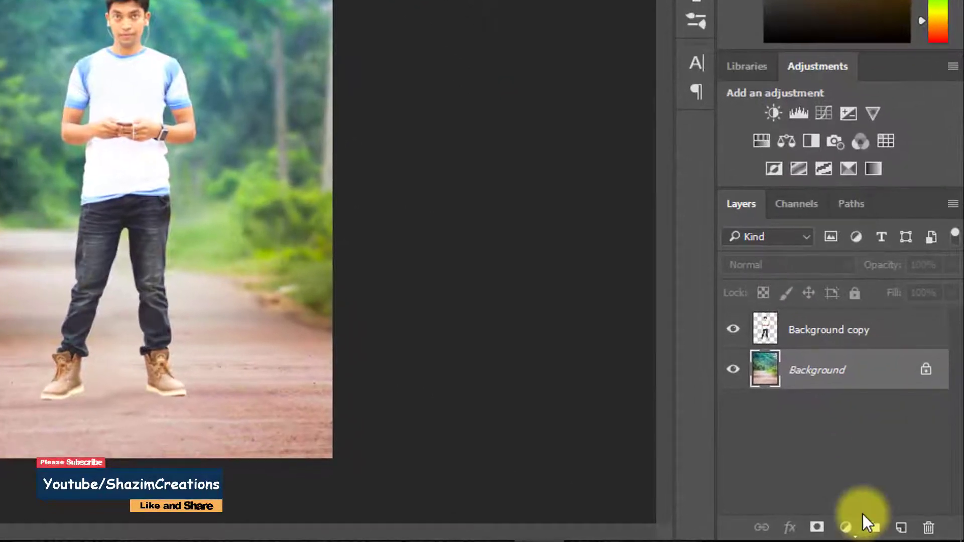
# Add a Color Lookup adjustment above the Background layer, load the Candlelight.CUBE LUT and lower the layer's opacity to 73%.
pyautogui.click(850, 528)
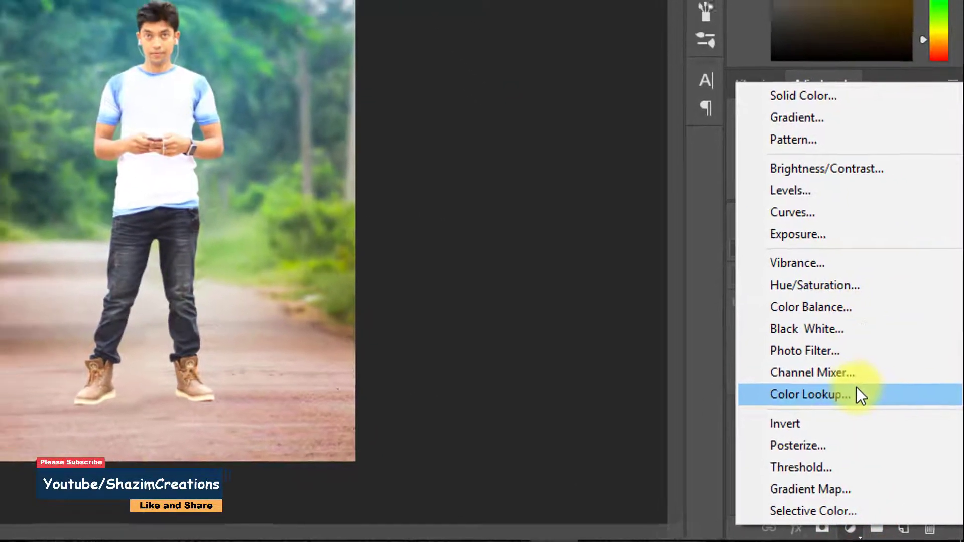
pyautogui.click(848, 389)
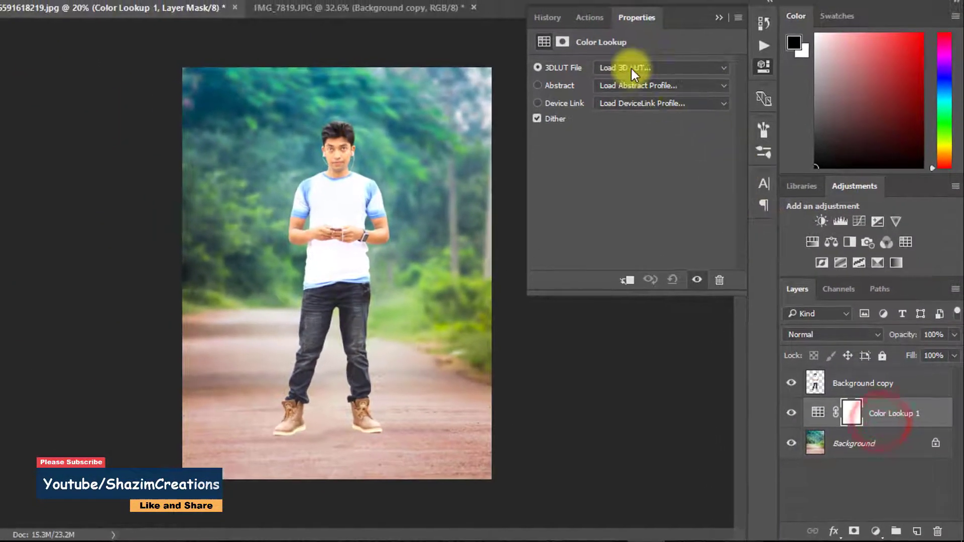
pyautogui.click(631, 69)
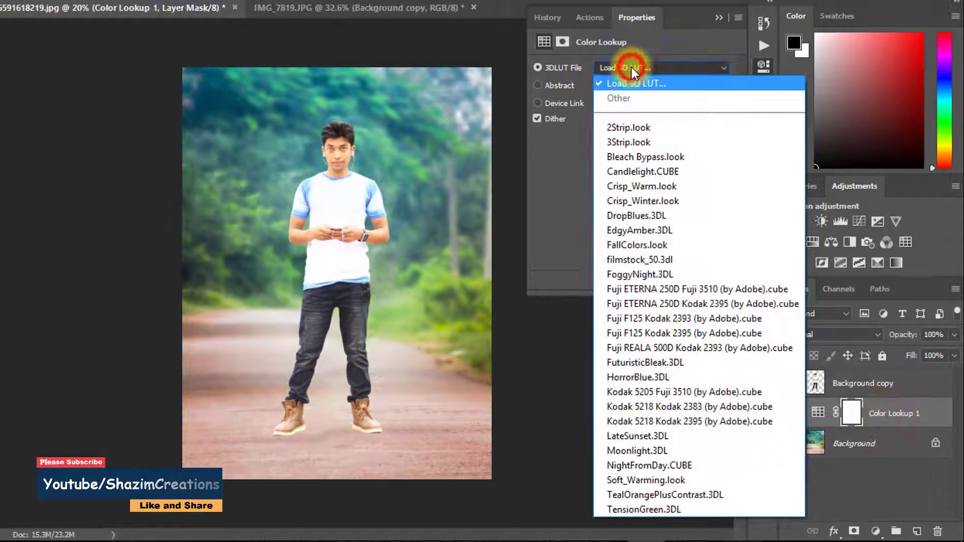
pyautogui.click(647, 172)
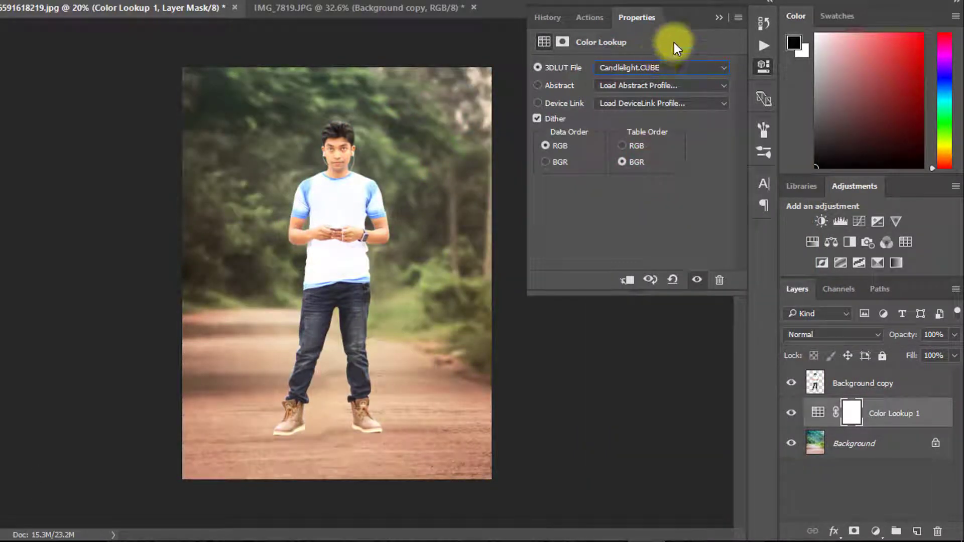
pyautogui.moveTo(893, 340); pyautogui.dragTo(889, 342)
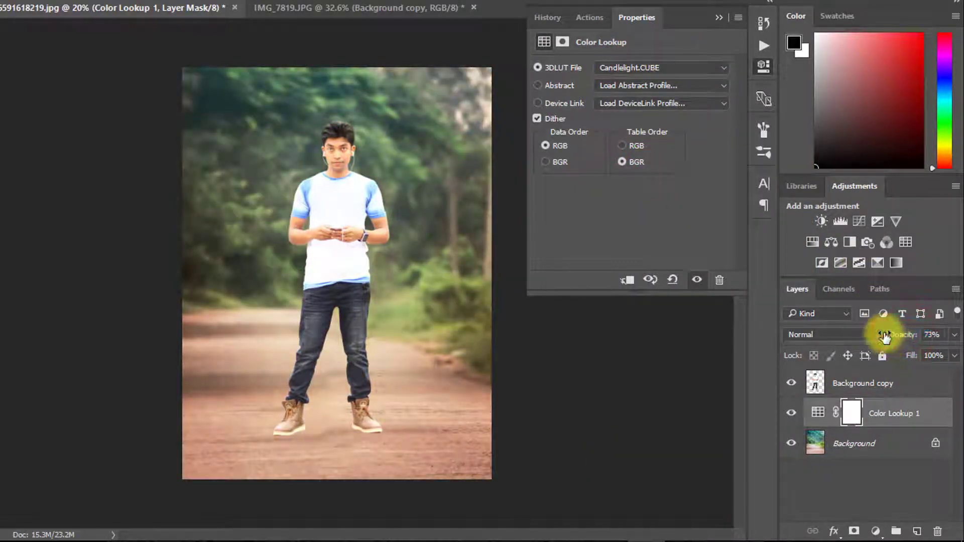
# Change the Color Lookup's 3DLUT to Soft_Warming.look and set the adjustment layer's opacity to 65%.
pyautogui.click(675, 67)
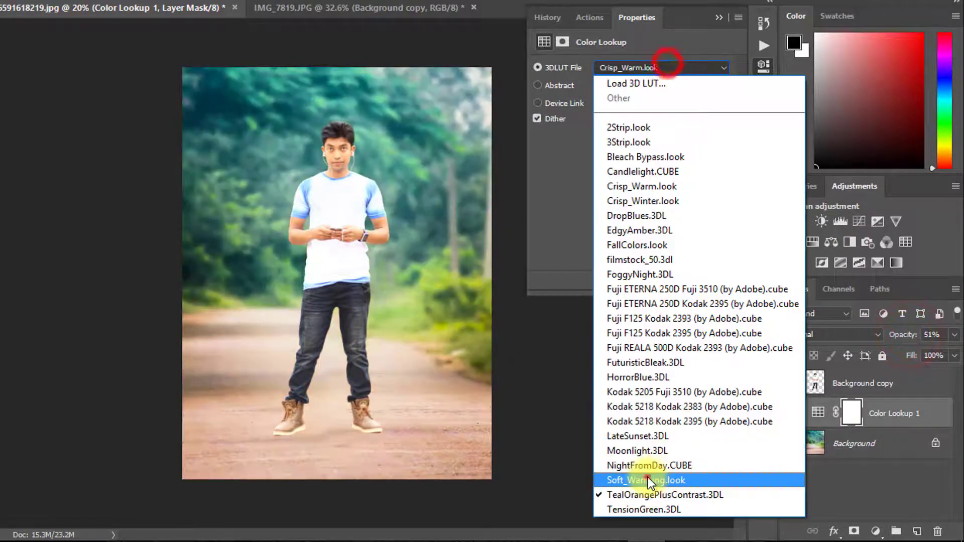
pyautogui.click(648, 476)
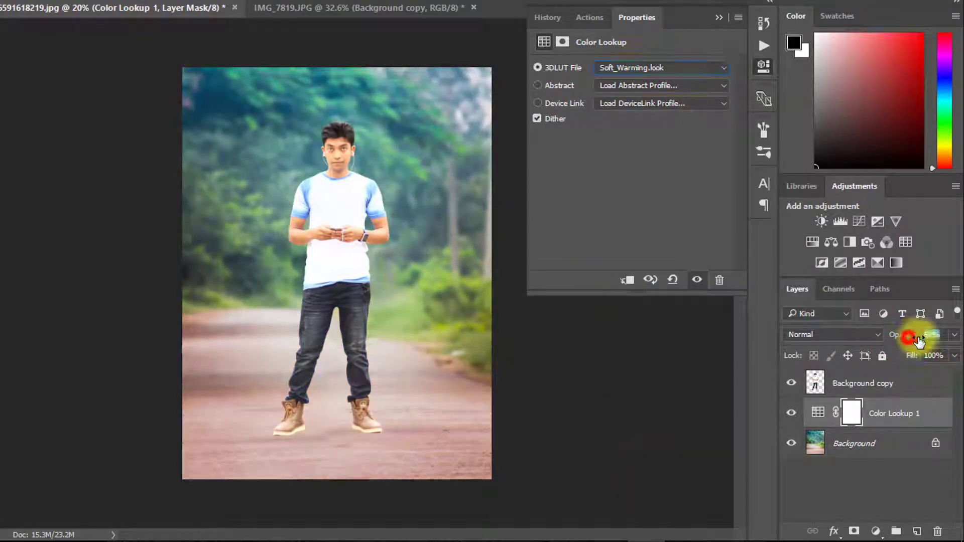
pyautogui.click(719, 19)
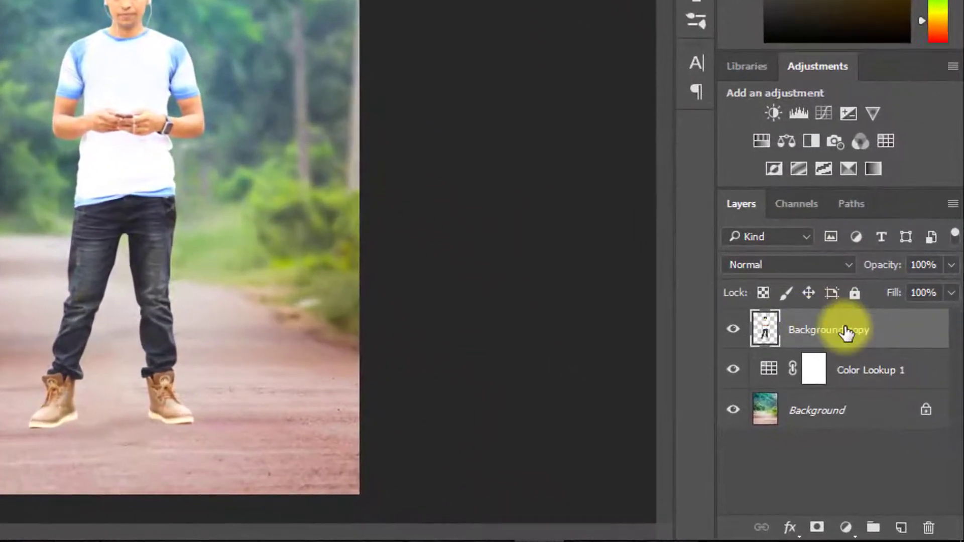
# Hide the man's Background copy layer and stamp the visible layers into a new layer above Color Lookup 1.
pyautogui.click(895, 426)
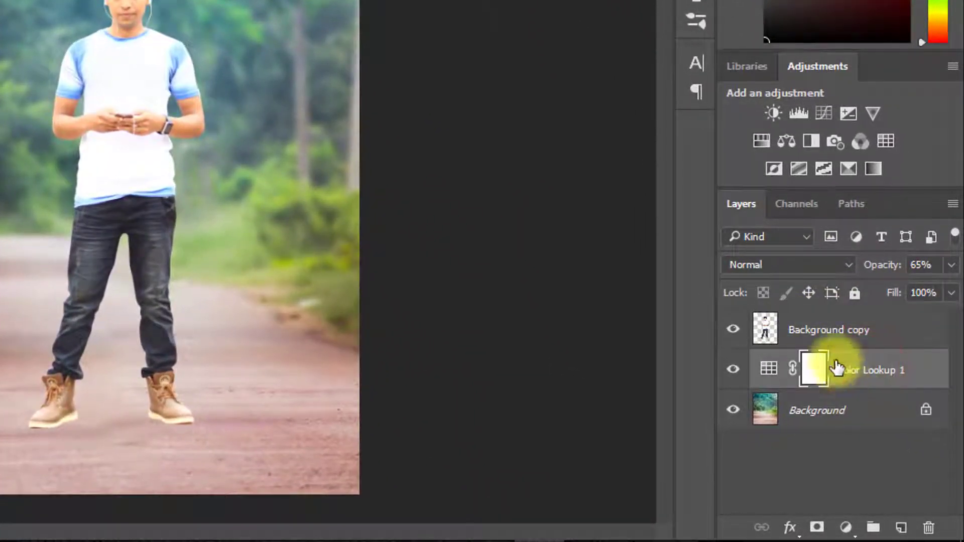
pyautogui.click(733, 329)
pyautogui.hotkey('ctrl', 'alt', 'shift', 'e')
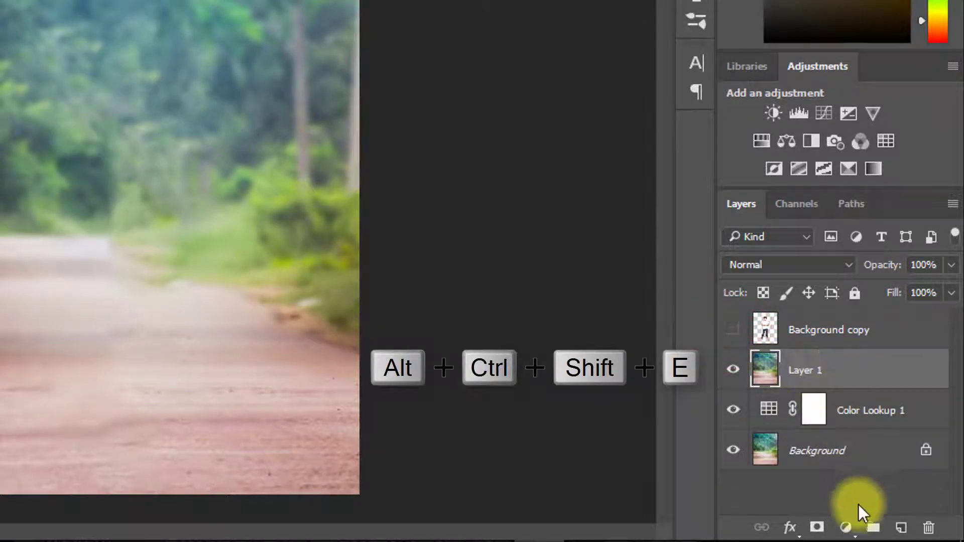
# Add a linear Gradient Fill layer above the stamped background using the Vintage6 preset at a 90° angle.
pyautogui.click(845, 527)
pyautogui.click(790, 109)
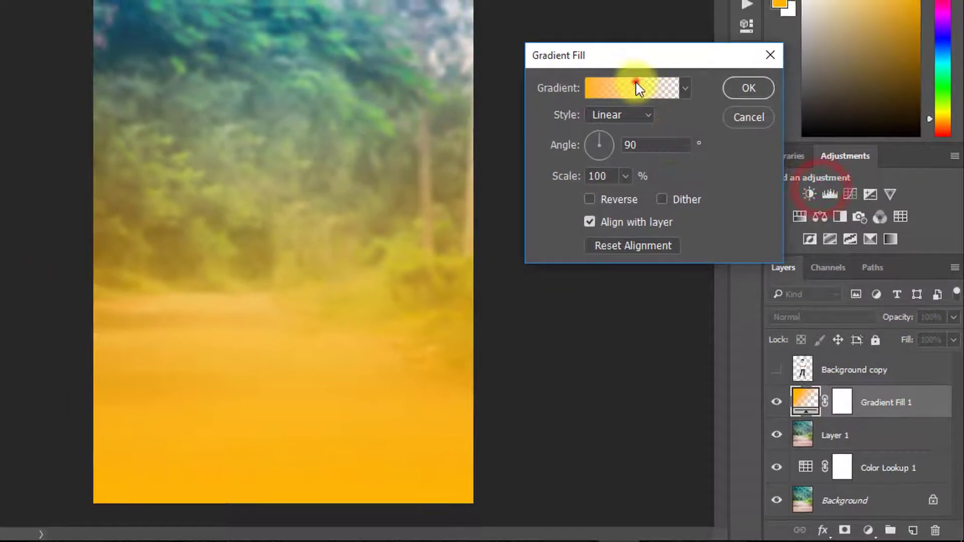
pyautogui.click(637, 90)
pyautogui.click(656, 133)
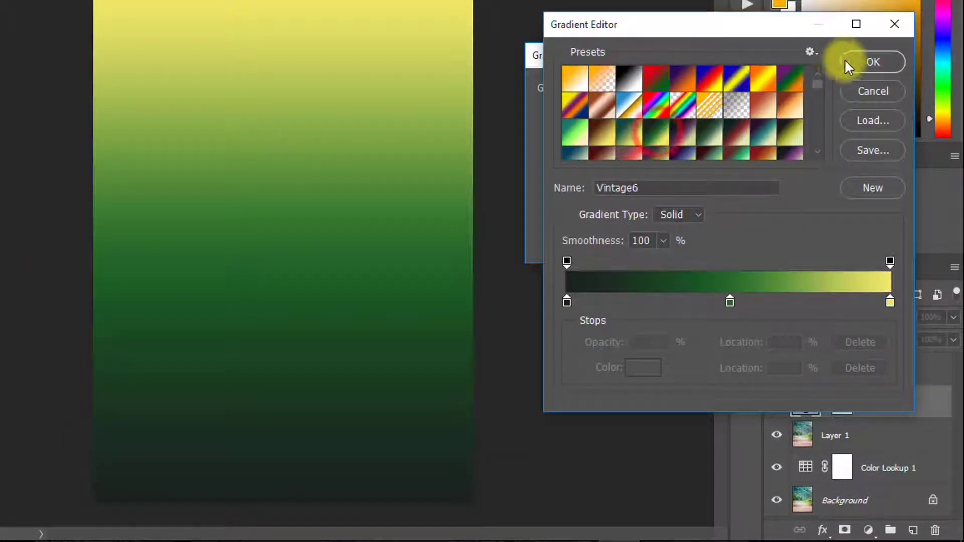
pyautogui.click(860, 61)
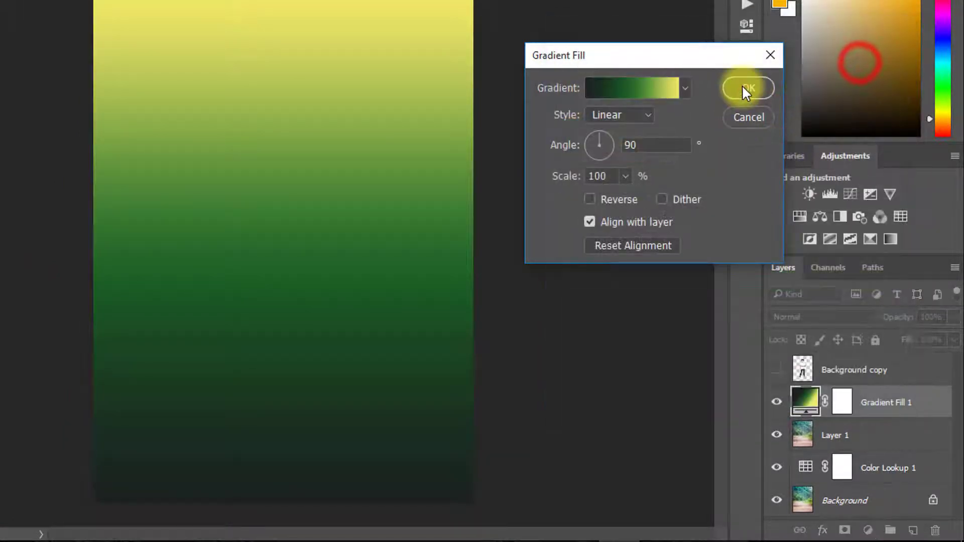
pyautogui.click(742, 86)
# Set the gradient fill layer's blend mode to Soft Light and its opacity to 40%.
pyautogui.click(860, 317)
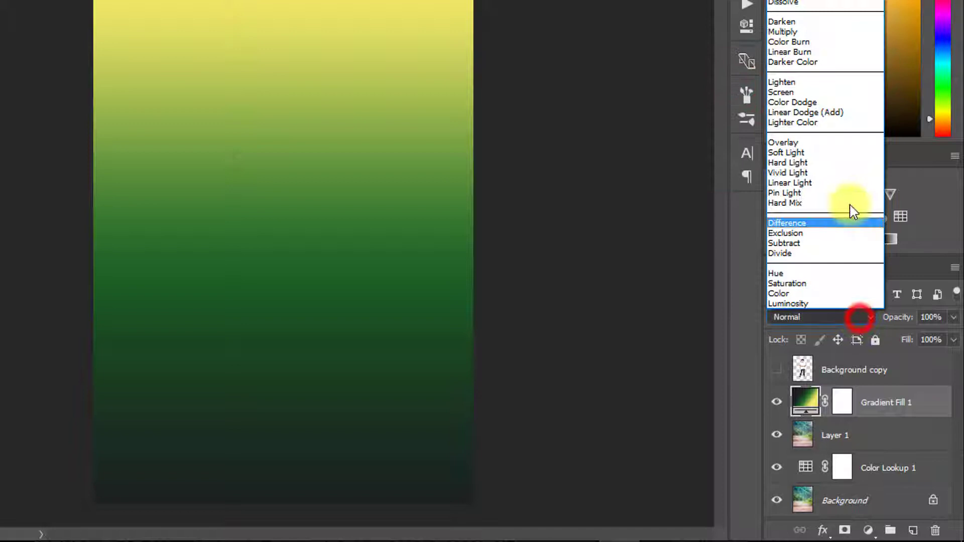
pyautogui.click(795, 149)
pyautogui.moveTo(899, 317); pyautogui.dragTo(851, 323)
# Try other gradient fill presets, including Vintage11 and Personale, settle on a dark-to-yellow one and set the layer's opacity to 26%.
pyautogui.doubleClick(804, 405)
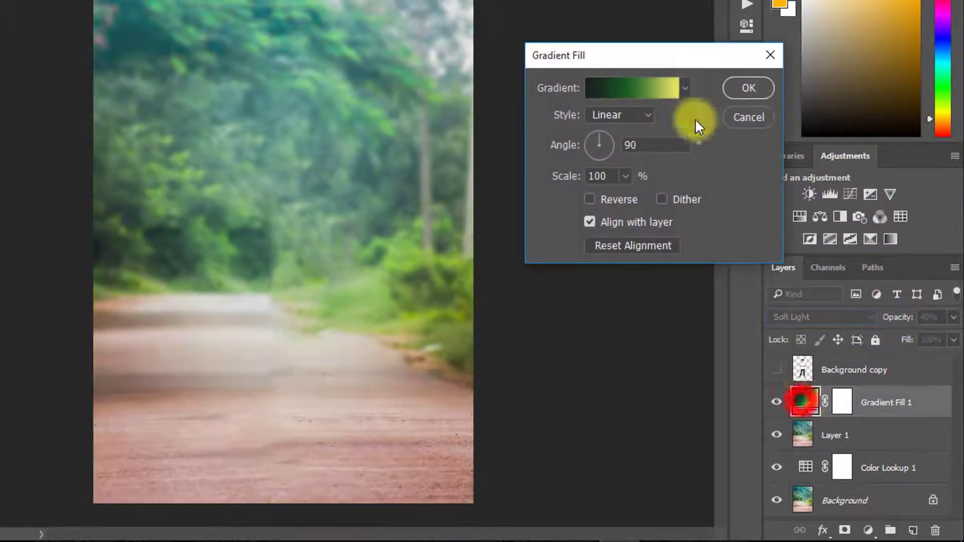
pyautogui.click(659, 86)
pyautogui.scroll(-1, 745, 128)
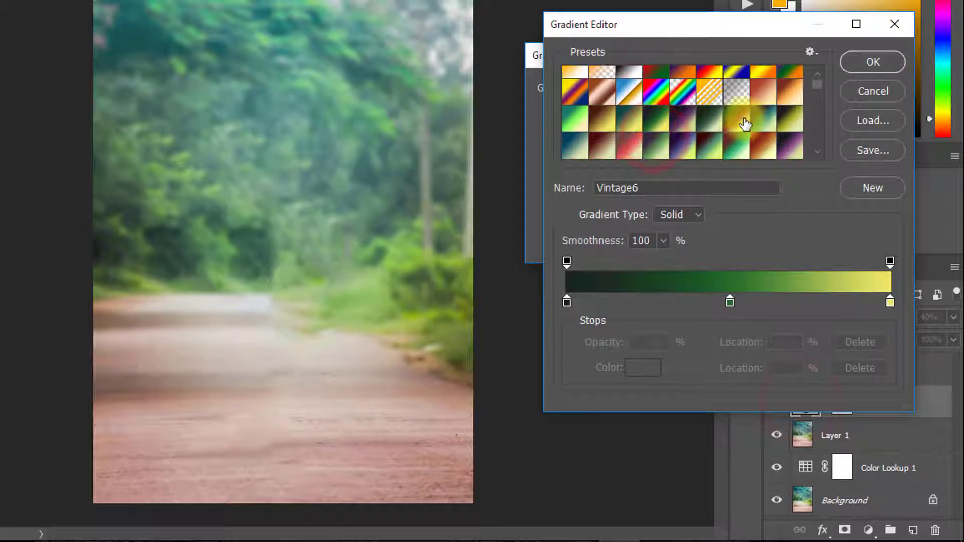
pyautogui.click(766, 121)
pyautogui.click(790, 120)
pyautogui.scroll(-1, 714, 140)
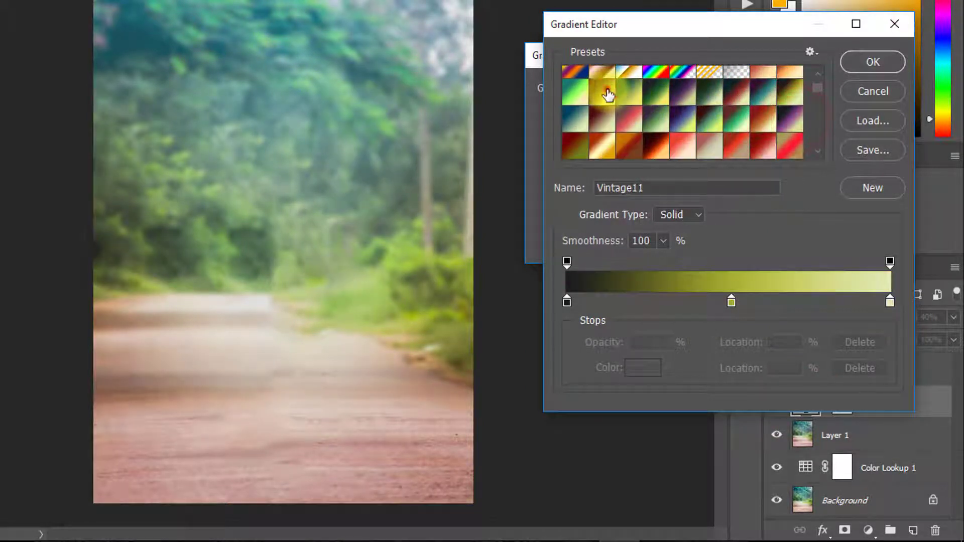
pyautogui.click(606, 91)
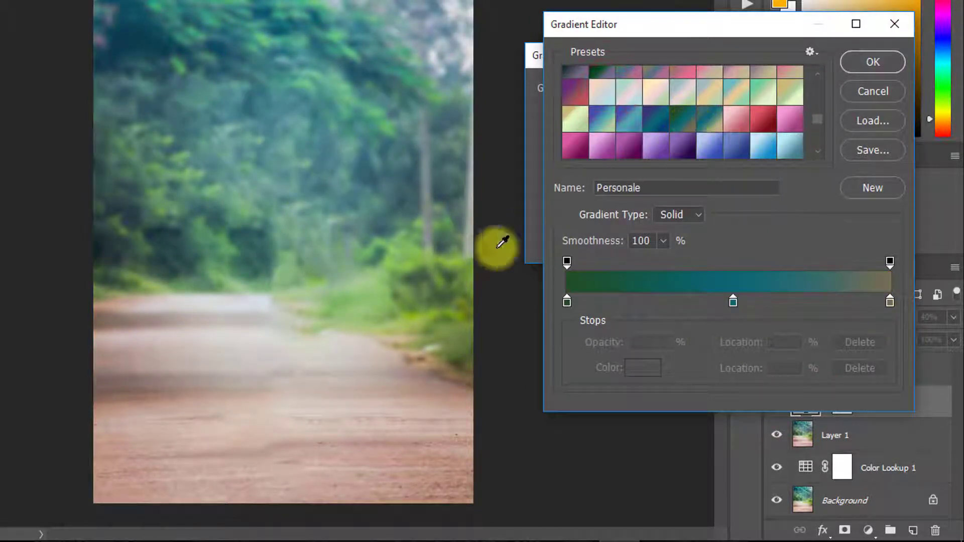
pyautogui.click(857, 64)
pyautogui.click(743, 90)
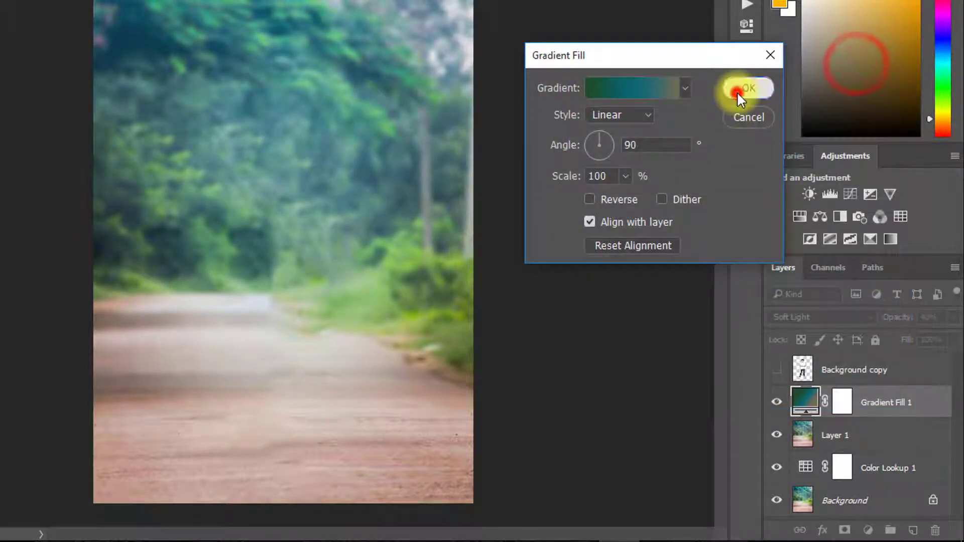
pyautogui.moveTo(891, 318)
pyautogui.mouseDown()
pyautogui.moveTo(921, 316)
pyautogui.moveTo(873, 318)
pyautogui.mouseUp()
# Show the man's Background copy layer and add a new empty layer above it.
pyautogui.click(773, 371)
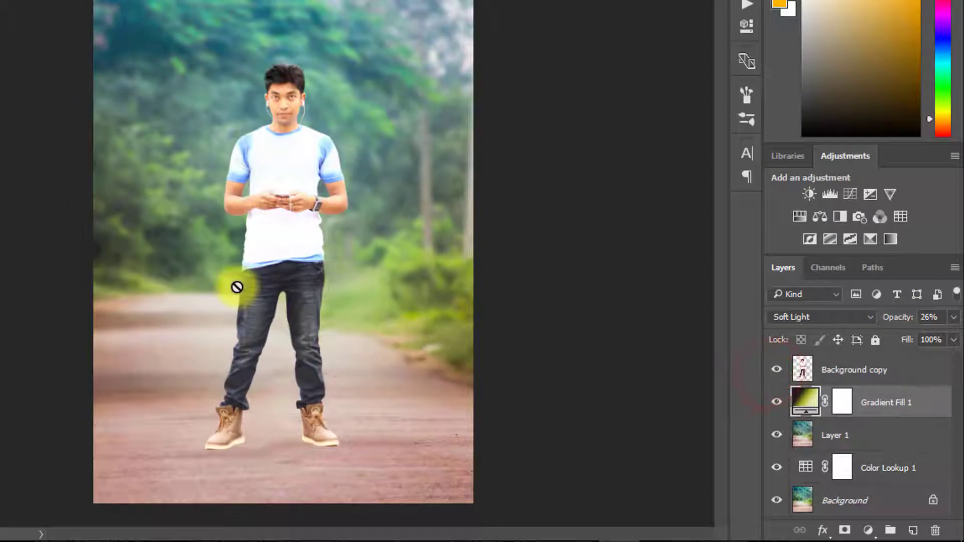
pyautogui.click(844, 367)
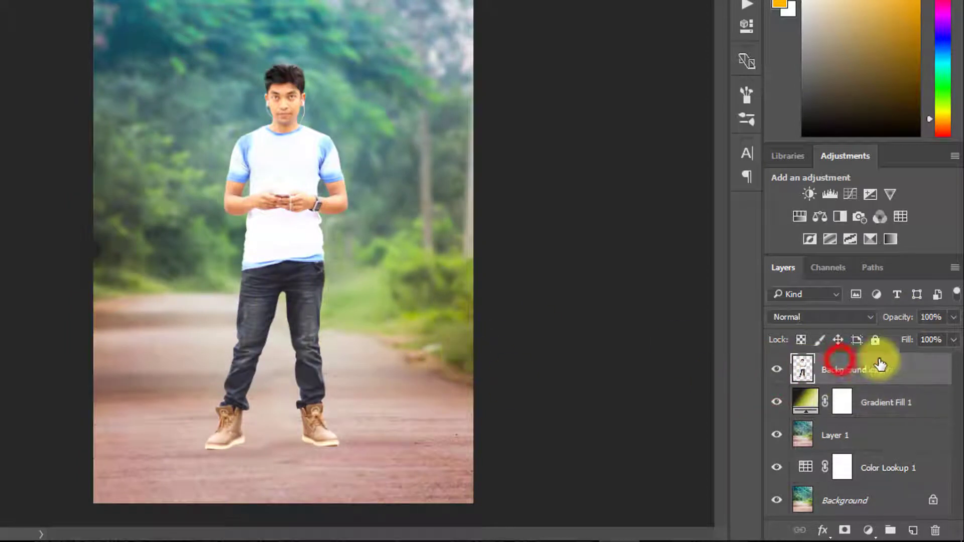
pyautogui.click(914, 529)
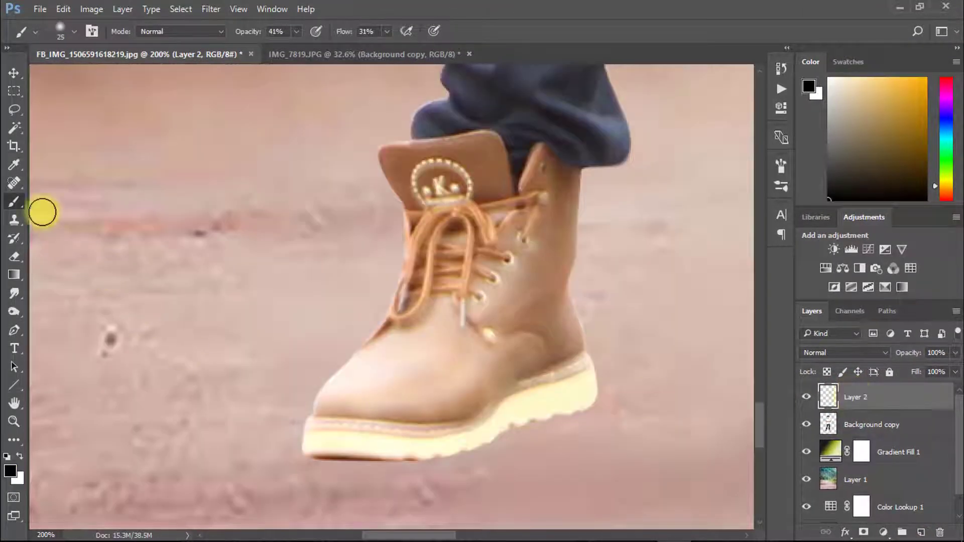
# Choose the Brush tool with a near-black foreground colour, and set its opacity to 16% and flow to 29%.
pyautogui.rightClick(14, 202)
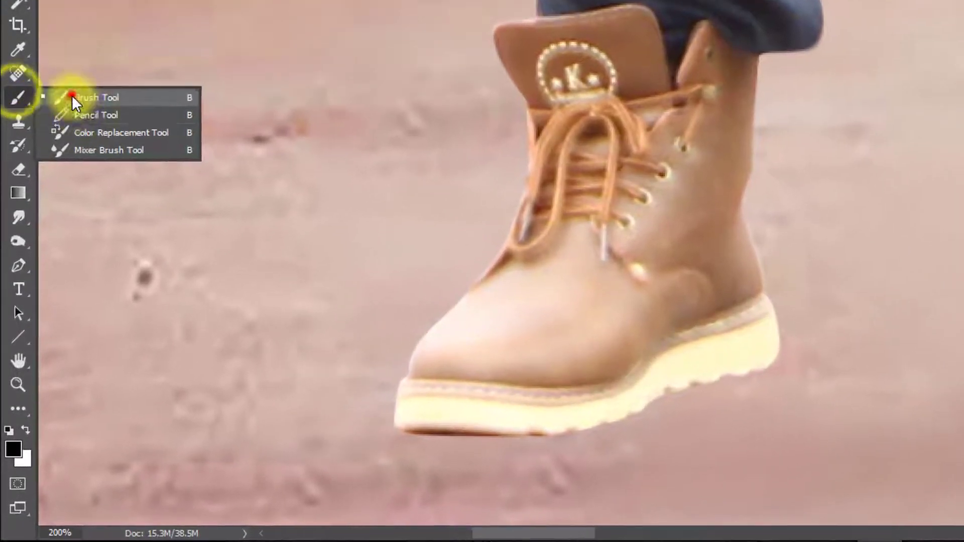
pyautogui.click(58, 199)
pyautogui.click(10, 471)
pyautogui.moveTo(687, 383); pyautogui.dragTo(643, 477)
pyautogui.moveTo(691, 427)
pyautogui.mouseDown()
pyautogui.moveTo(658, 431)
pyautogui.moveTo(643, 456)
pyautogui.mouseUp()
pyautogui.press('Return')
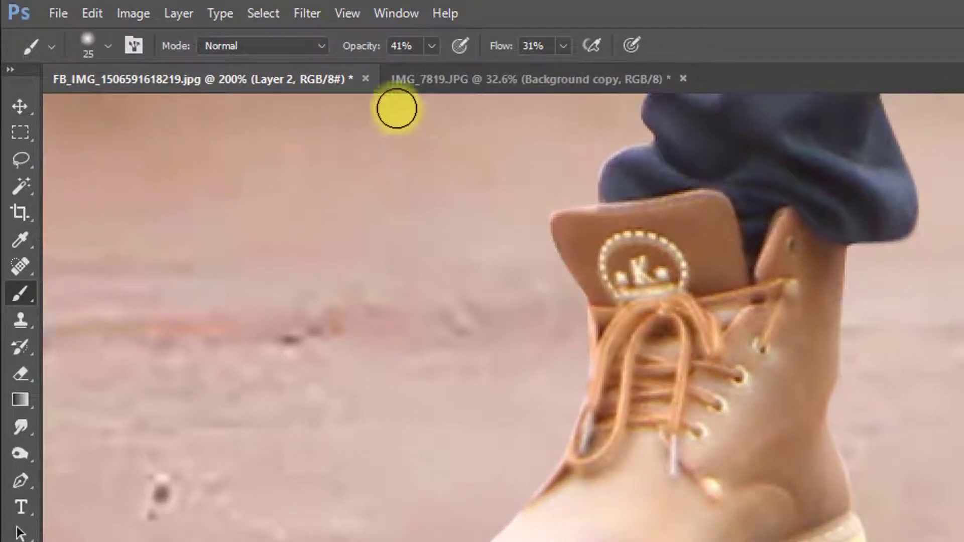
pyautogui.moveTo(361, 45)
pyautogui.mouseDown()
pyautogui.moveTo(338, 44)
pyautogui.moveTo(355, 45)
pyautogui.mouseUp()
pyautogui.moveTo(497, 46); pyautogui.dragTo(500, 78)
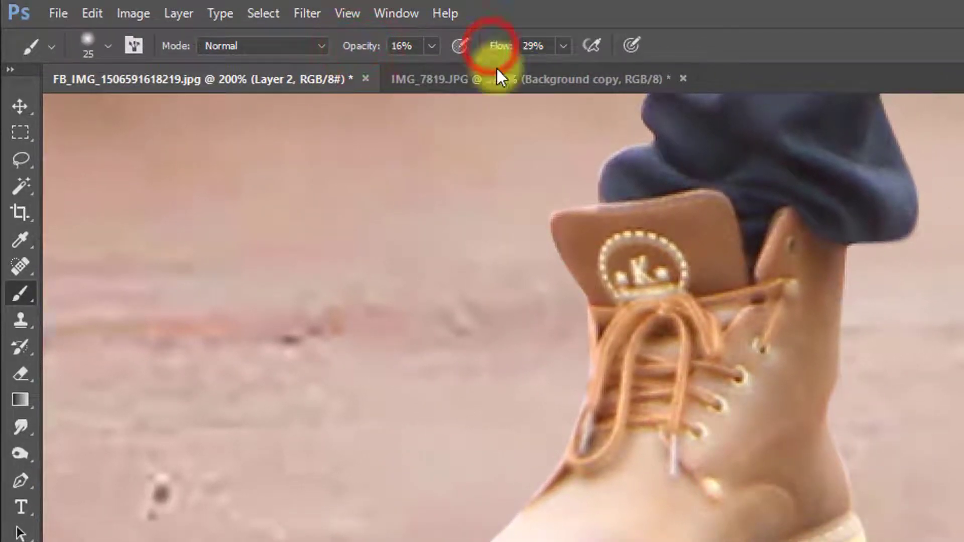
# Paint a soft contact shadow on Layer 2 along the underside of the image-left boot's sole, from toe to heel.
pyautogui.moveTo(308, 462); pyautogui.dragTo(417, 460)
pyautogui.moveTo(325, 465)
pyautogui.mouseDown()
pyautogui.moveTo(481, 446)
pyautogui.moveTo(605, 405)
pyautogui.moveTo(411, 464)
pyautogui.moveTo(354, 466)
pyautogui.mouseUp()
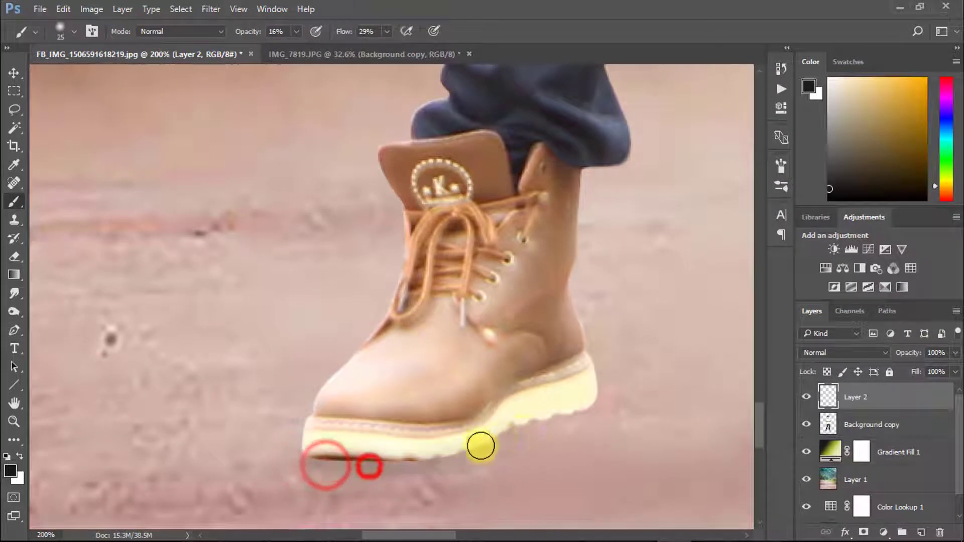
pyautogui.moveTo(327, 467); pyautogui.dragTo(388, 467)
pyautogui.moveTo(304, 439); pyautogui.dragTo(354, 467)
pyautogui.moveTo(381, 469)
pyautogui.mouseDown()
pyautogui.moveTo(439, 468)
pyautogui.moveTo(566, 422)
pyautogui.mouseUp()
pyautogui.moveTo(508, 435)
pyautogui.mouseDown()
pyautogui.moveTo(602, 412)
pyautogui.moveTo(571, 445)
pyautogui.mouseUp()
pyautogui.click(587, 410)
# Enlarge the brush to 45 and broaden the shadow on the ground beneath the same boot.
pyautogui.press(']')
pyautogui.press(']')
pyautogui.press(']')
pyautogui.press(']')
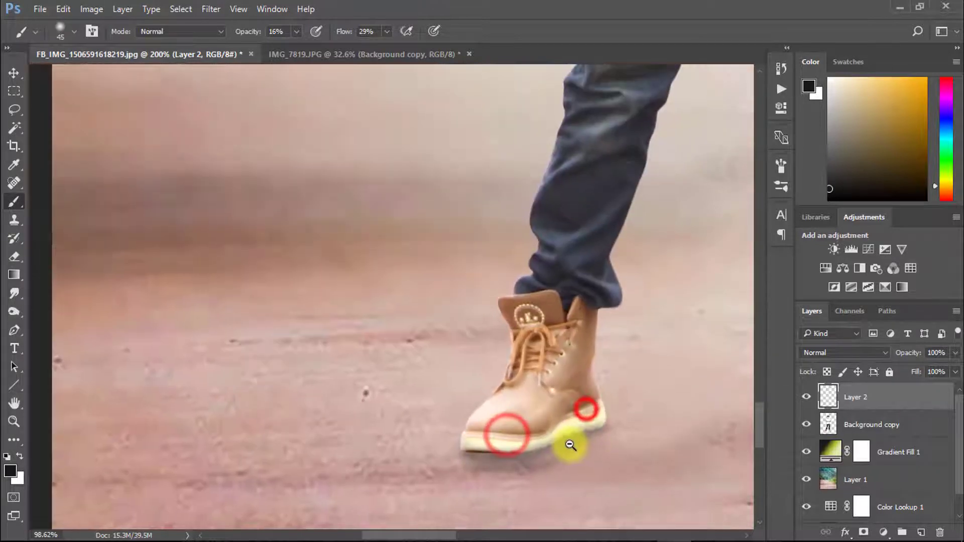
pyautogui.moveTo(465, 457)
pyautogui.mouseDown()
pyautogui.moveTo(535, 469)
pyautogui.moveTo(588, 442)
pyautogui.mouseUp()
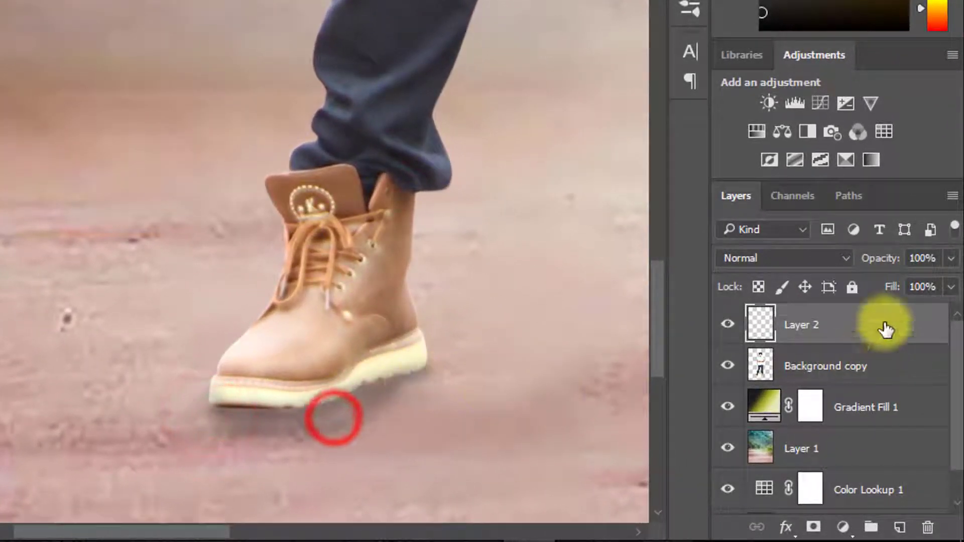
# Set the shadow layer's opacity to 68% and move it below the man's Background copy layer, touching up the shadow near the heel.
pyautogui.moveTo(882, 259); pyautogui.dragTo(851, 268)
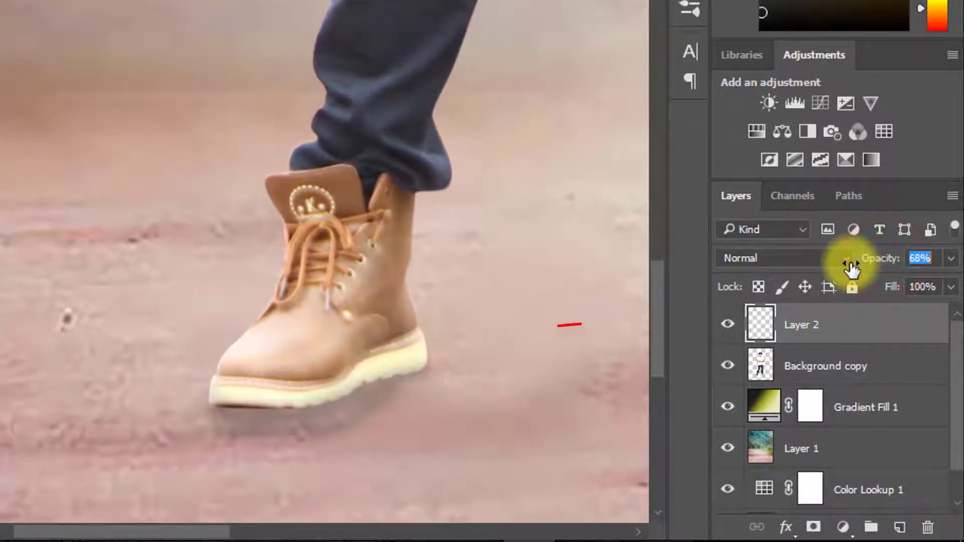
pyautogui.moveTo(825, 318); pyautogui.dragTo(843, 375)
pyautogui.keyDown('alt'); pyautogui.click(447, 394); pyautogui.keyUp('alt')
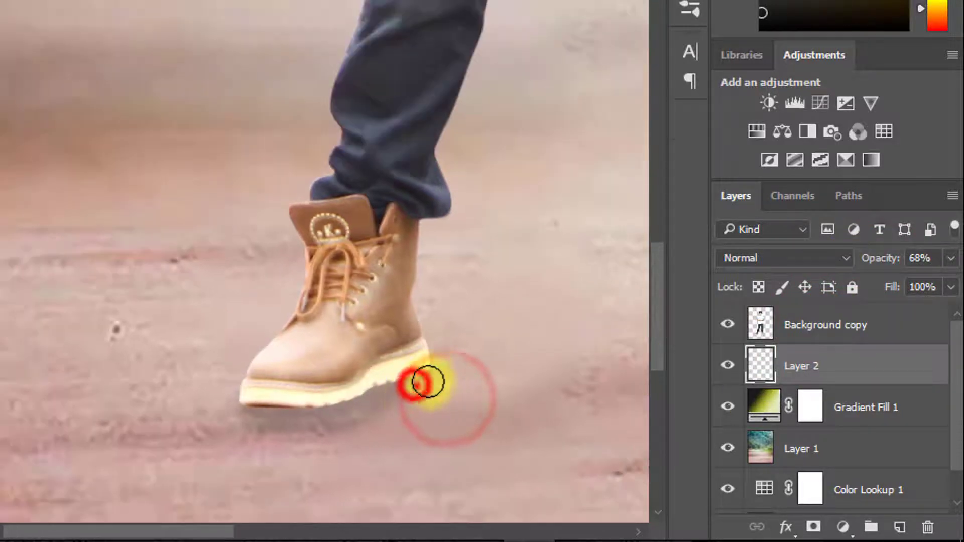
pyautogui.keyDown('alt'); pyautogui.click(461, 383); pyautogui.keyUp('alt')
# With a smaller brush, paint shadow dabs on Layer 2 beneath the heel and middle of the other boot's sole.
pyautogui.moveTo(464, 379); pyautogui.dragTo(1, 379)
pyautogui.moveTo(147, 379); pyautogui.dragTo(182, 380)
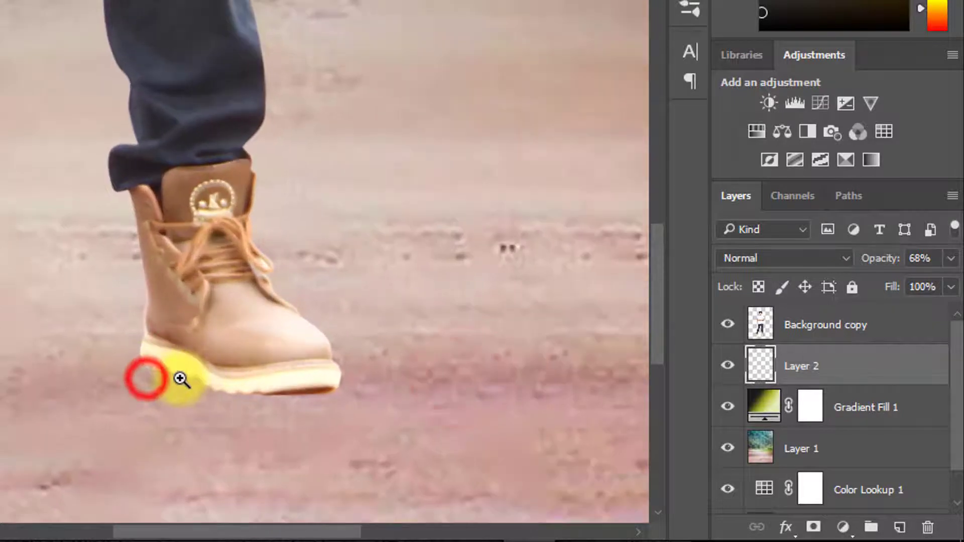
pyautogui.click(776, 372)
pyautogui.keyDown('ctrl'); pyautogui.click(156, 357); pyautogui.keyUp('ctrl')
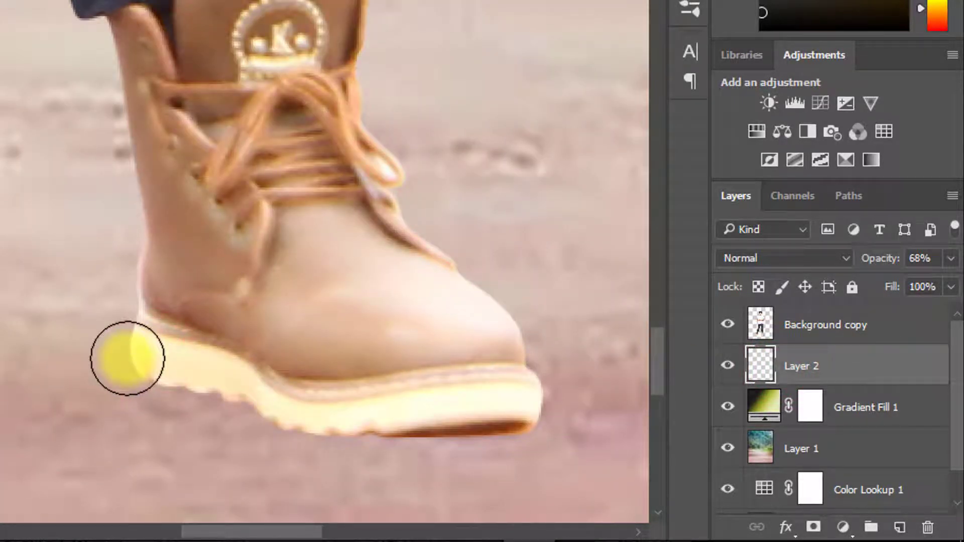
pyautogui.press('[')
pyautogui.press('[')
pyautogui.press('[')
pyautogui.click(131, 375)
pyautogui.click(179, 389)
pyautogui.click(229, 412)
pyautogui.click(331, 442)
pyautogui.click(364, 444)
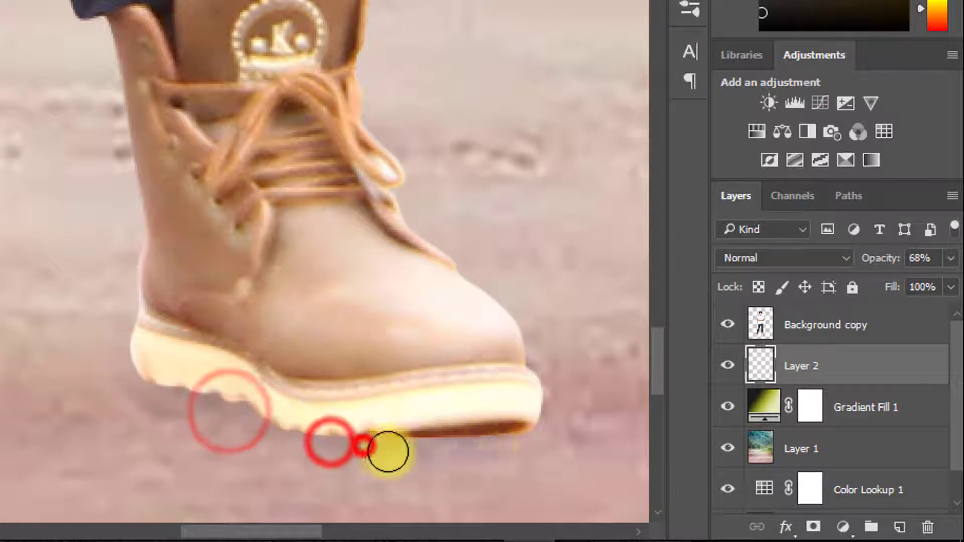
# Paint shadow dabs on Layer 2 beneath the middle and toe of the image-right boot's sole.
pyautogui.click(393, 454)
pyautogui.click(435, 443)
pyautogui.click(414, 445)
pyautogui.click(524, 436)
pyautogui.click(474, 453)
pyautogui.click(523, 447)
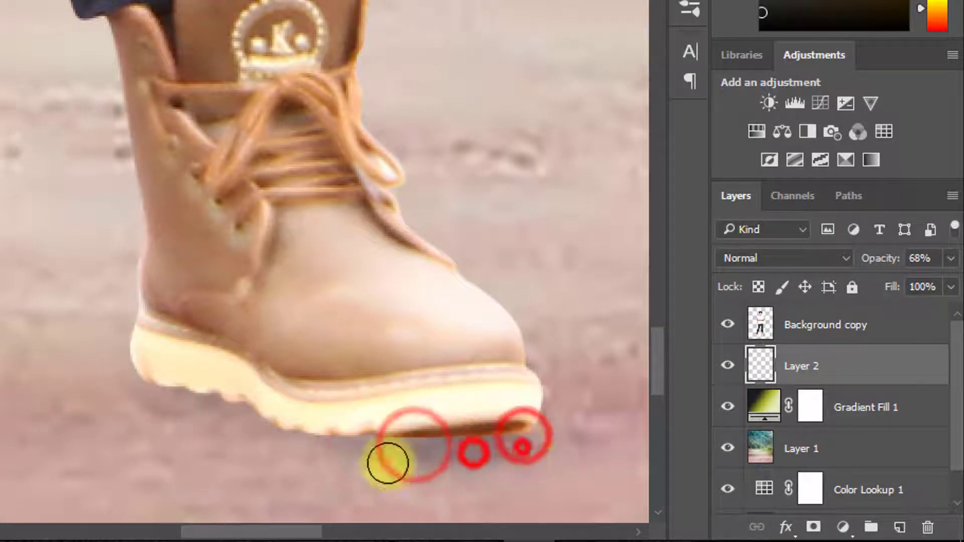
pyautogui.click(437, 445)
pyautogui.click(378, 446)
pyautogui.click(500, 428)
# Darken the ground on Layer 2 along the same boot's heel and arch, with a final dab under the toe.
pyautogui.click(189, 402)
pyautogui.click(287, 432)
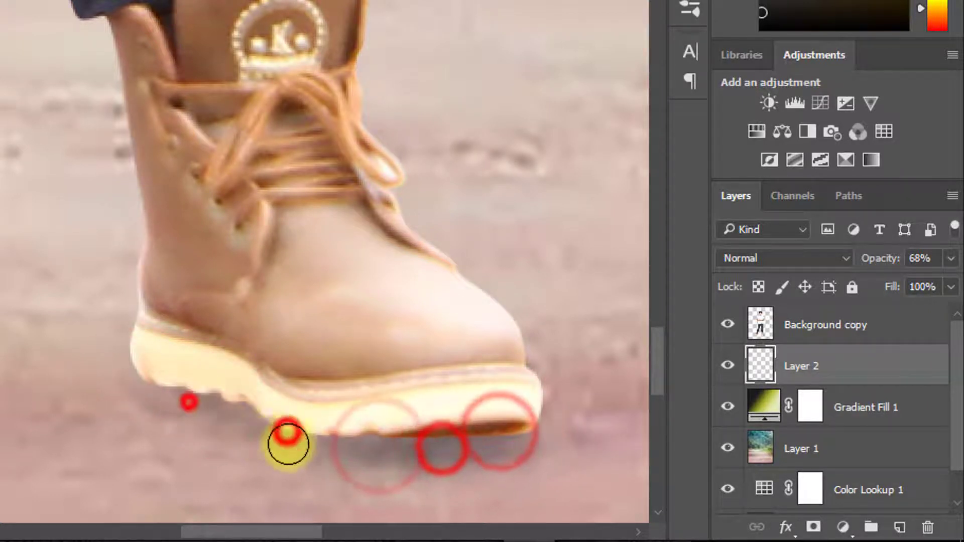
pyautogui.click(261, 422)
pyautogui.click(142, 357)
pyautogui.click(160, 383)
pyautogui.click(175, 394)
pyautogui.click(274, 433)
pyautogui.click(513, 439)
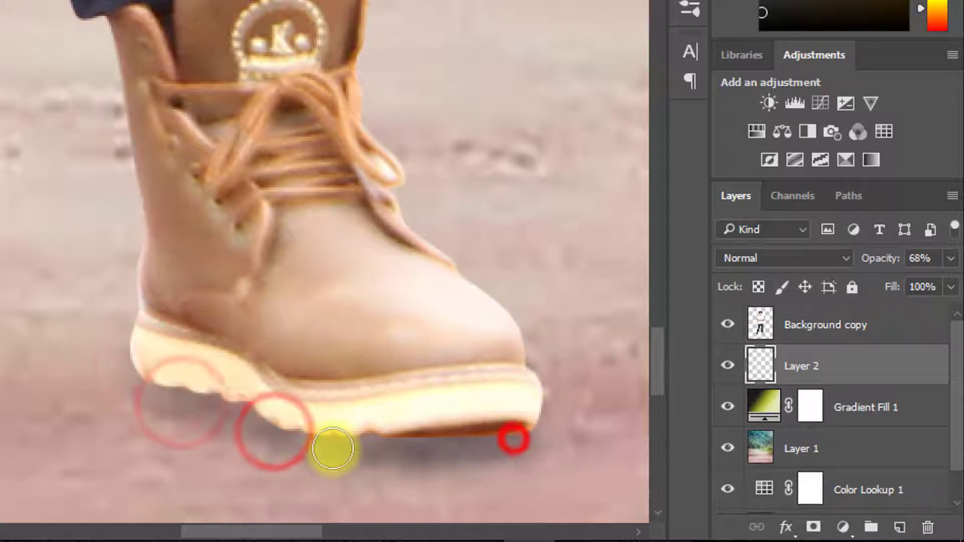
pyautogui.keyDown('alt'); pyautogui.click(331, 447); pyautogui.keyUp('alt')
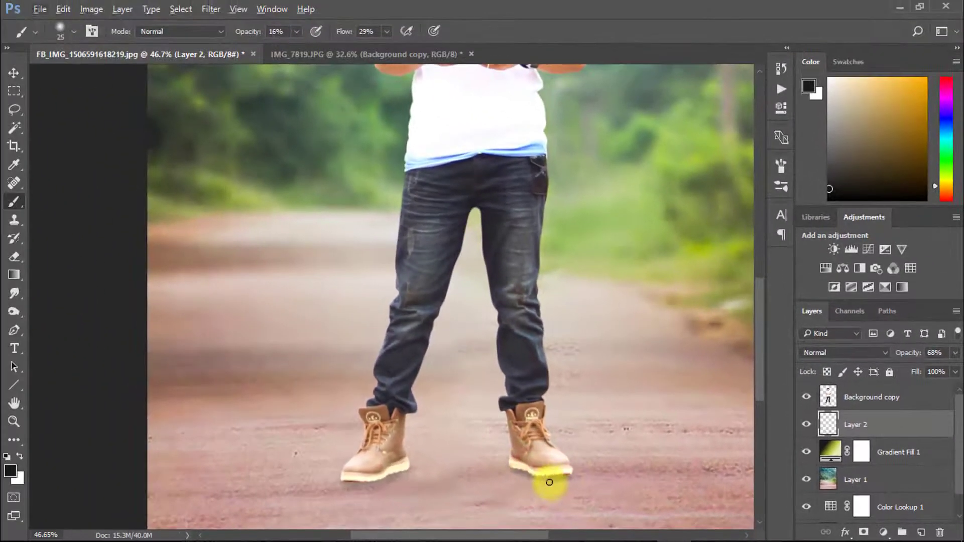
pyautogui.keyDown('alt'); pyautogui.click(531, 482); pyautogui.keyUp('alt')
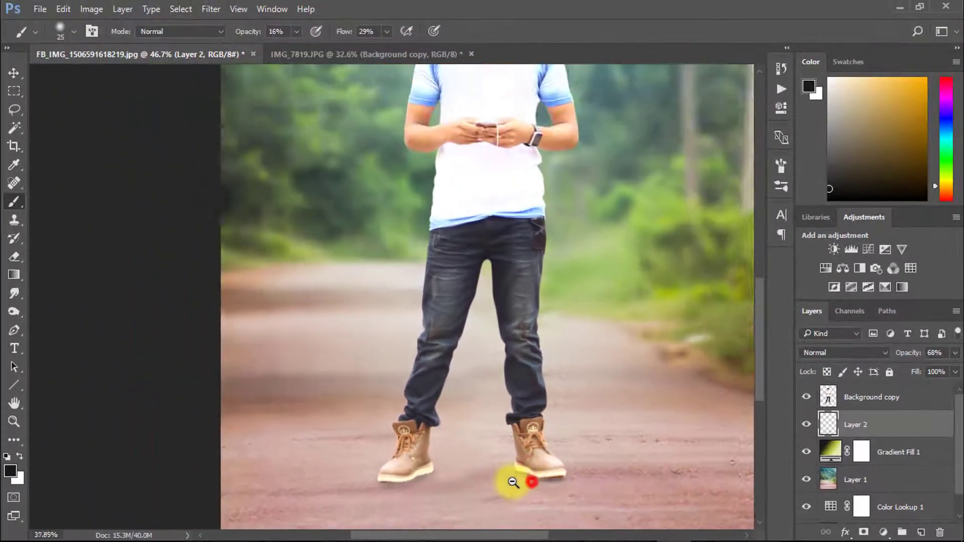
# Duplicate the Background copy layer, load the duplicate's outline as a selection and fill it with the black foreground colour.
pyautogui.click(846, 398)
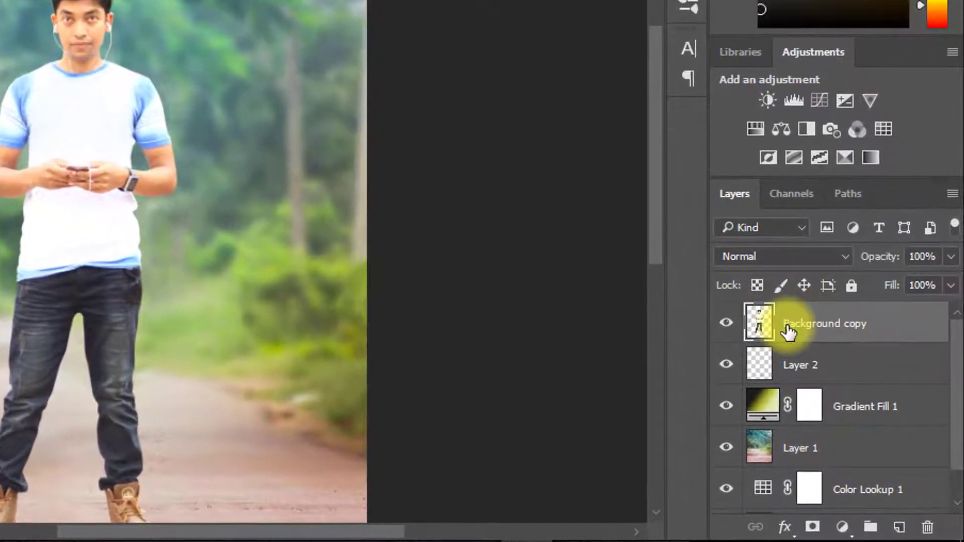
pyautogui.hotkey('ctrl', 'j')
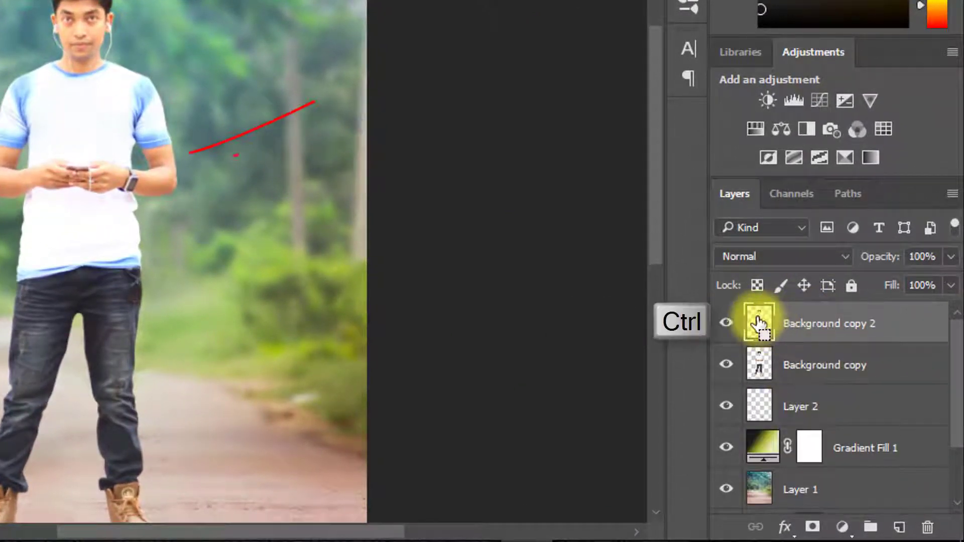
pyautogui.keyDown('ctrl'); pyautogui.click(758, 324); pyautogui.keyUp('ctrl')
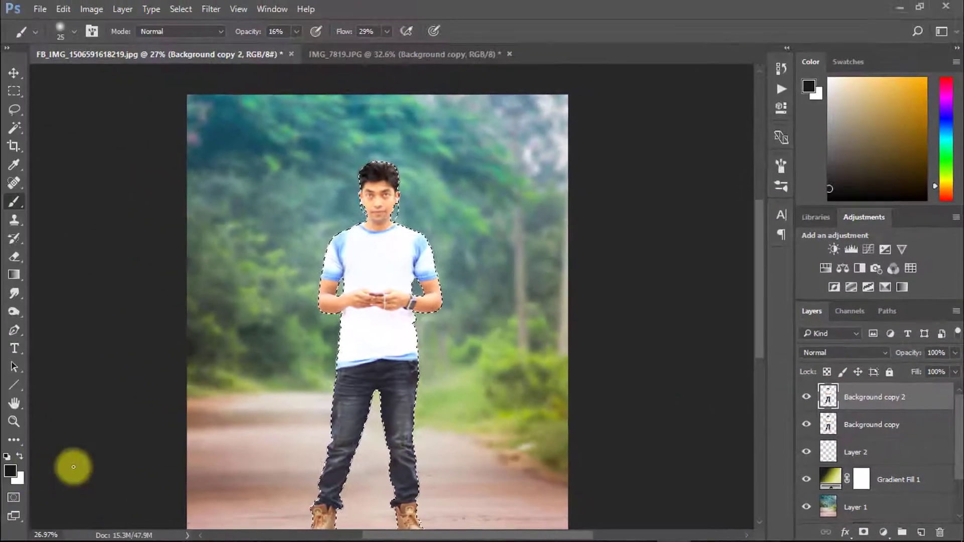
pyautogui.hotkey('ctrl', 'BackSpace')
pyautogui.hotkey('alt', 'Delete')
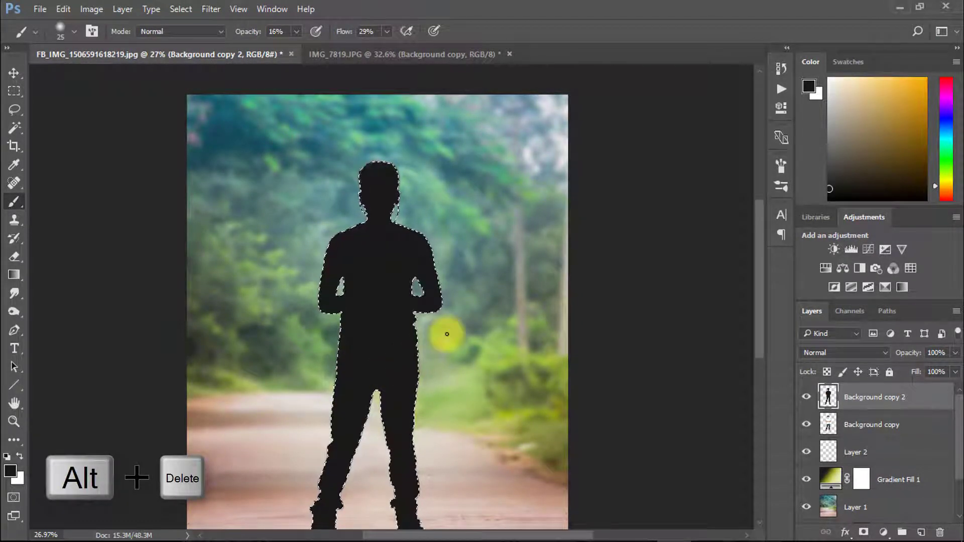
# Transform the black silhouette by swinging its head end below the boots toward the image's lower-left corner as a cast shadow.
pyautogui.scroll(-3, 439, 345)
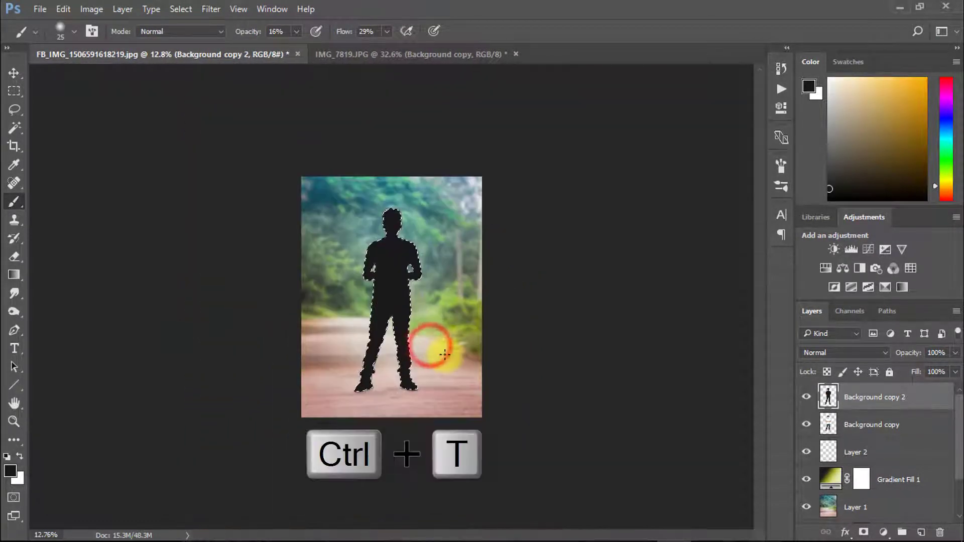
pyautogui.hotkey('ctrl', 't')
pyautogui.hotkey('ctrl', '0')
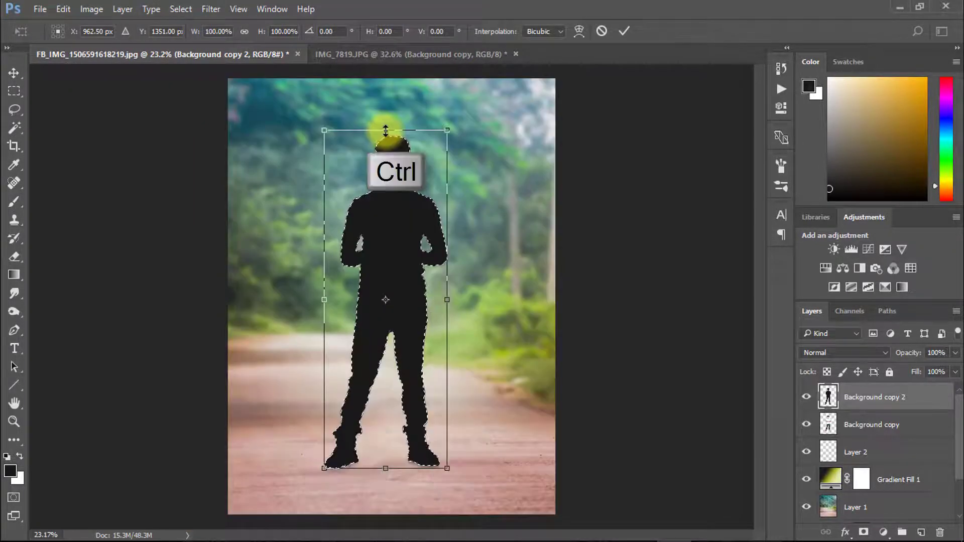
pyautogui.moveTo(383, 129); pyautogui.dragTo(254, 522)
pyautogui.press('Return')
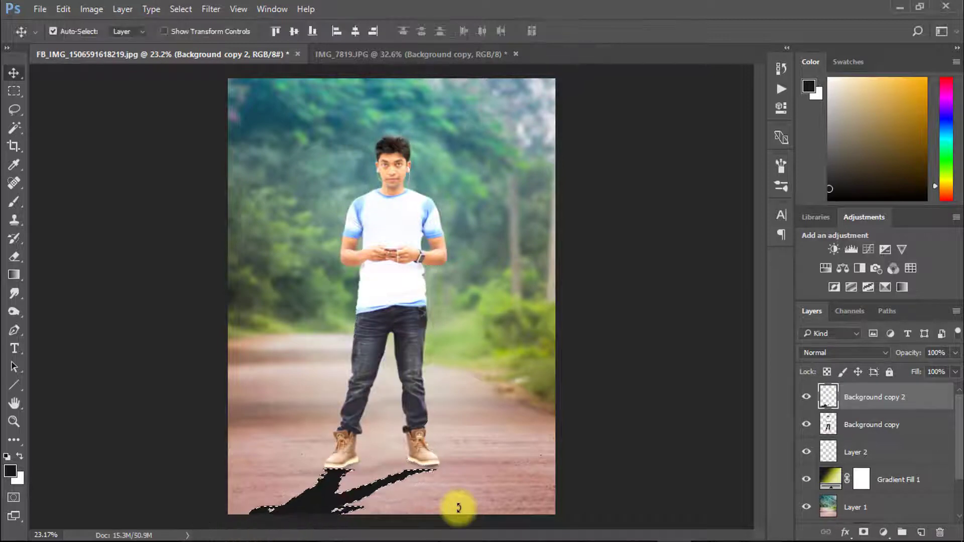
# Rename the silhouette layer "shadow" and move it below the Background copy layer.
pyautogui.keyDown('ctrl'); pyautogui.click(344, 457); pyautogui.keyUp('ctrl')
pyautogui.keyDown('ctrl'); pyautogui.click(345, 477); pyautogui.keyUp('ctrl')
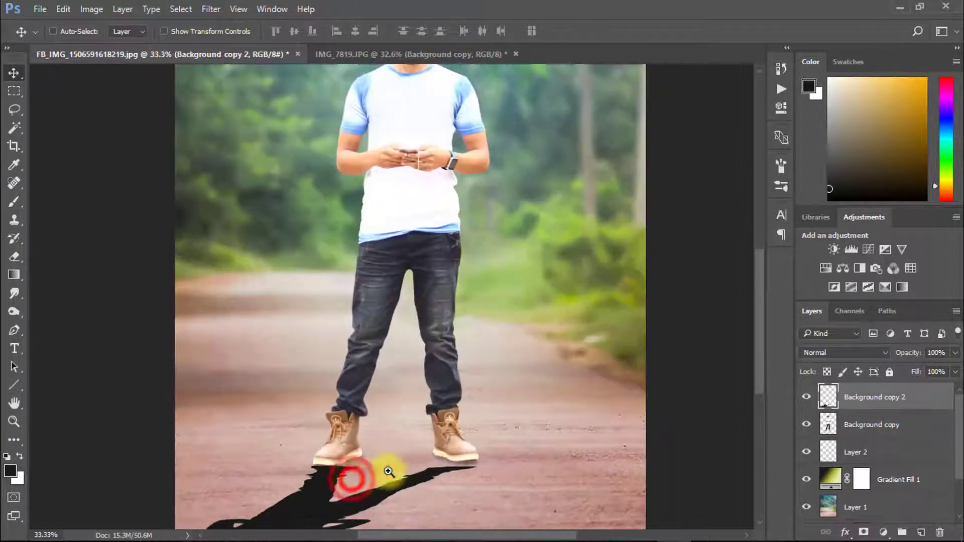
pyautogui.moveTo(449, 462); pyautogui.dragTo(444, 424)
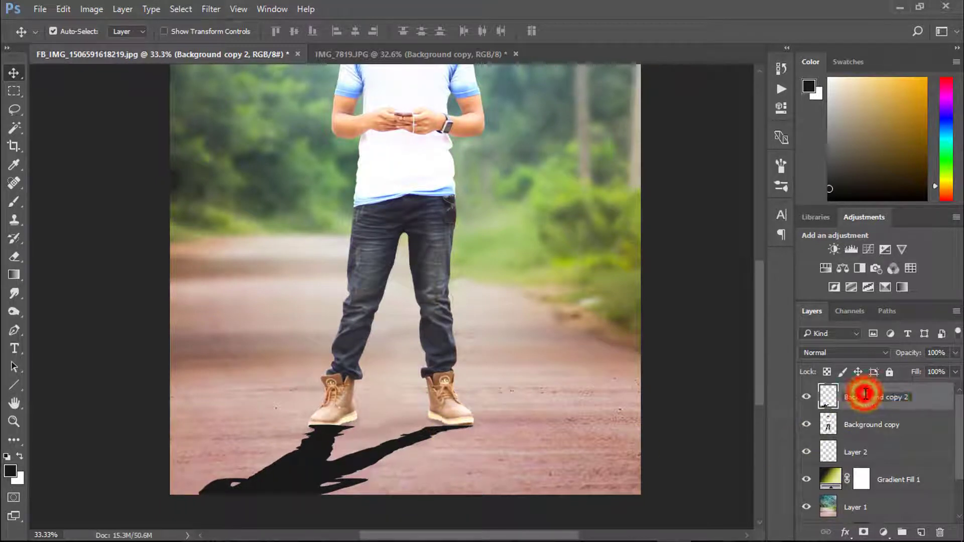
pyautogui.write('shadow')
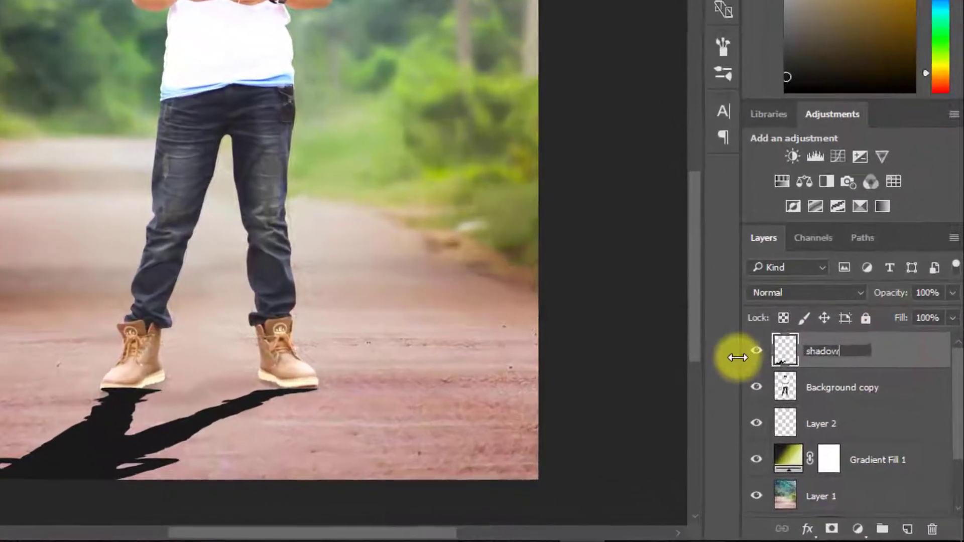
pyautogui.press('Return')
pyautogui.moveTo(846, 339); pyautogui.dragTo(857, 390)
# Warp the cast shadow so its foot ends meet the soles of both boots.
pyautogui.hotkey('ctrl', 't')
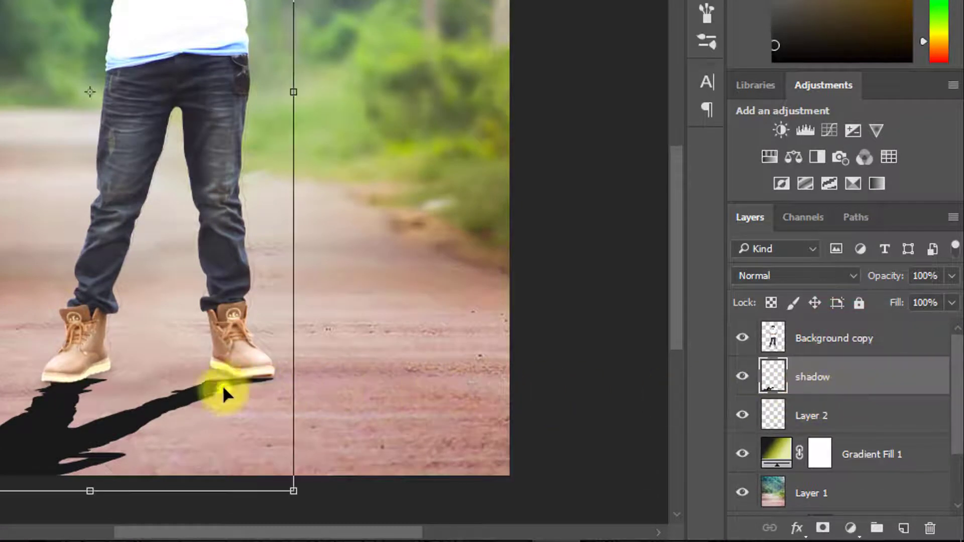
pyautogui.rightClick(222, 385)
pyautogui.click(267, 205)
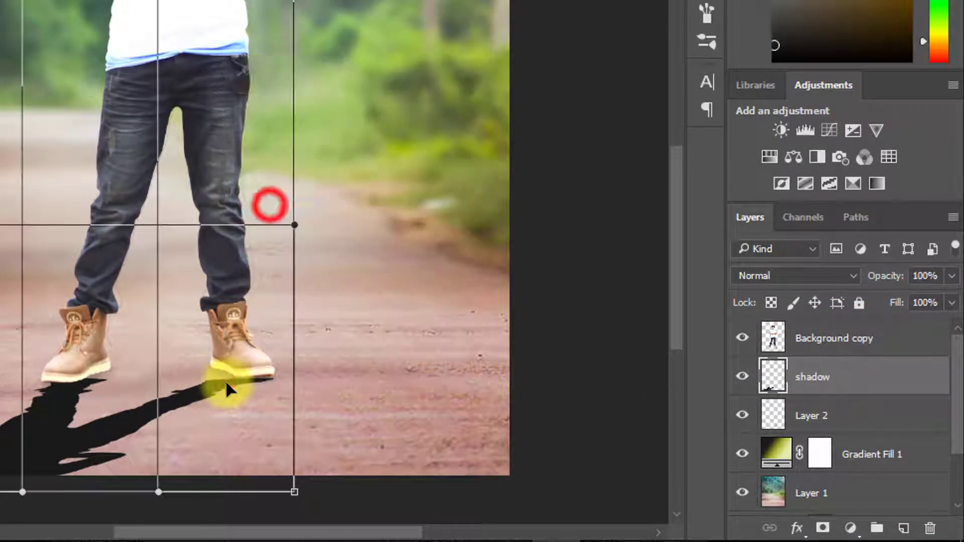
pyautogui.moveTo(224, 382)
pyautogui.mouseDown()
pyautogui.moveTo(254, 387)
pyautogui.moveTo(212, 368)
pyautogui.mouseUp()
pyautogui.moveTo(280, 363); pyautogui.dragTo(291, 351)
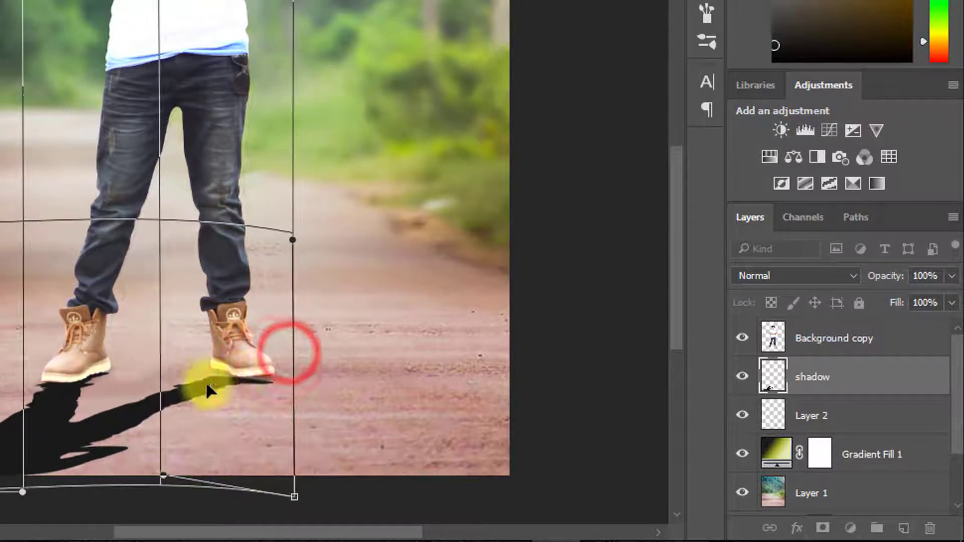
pyautogui.click(201, 374)
pyautogui.press('Return')
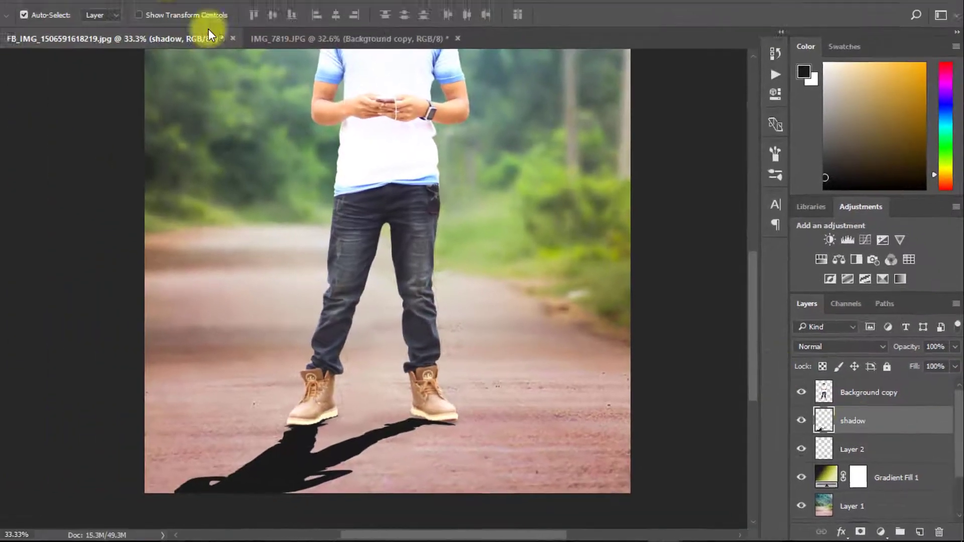
# Apply a Gaussian Blur with a radius of 9.4 pixels to the shadow layer.
pyautogui.click(211, 9)
pyautogui.moveTo(326, 166)
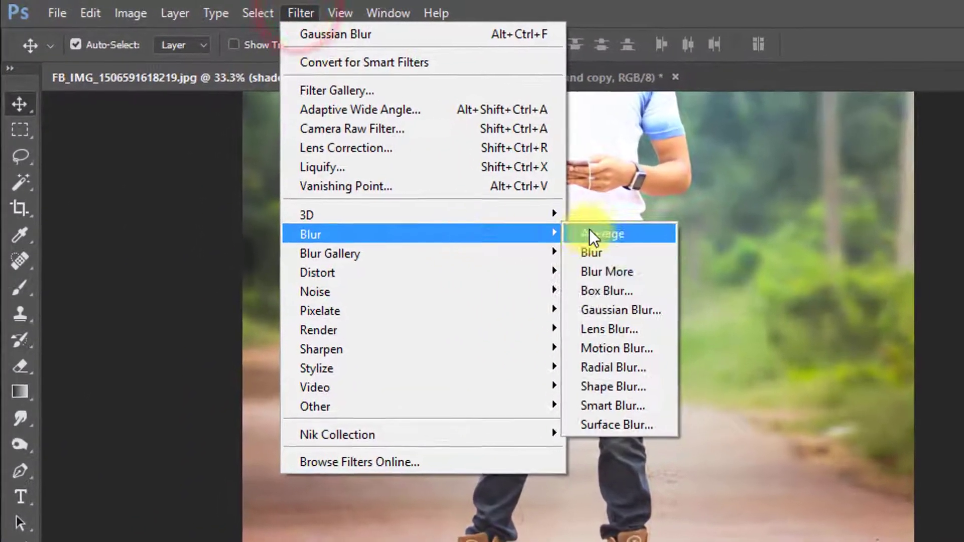
pyautogui.click(445, 223)
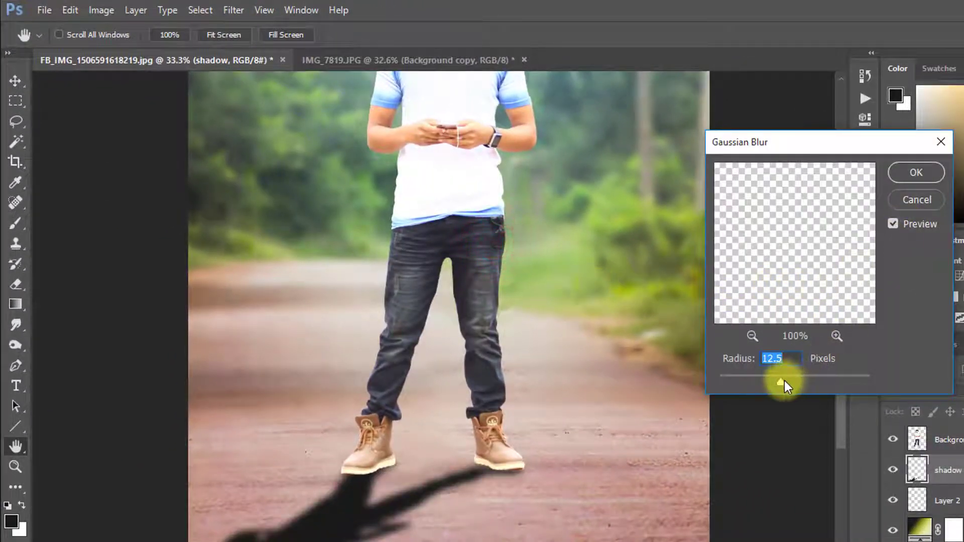
pyautogui.moveTo(778, 381); pyautogui.dragTo(777, 381)
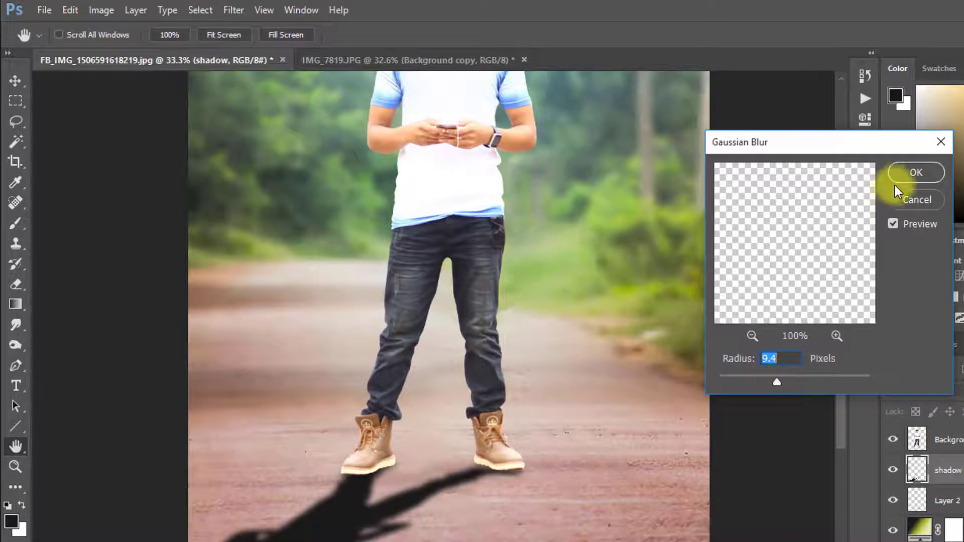
pyautogui.click(903, 173)
# Lower the shadow layer's opacity to 30%.
pyautogui.moveTo(962, 390); pyautogui.dragTo(940, 389)
pyautogui.moveTo(818, 305); pyautogui.dragTo(833, 303)
pyautogui.keyDown('alt'); pyautogui.click(173, 397); pyautogui.keyUp('alt')
pyautogui.moveTo(139, 397); pyautogui.dragTo(103, 394)
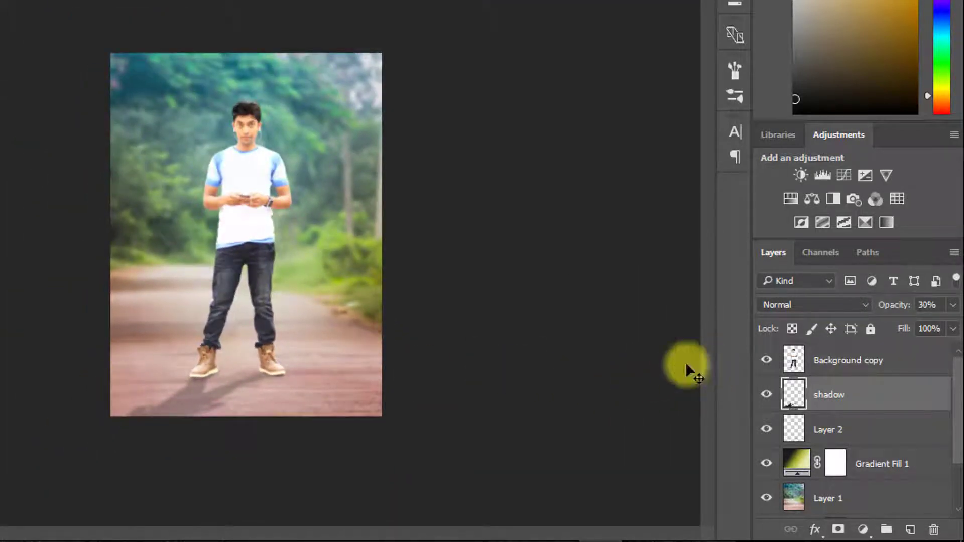
# With a size 40 brush, paint on the shadow layer where the cast shadow meets the image-right boot's heel.
pyautogui.scroll(4, 258, 391)
pyautogui.click(260, 402)
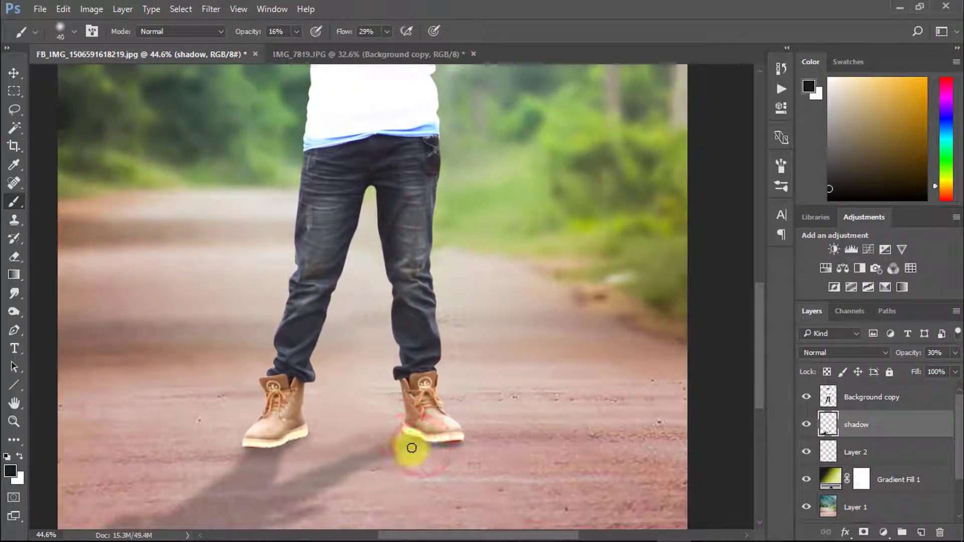
pyautogui.moveTo(416, 450)
pyautogui.mouseDown()
pyautogui.moveTo(331, 487)
pyautogui.moveTo(381, 458)
pyautogui.mouseUp()
# Enlarge the brush to 90 and soften the cast shadow on the ground beneath both boots.
pyautogui.press(']')
pyautogui.press(']')
pyautogui.press(']')
pyautogui.press(']')
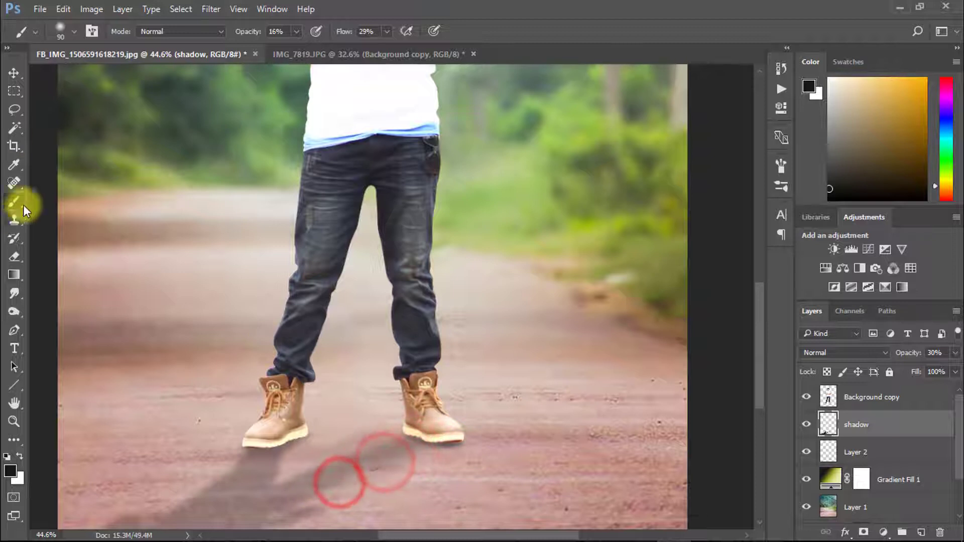
pyautogui.moveTo(364, 474)
pyautogui.mouseDown()
pyautogui.moveTo(333, 484)
pyautogui.moveTo(402, 443)
pyautogui.moveTo(430, 452)
pyautogui.moveTo(423, 446)
pyautogui.mouseUp()
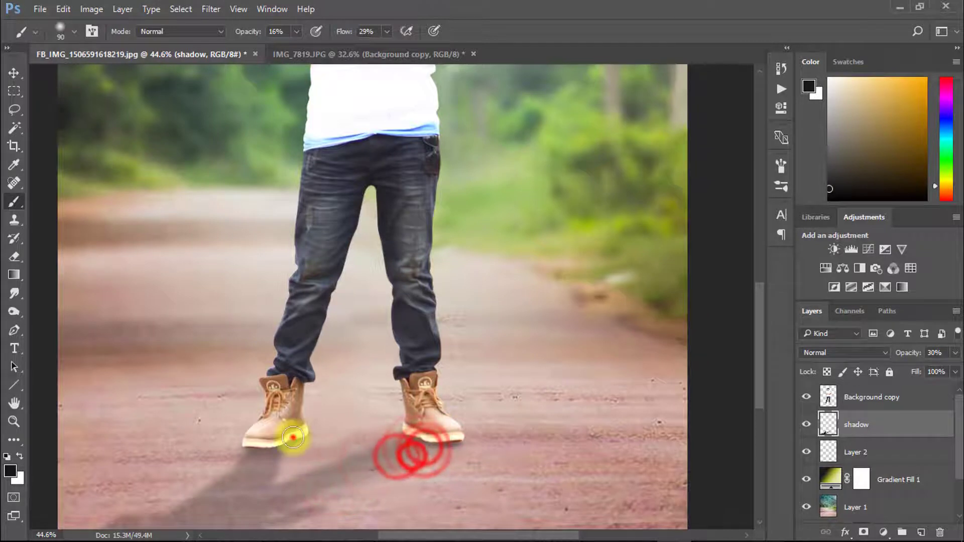
pyautogui.moveTo(292, 441)
pyautogui.mouseDown()
pyautogui.moveTo(281, 464)
pyautogui.moveTo(228, 466)
pyautogui.mouseUp()
pyautogui.click(229, 468)
pyautogui.moveTo(391, 456)
pyautogui.mouseDown()
pyautogui.moveTo(360, 475)
pyautogui.moveTo(431, 442)
pyautogui.mouseUp()
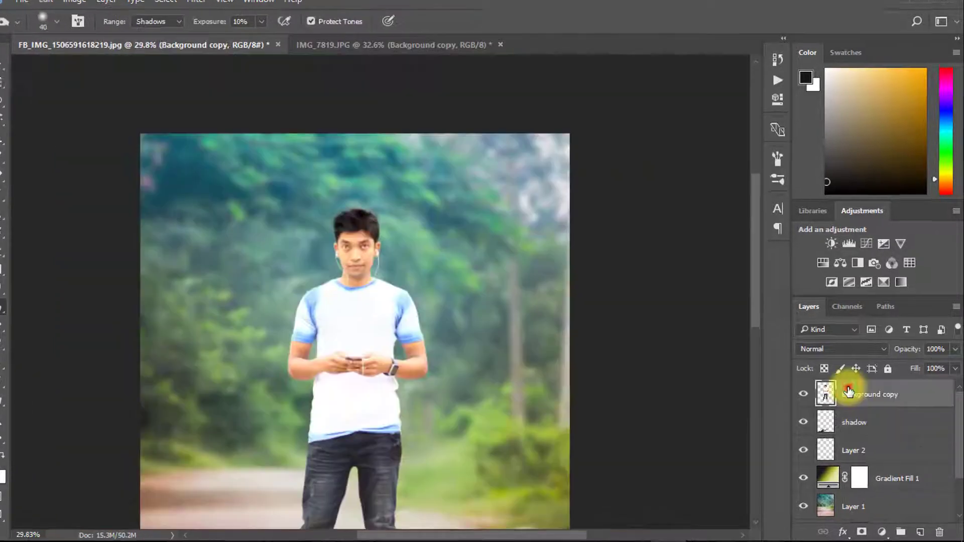
# Place the USE sparkle image from the project folder into the composite, directly above the shadow layer.
pyautogui.click(854, 394)
pyautogui.click(822, 403)
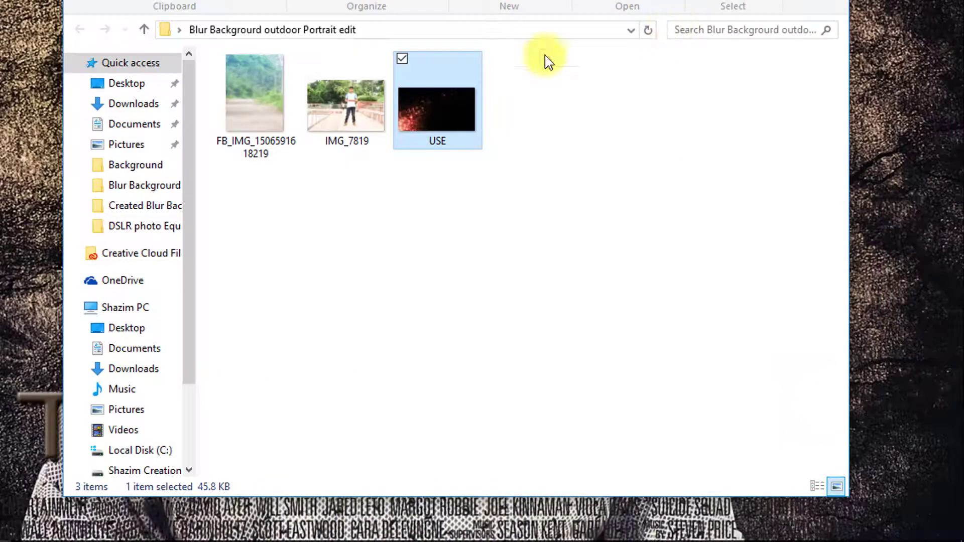
pyautogui.moveTo(439, 100); pyautogui.dragTo(412, 136)
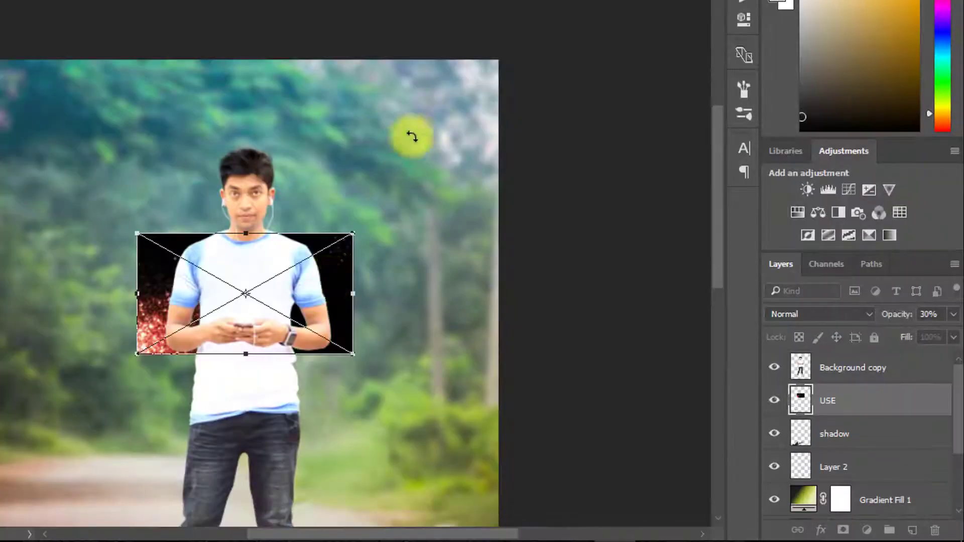
# Flip the USE image vertically and horizontally and move it to the upper-right part of the photo.
pyautogui.rightClick(325, 258)
pyautogui.click(387, 510)
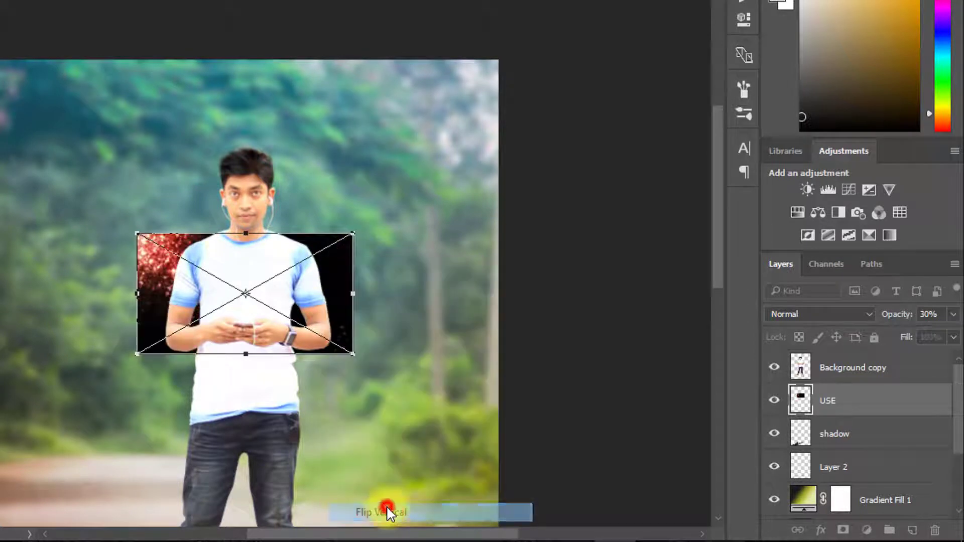
pyautogui.moveTo(225, 237); pyautogui.dragTo(387, 113)
pyautogui.rightClick(401, 128)
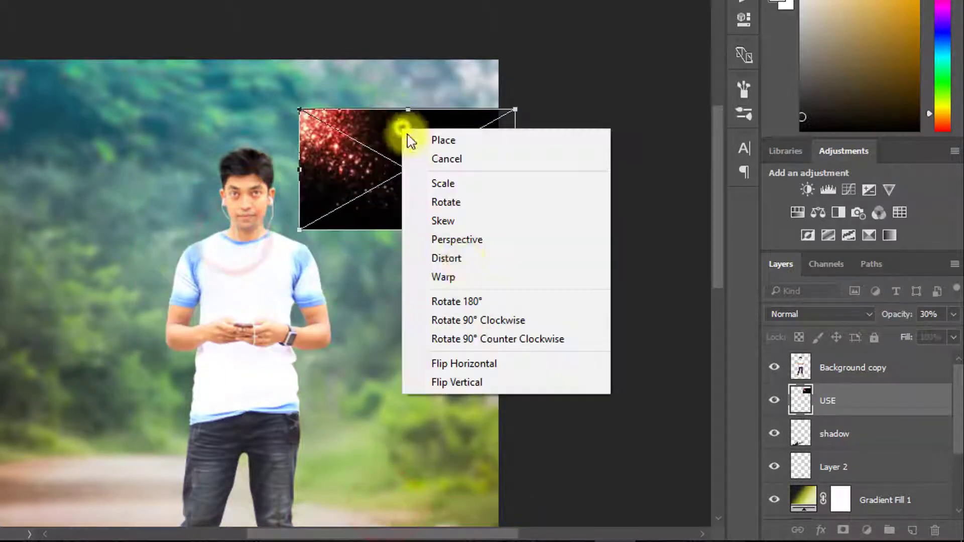
pyautogui.click(476, 365)
# Enlarge the USE image across the upper part of the photo and set its blend mode to Screen.
pyautogui.moveTo(431, 144); pyautogui.dragTo(427, 83)
pyautogui.moveTo(298, 182); pyautogui.dragTo(93, 282)
pyautogui.moveTo(430, 216); pyautogui.dragTo(432, 173)
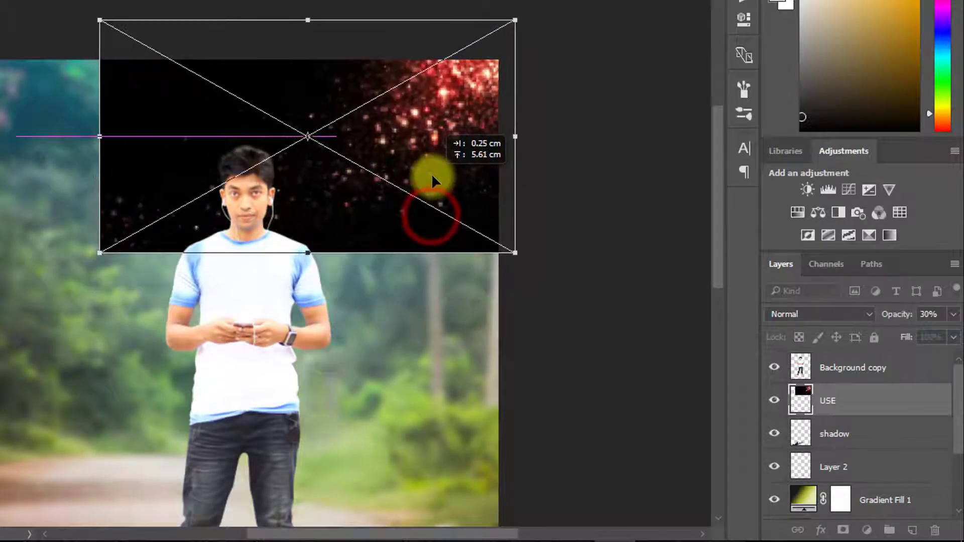
pyautogui.click(845, 312)
pyautogui.click(794, 93)
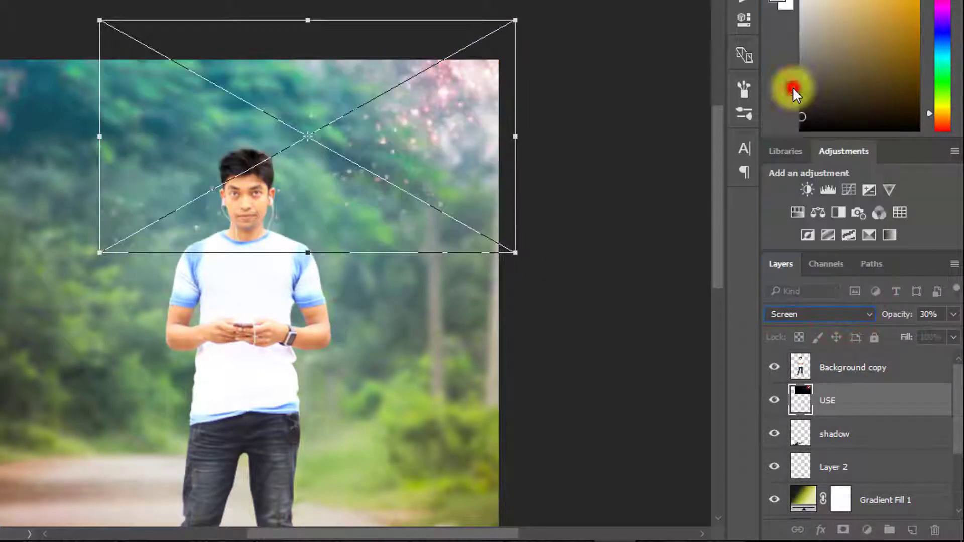
# Tilt and reposition the sparkles in the photo's upper-right area, commit the placement and raise the layer's opacity to 85%.
pyautogui.moveTo(512, 153); pyautogui.dragTo(508, 74)
pyautogui.moveTo(450, 86)
pyautogui.mouseDown()
pyautogui.moveTo(432, 87)
pyautogui.moveTo(466, 95)
pyautogui.mouseUp()
pyautogui.press('Return')
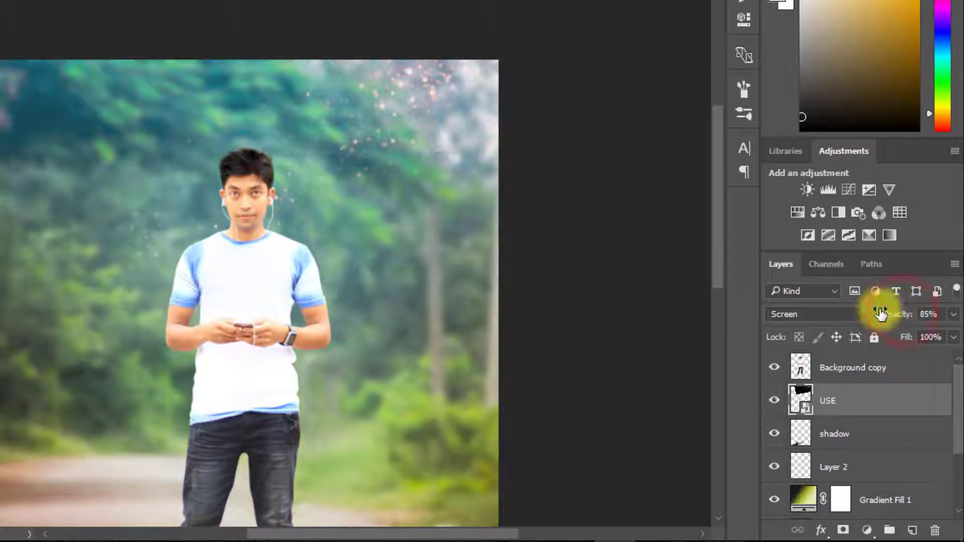
pyautogui.keyDown('alt'); pyautogui.click(334, 274); pyautogui.keyUp('alt')
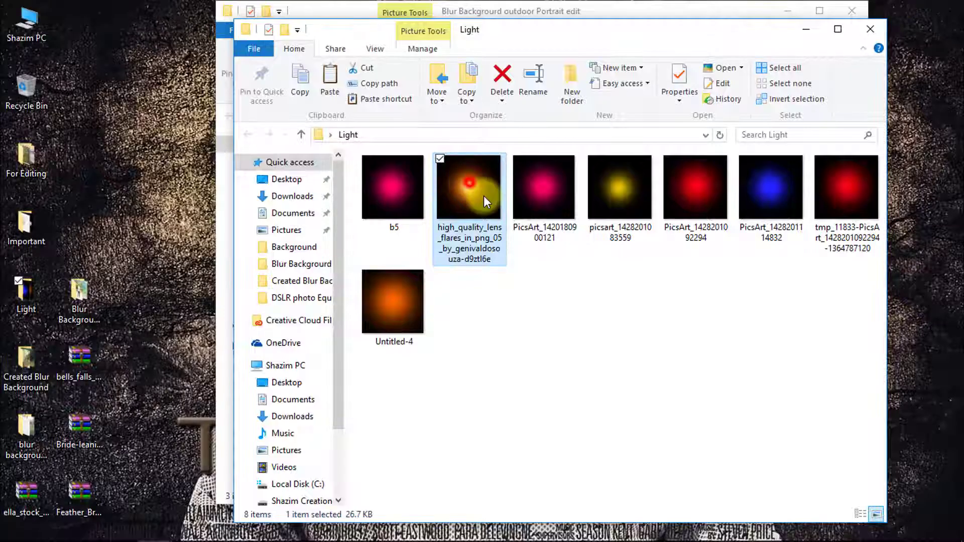
# Place the orange high_quality_lens_flares image from the Light folder over the photo's upper-right corner and set its blend mode to Screen.
pyautogui.moveTo(469, 183); pyautogui.dragTo(439, 208)
pyautogui.moveTo(355, 312); pyautogui.dragTo(616, 216)
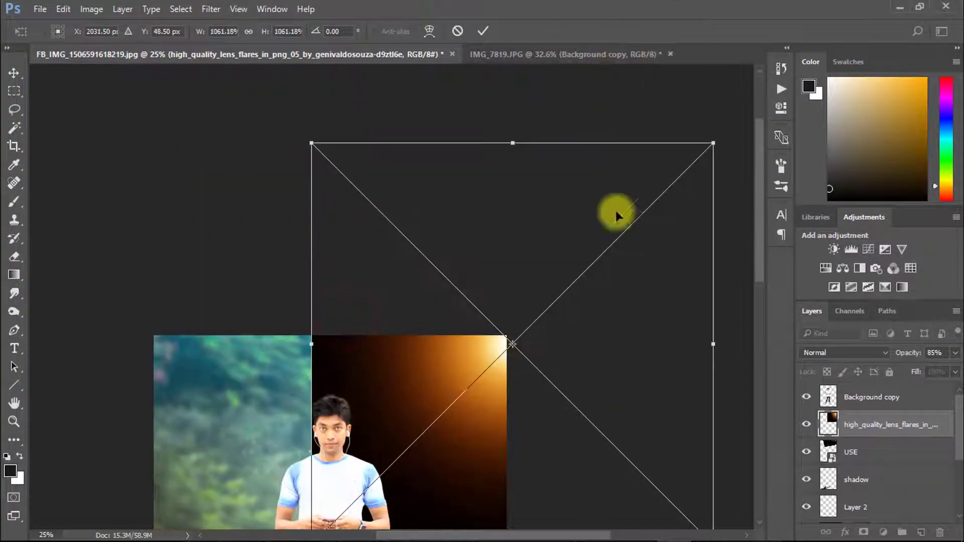
pyautogui.click(845, 352)
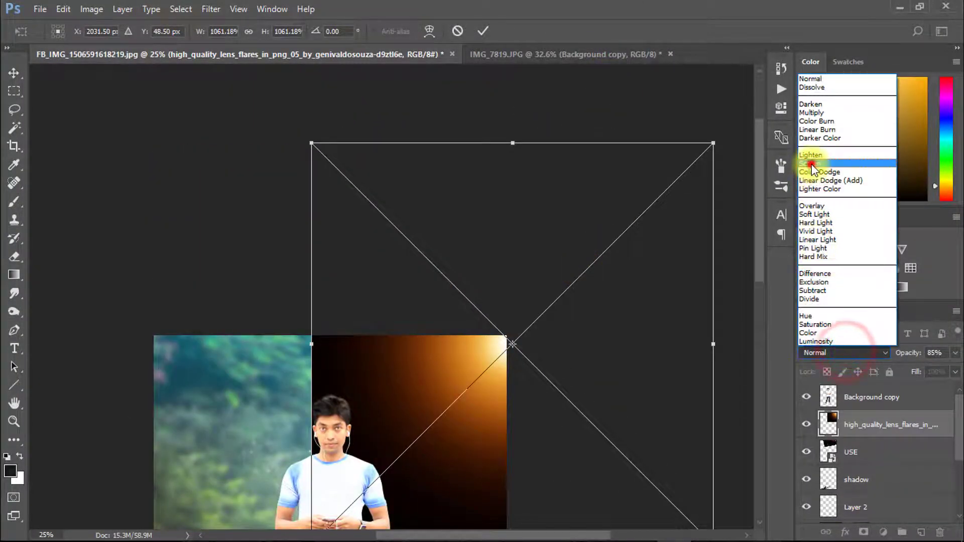
pyautogui.click(811, 163)
# Enlarge the lens flare to about 1113% around the photo's upper-right corner, commit the placement and set the layer's opacity to 80%.
pyautogui.keyDown('alt'); pyautogui.click(475, 410); pyautogui.keyUp('alt')
pyautogui.moveTo(378, 291)
pyautogui.mouseDown()
pyautogui.moveTo(351, 296)
pyautogui.moveTo(360, 291)
pyautogui.mouseUp()
pyautogui.keyDown('ctrl'); pyautogui.click(482, 235); pyautogui.keyUp('ctrl')
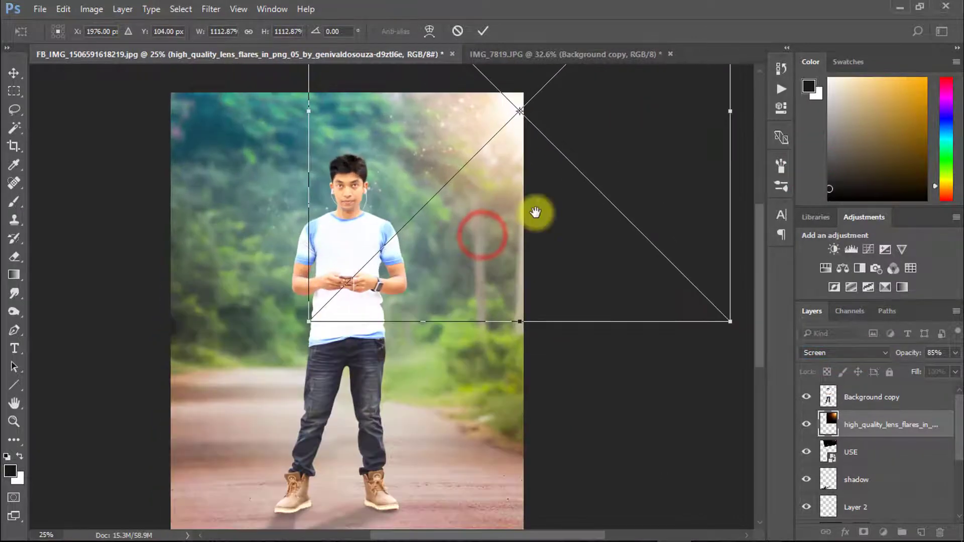
pyautogui.moveTo(904, 355); pyautogui.dragTo(902, 356)
pyautogui.press('Return')
pyautogui.press('o')
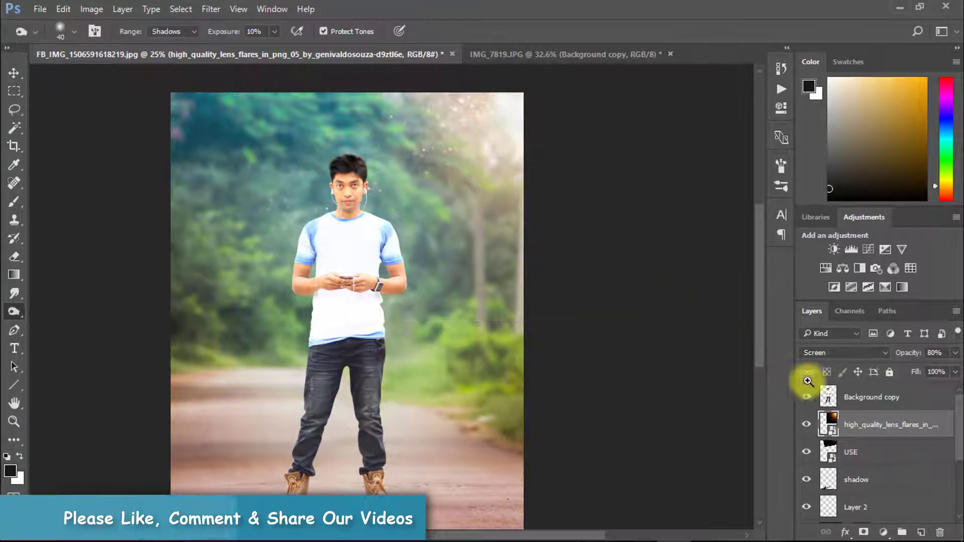
# Reposition the USE sparkle layer with a free transform so the sparkles sit in front of the upper-right glow, and commit it.
pyautogui.click(835, 452)
pyautogui.press('v')
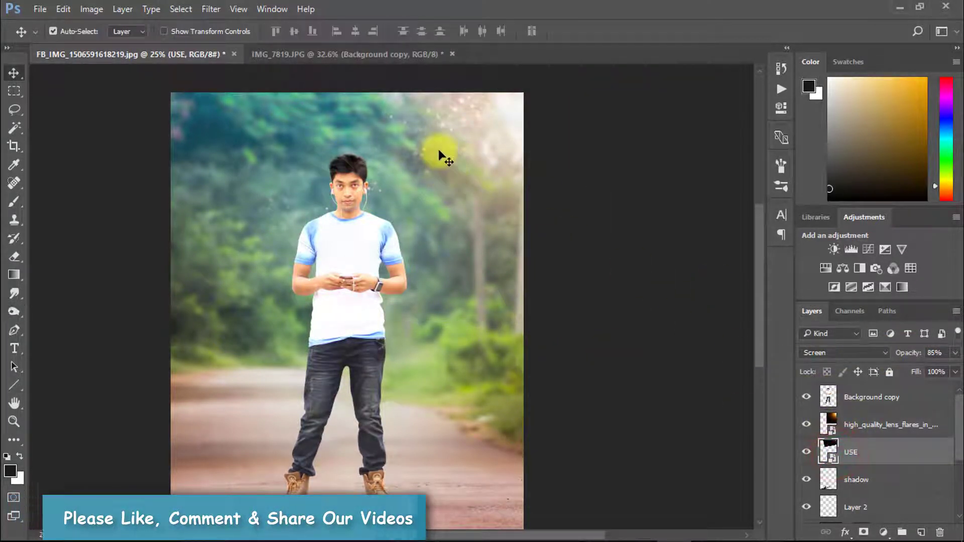
pyautogui.moveTo(442, 156); pyautogui.dragTo(441, 150)
pyautogui.click(854, 449)
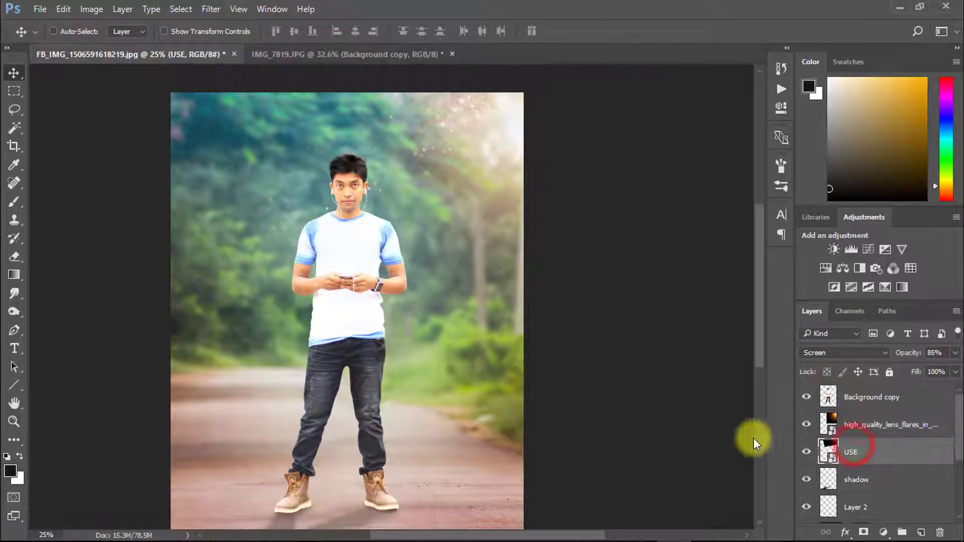
pyautogui.hotkey('ctrl', 't')
pyautogui.moveTo(552, 188); pyautogui.dragTo(512, 223)
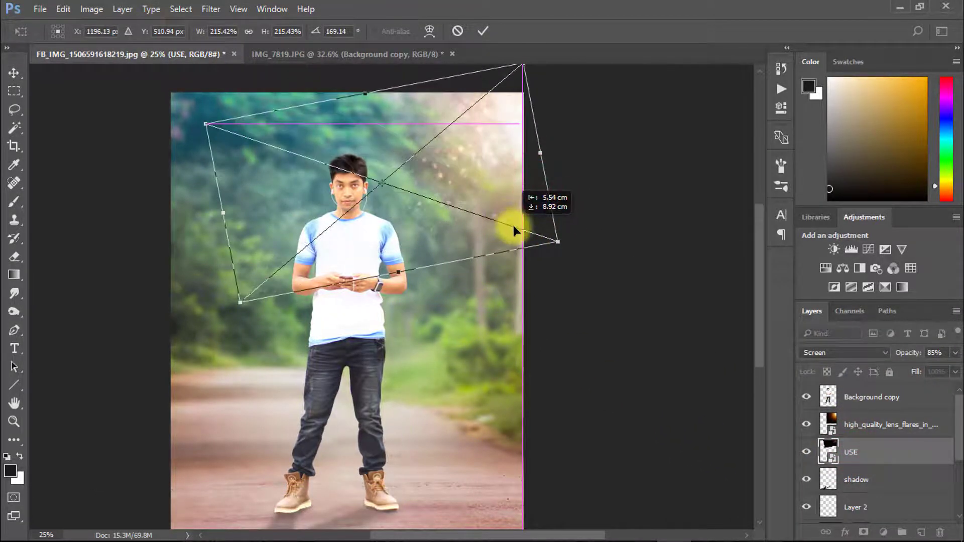
pyautogui.press('Return')
pyautogui.scroll(-1, 513, 232)
# Stamp all visible layers into a new layer above Background copy and open it in the Color Efex Pro 4 filter.
pyautogui.click(874, 391)
pyautogui.hotkey('ctrl', 'alt', 'shift', 'e')
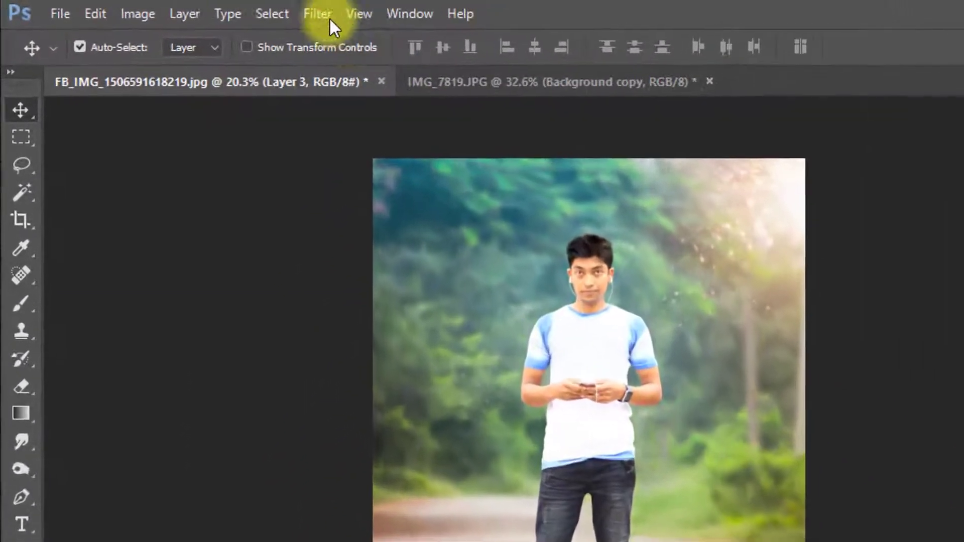
pyautogui.click(211, 9)
pyautogui.moveTo(534, 472)
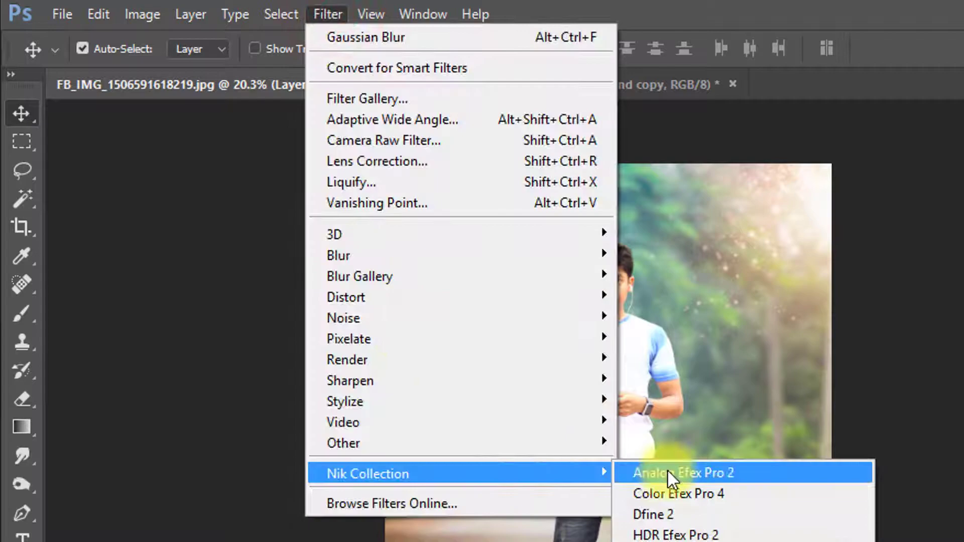
pyautogui.click(699, 489)
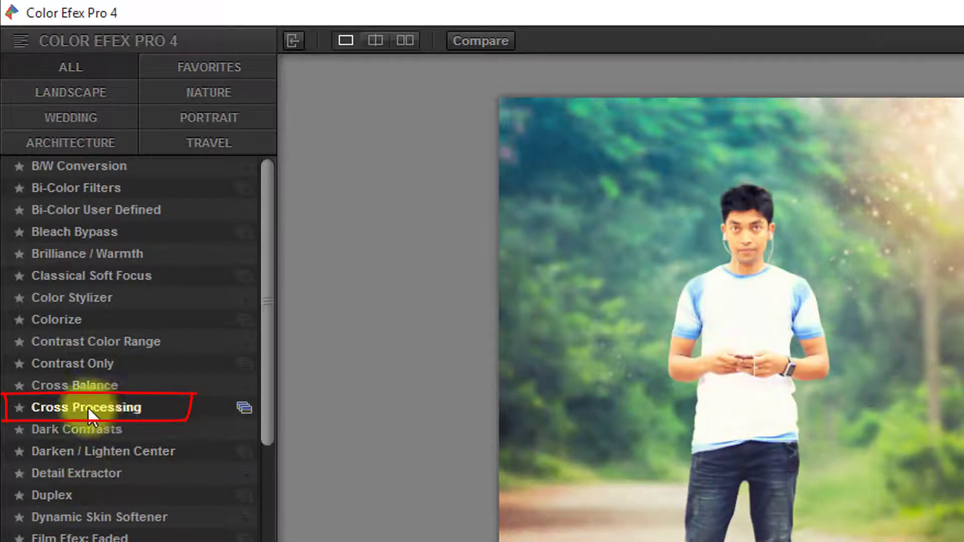
# Apply the Cross Processing filter with method B05 at reduced strength and set the resulting layer's opacity to 78%.
pyautogui.click(89, 408)
pyautogui.click(909, 108)
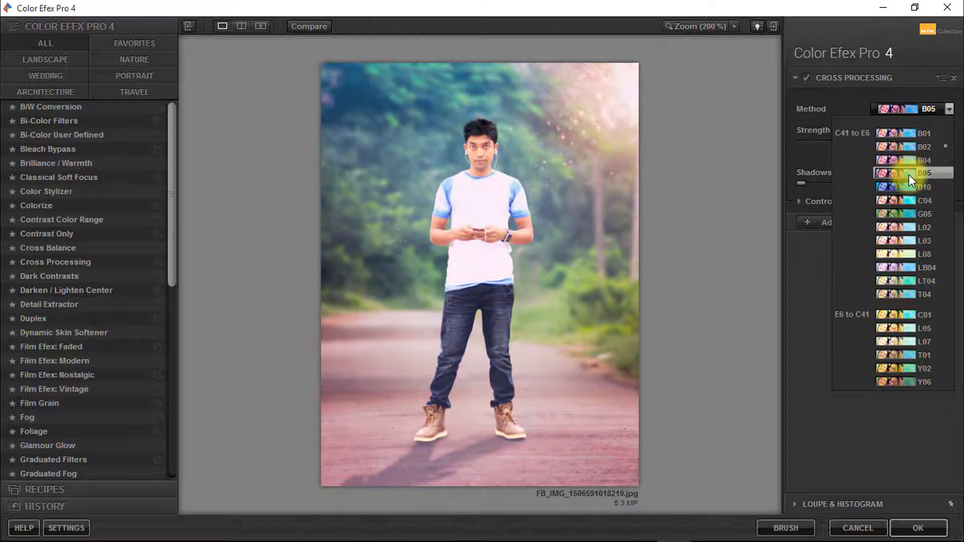
pyautogui.click(909, 171)
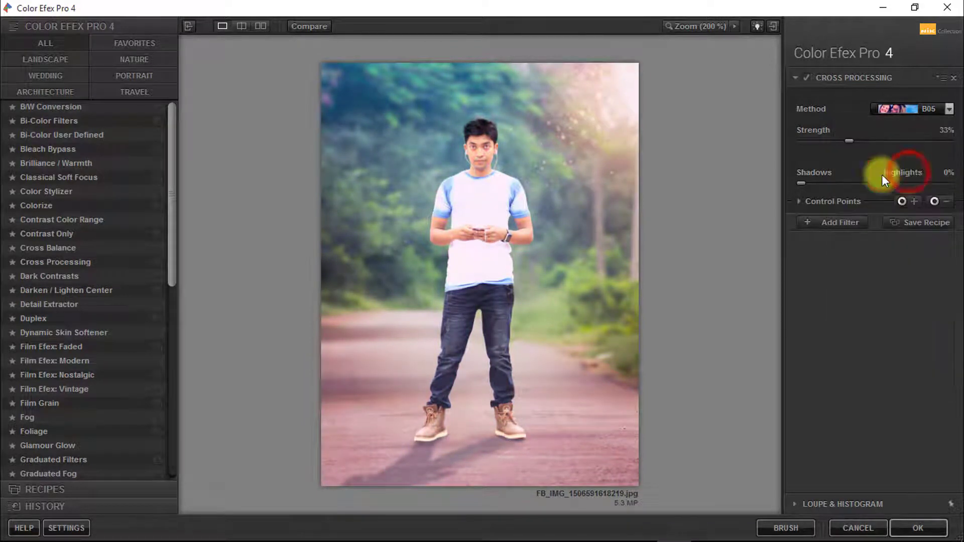
pyautogui.moveTo(842, 139); pyautogui.dragTo(833, 140)
pyautogui.click(911, 526)
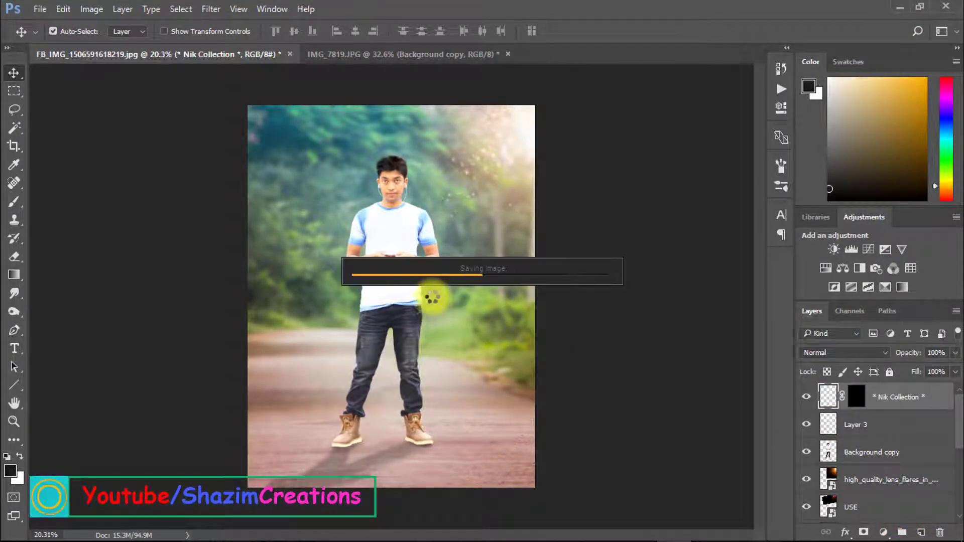
pyautogui.moveTo(379, 243); pyautogui.dragTo(402, 245)
pyautogui.moveTo(904, 354); pyautogui.dragTo(938, 354)
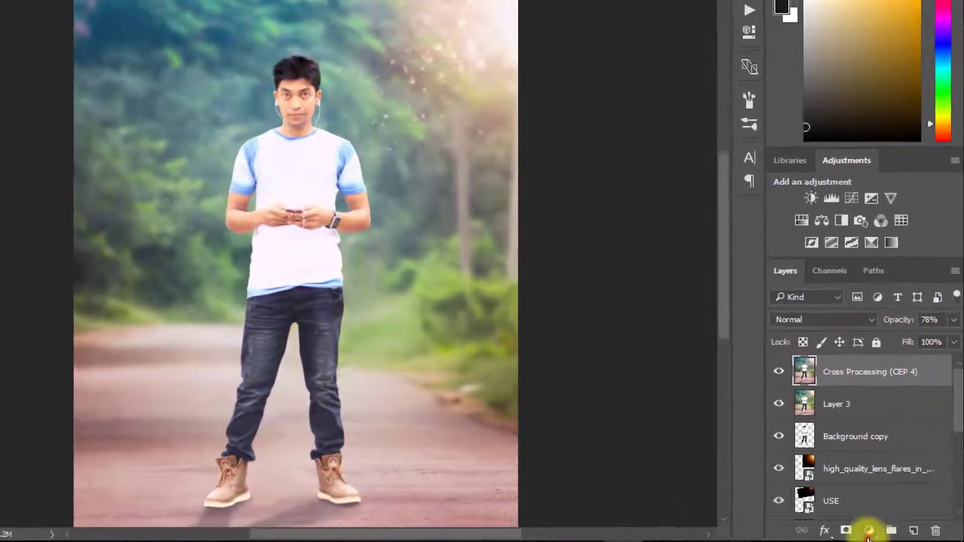
# Add a Color Lookup adjustment layer above the Cross Processing layer and try the FoggyNight.3DL and Moonlight.3DL looks.
pyautogui.click(884, 532)
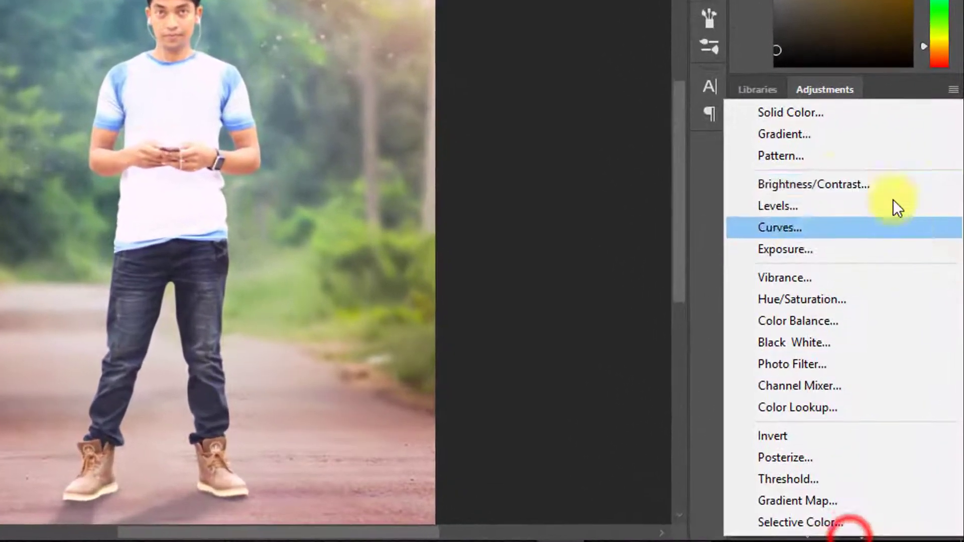
pyautogui.click(809, 403)
pyautogui.click(653, 62)
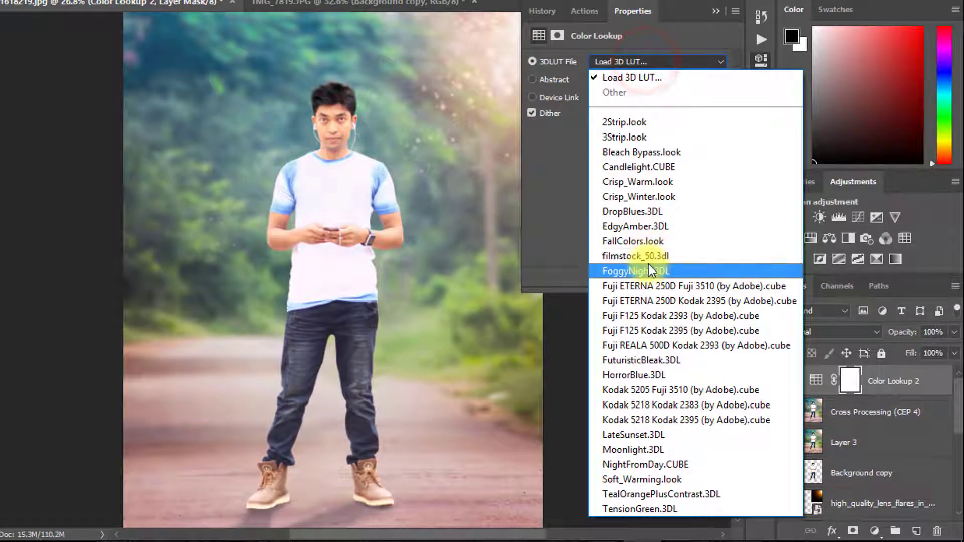
pyautogui.click(649, 265)
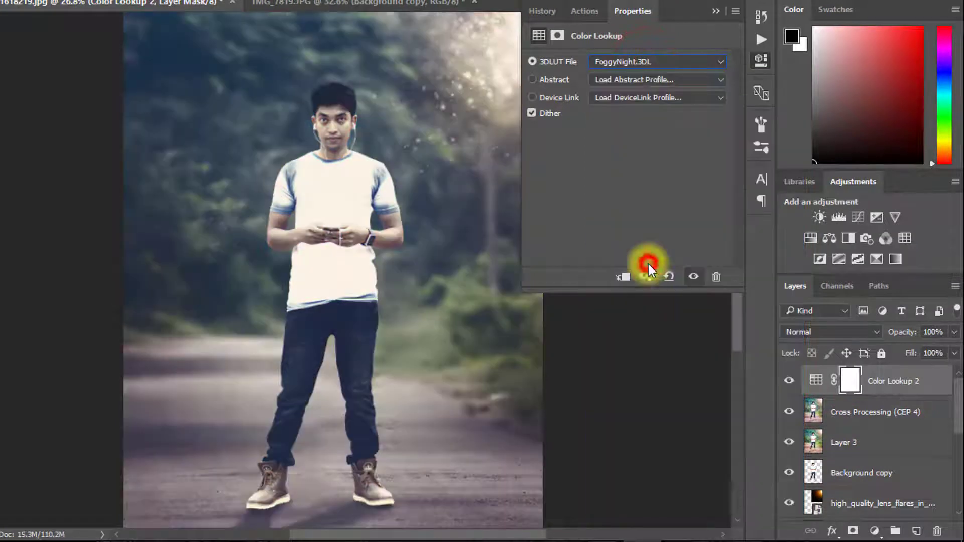
pyautogui.click(655, 62)
pyautogui.click(650, 450)
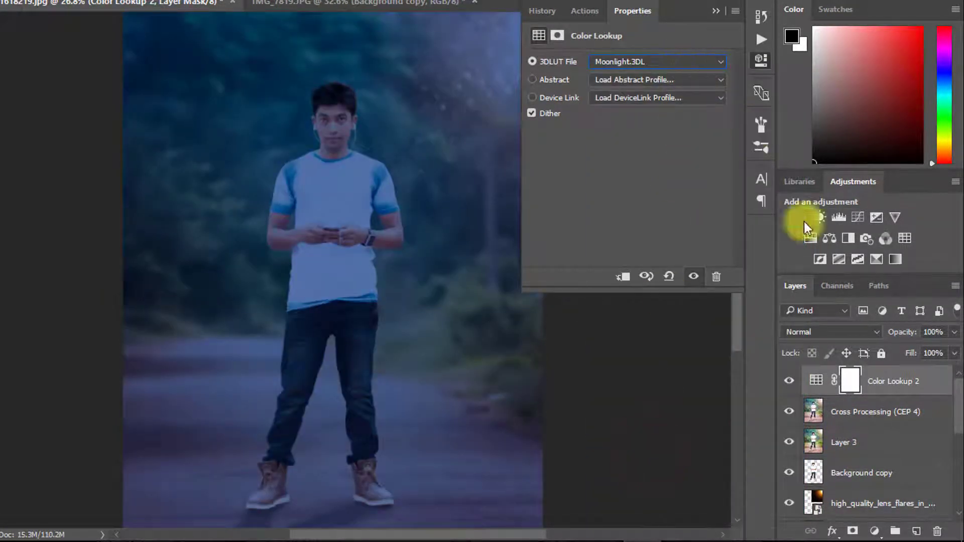
# Set the Color Lookup layer's opacity to 19% and change its 3D LUT to Fuji REALA 500D Kodak 2393.
pyautogui.moveTo(868, 333); pyautogui.dragTo(836, 332)
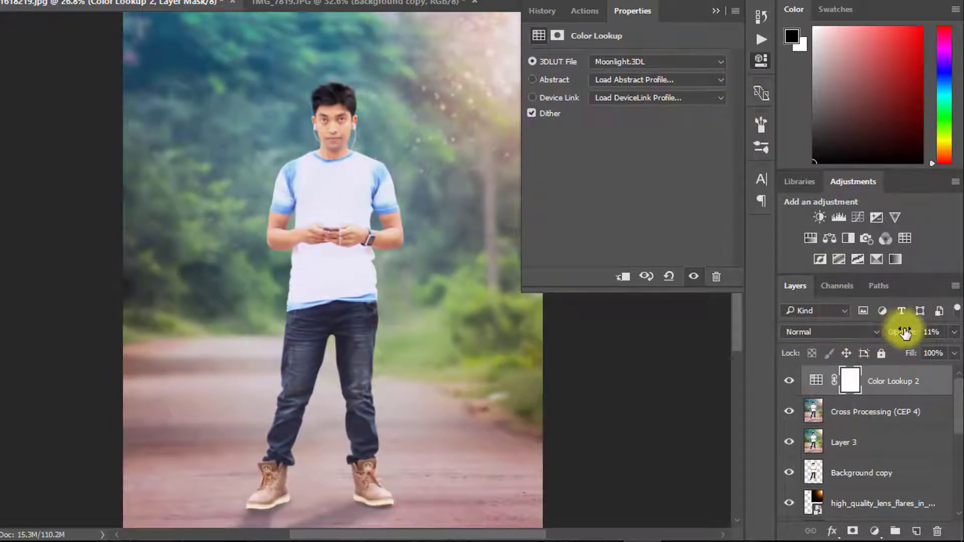
pyautogui.moveTo(902, 339); pyautogui.dragTo(906, 339)
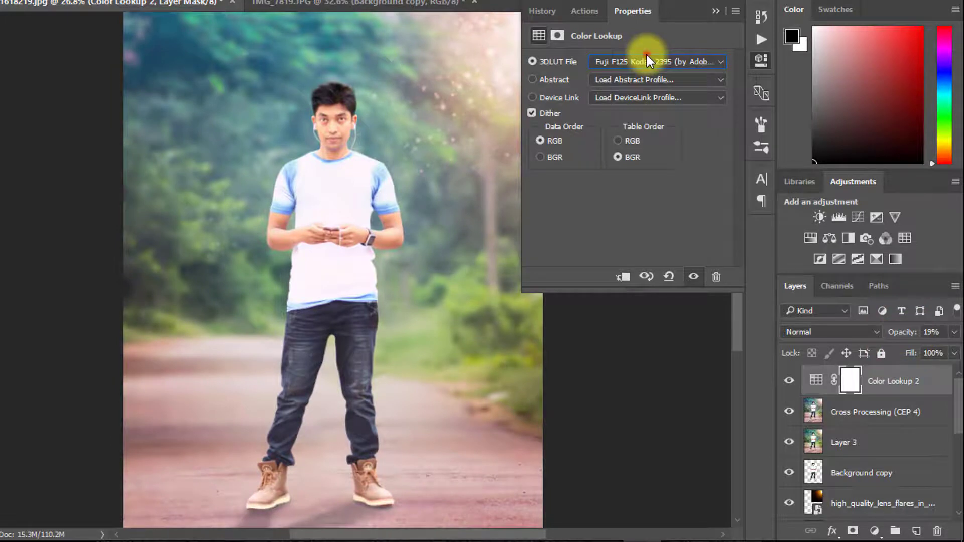
pyautogui.click(647, 56)
pyautogui.click(632, 346)
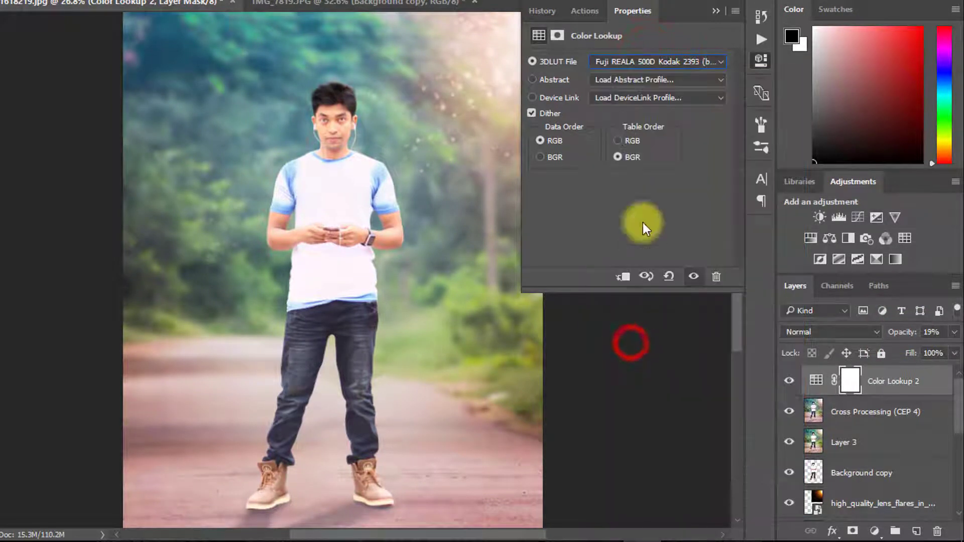
pyautogui.click(722, 13)
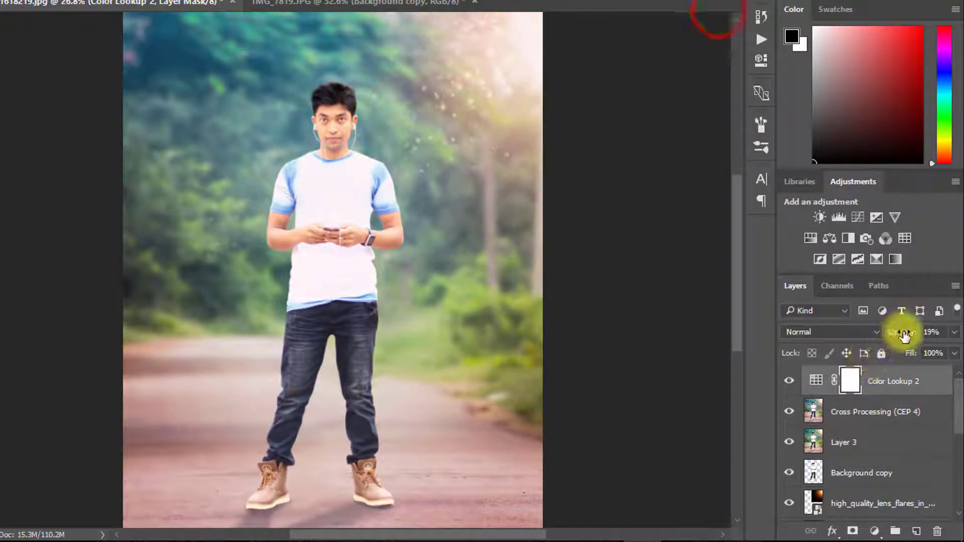
# Stamp the visible layers into a new layer and add a Gradient Fill above it using the dark-red-to-olive-green preset.
pyautogui.keyDown('alt'); pyautogui.click(388, 207); pyautogui.keyUp('alt')
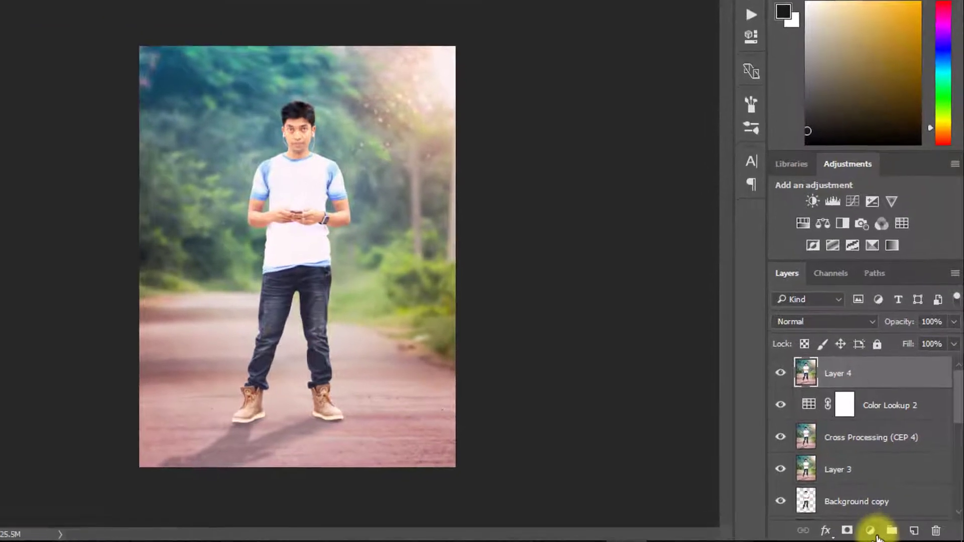
pyautogui.click(874, 531)
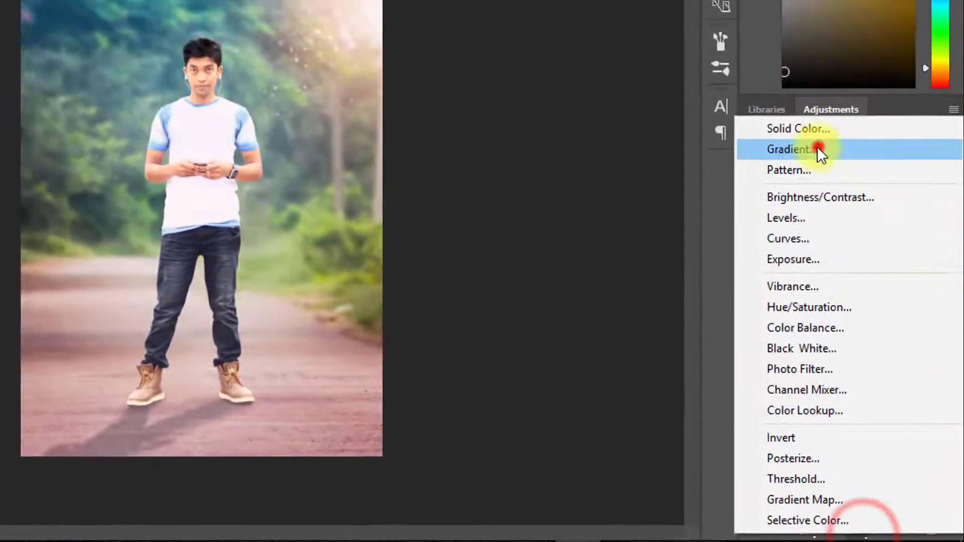
pyautogui.click(818, 149)
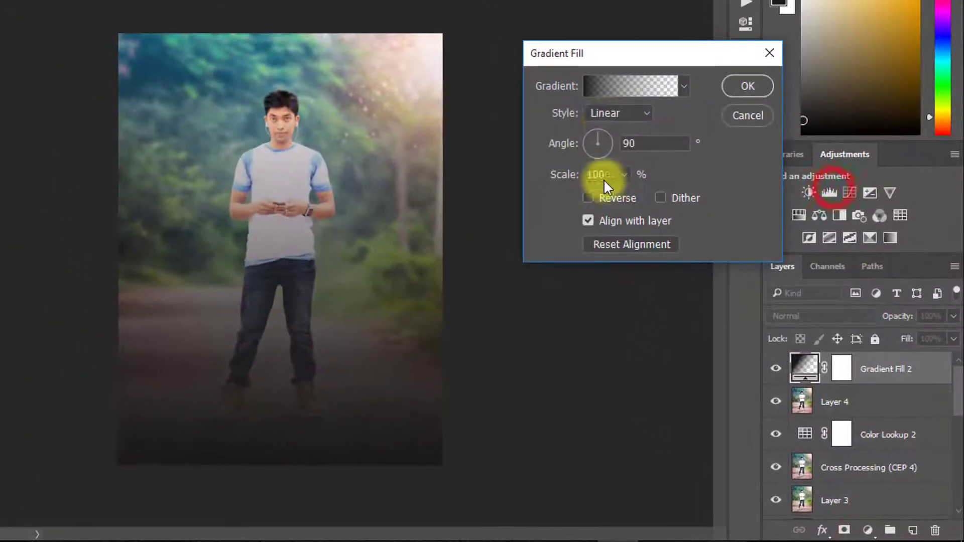
pyautogui.click(679, 79)
pyautogui.click(716, 149)
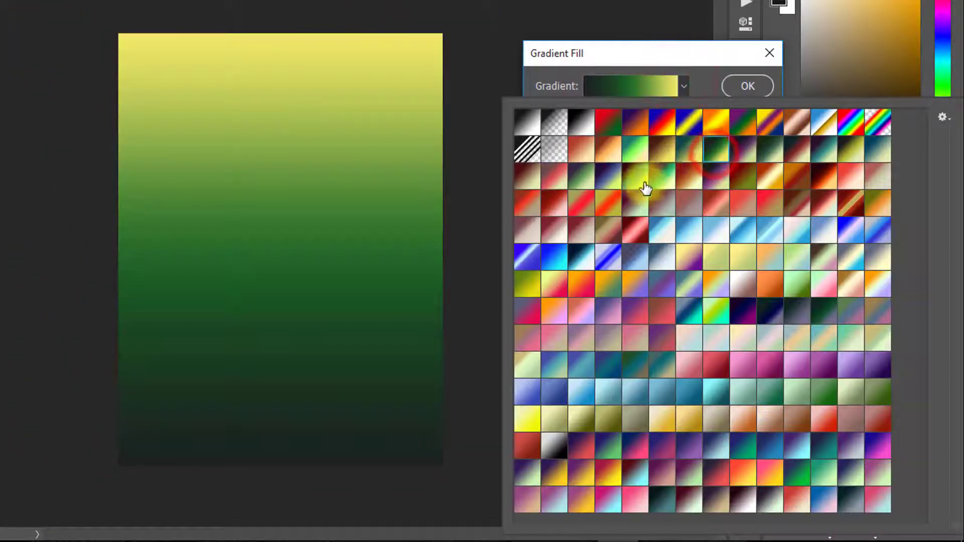
pyautogui.click(754, 190)
pyautogui.click(741, 89)
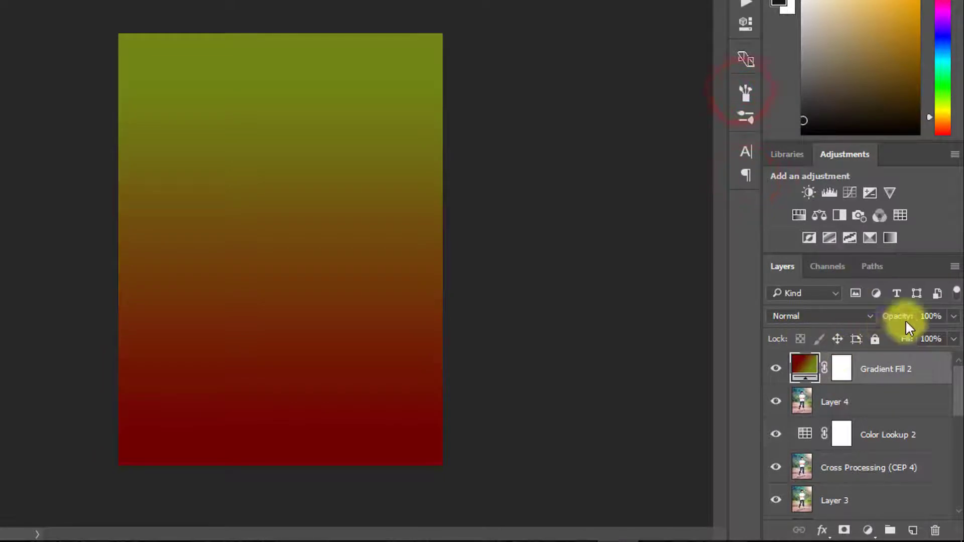
# Set the Gradient Fill layer's blend mode to Soft Light and its opacity to about 43%.
pyautogui.click(854, 315)
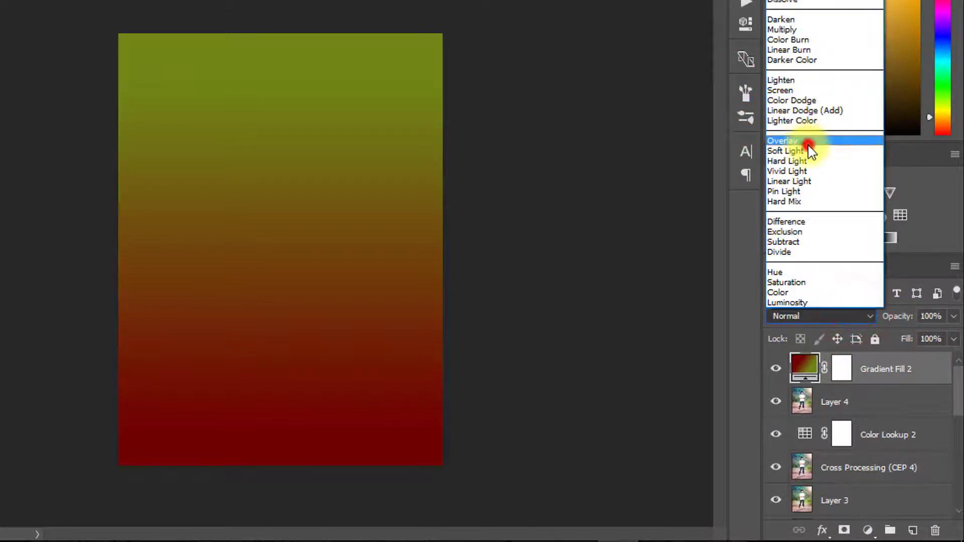
pyautogui.click(811, 141)
pyautogui.click(819, 316)
pyautogui.click(793, 153)
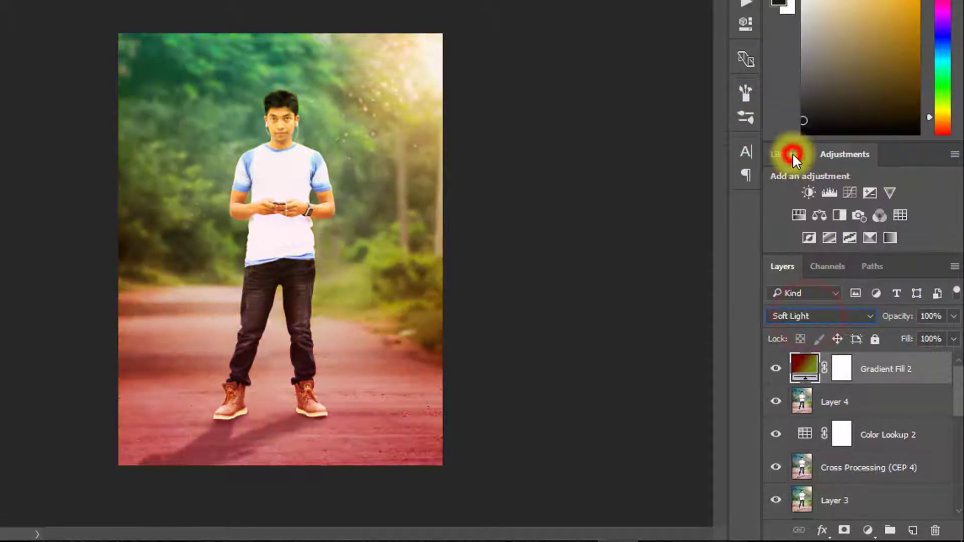
pyautogui.moveTo(897, 317); pyautogui.dragTo(855, 314)
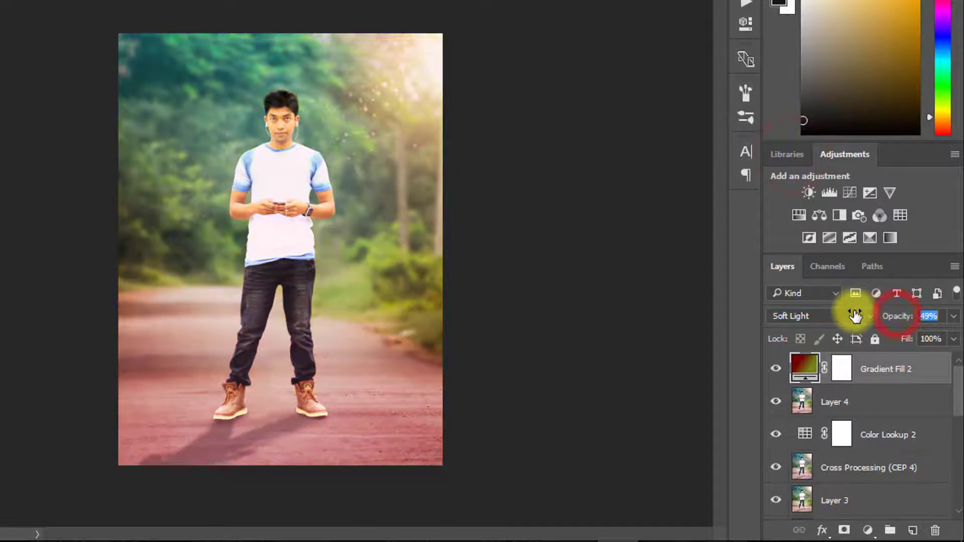
# Change the fill layer's gradient to the Vintage5 preset and set the layer's opacity to 25%.
pyautogui.doubleClick(804, 367)
pyautogui.click(628, 96)
pyautogui.click(600, 130)
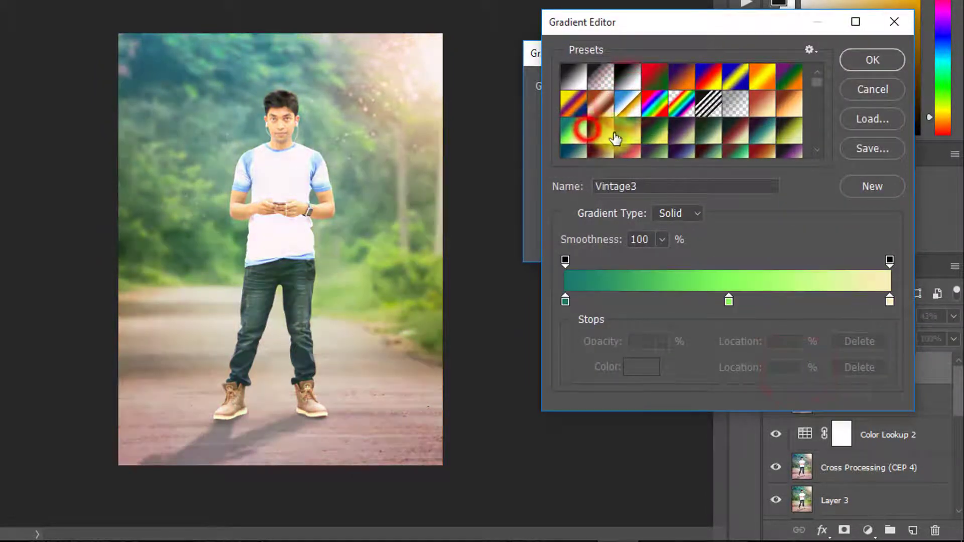
pyautogui.click(628, 131)
pyautogui.click(358, 164)
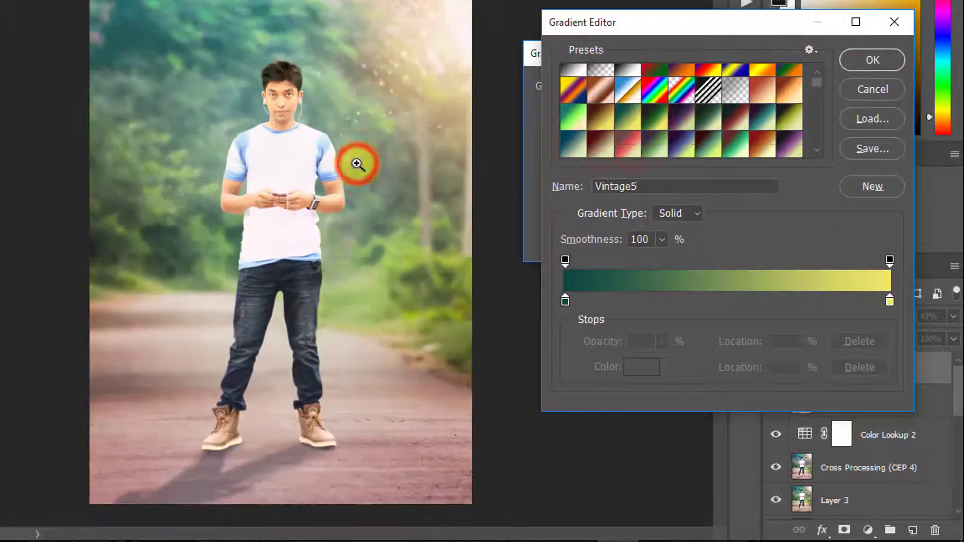
pyautogui.click(643, 133)
pyautogui.click(633, 129)
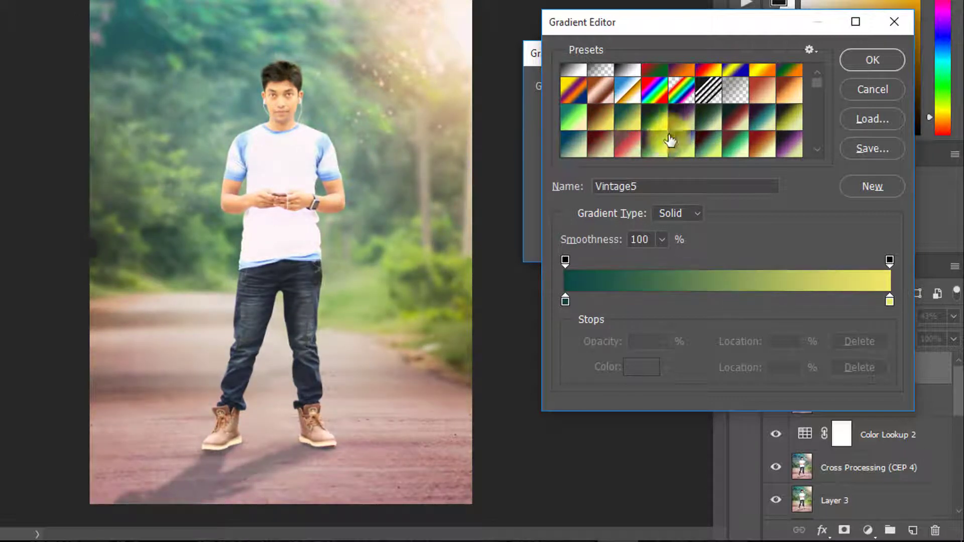
pyautogui.click(871, 60)
pyautogui.click(742, 85)
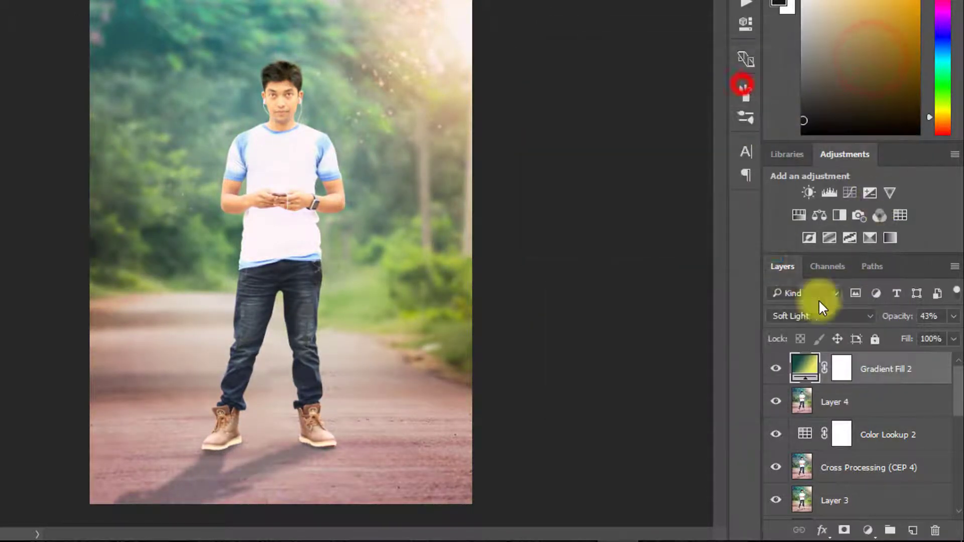
pyautogui.moveTo(878, 316); pyautogui.dragTo(872, 314)
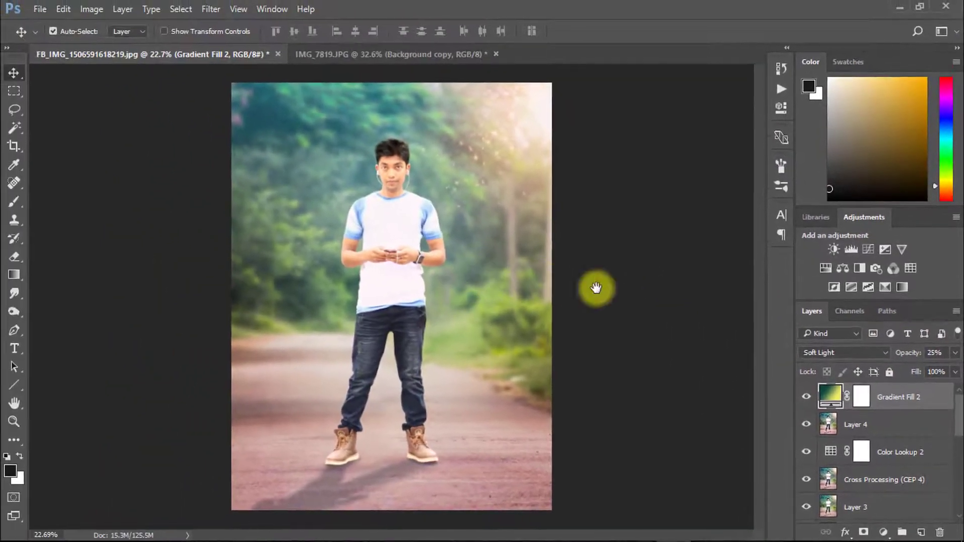
# Stamp the visible layers into a new layer and add a Camera Raw graduated filter from the image's bottom edge up to the man's chest.
pyautogui.moveTo(526, 237); pyautogui.dragTo(509, 247)
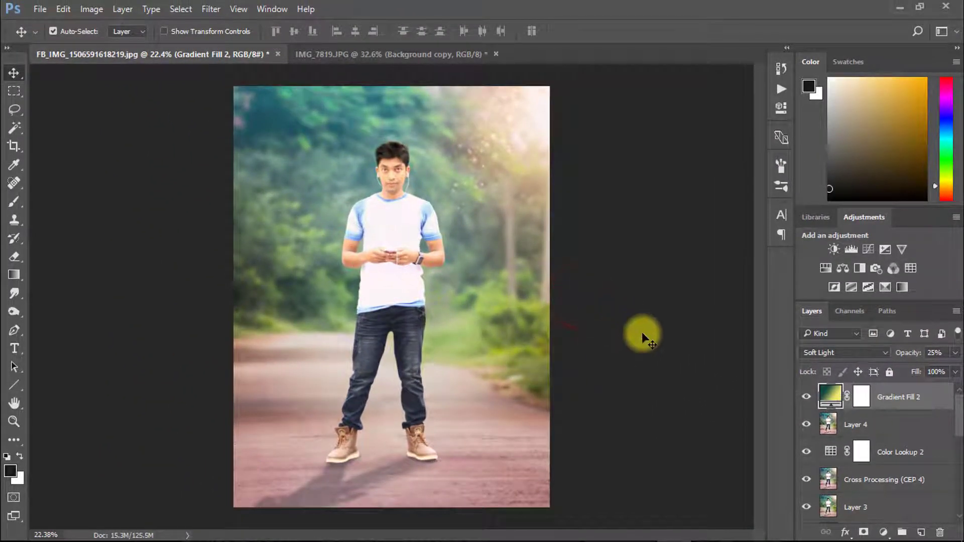
pyautogui.hotkey('ctrl', 'shift', 'alt', 'e')
pyautogui.click(210, 9)
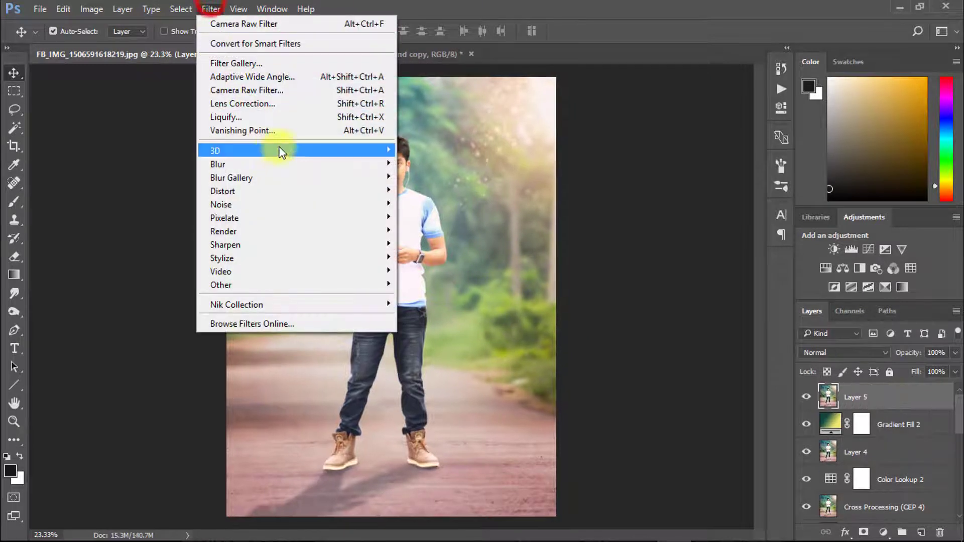
pyautogui.click(258, 86)
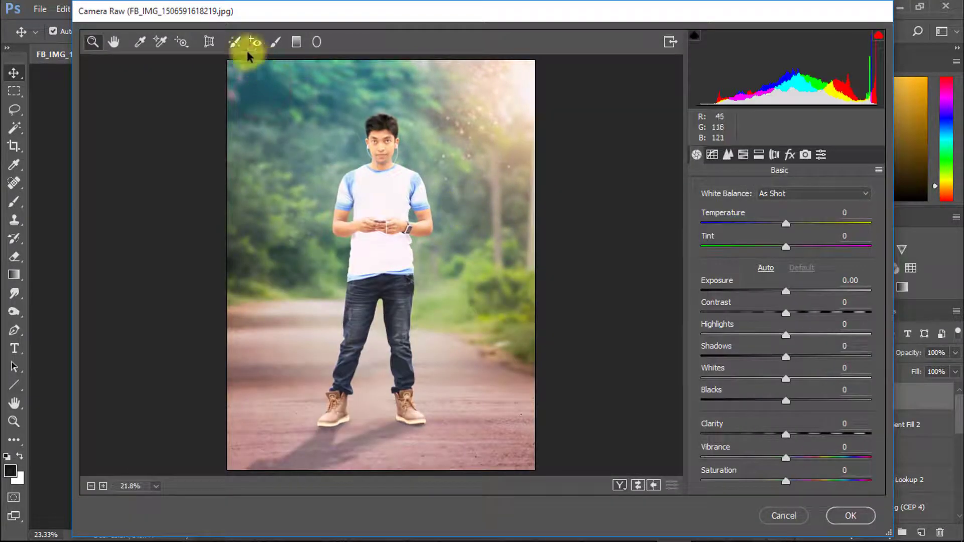
pyautogui.click(297, 42)
pyautogui.moveTo(358, 471); pyautogui.dragTo(356, 183)
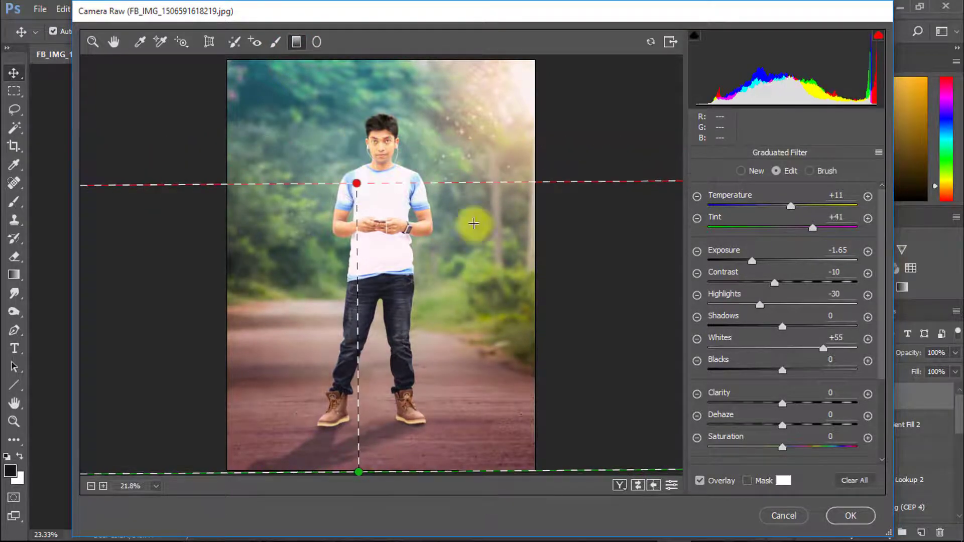
# Set the graduated filter's exposure to +0.10, contrast to -27 and shadows to -30, and apply the Camera Raw adjustments.
pyautogui.moveTo(757, 263); pyautogui.dragTo(784, 278)
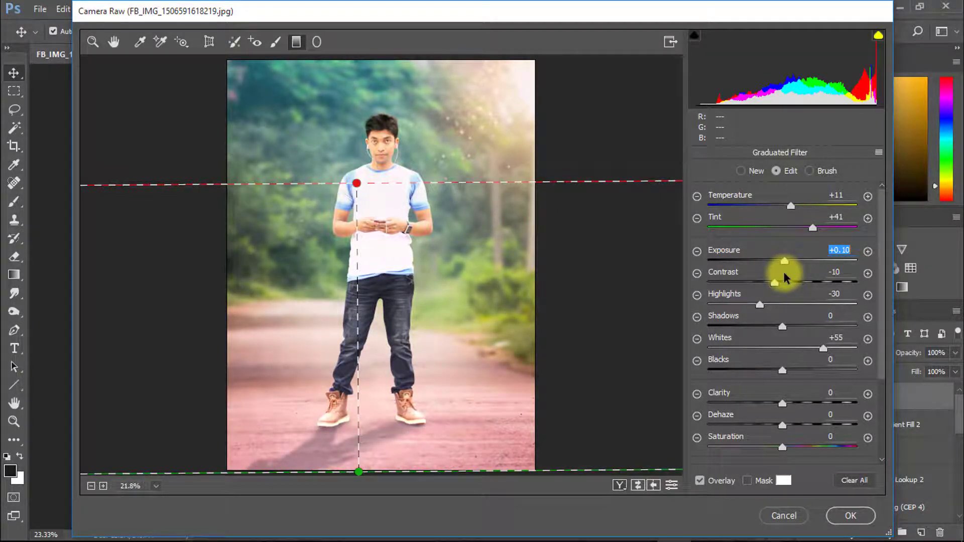
pyautogui.moveTo(786, 278); pyautogui.dragTo(786, 278)
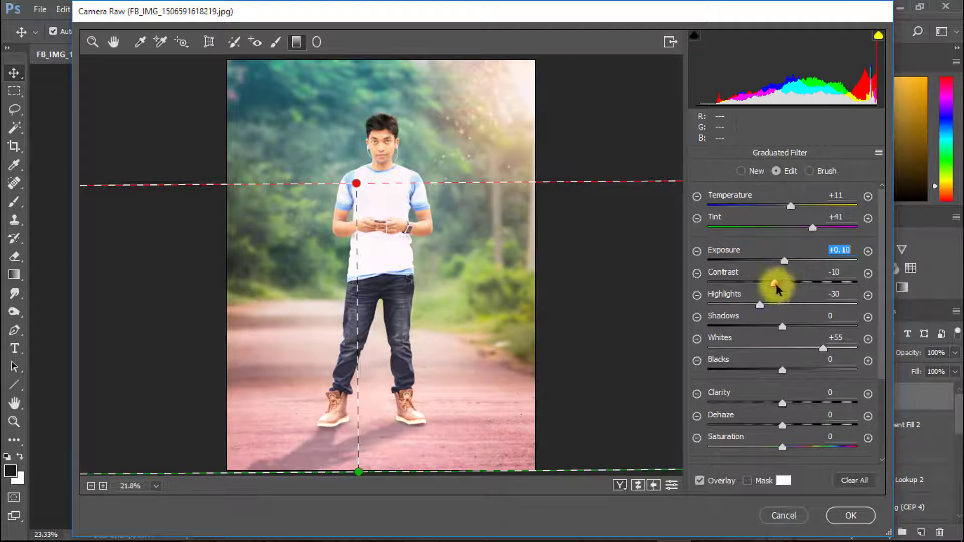
pyautogui.moveTo(819, 285); pyautogui.dragTo(787, 288)
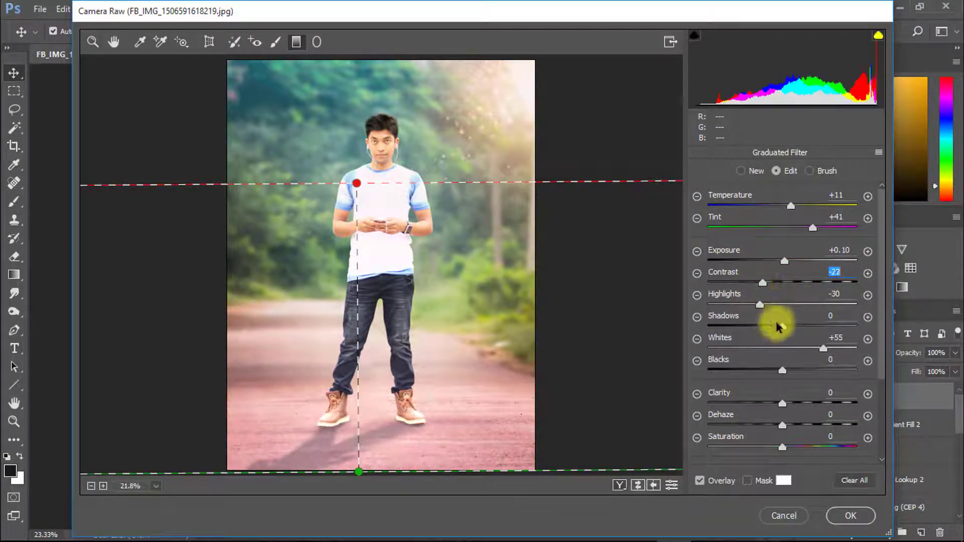
pyautogui.moveTo(781, 325); pyautogui.dragTo(758, 332)
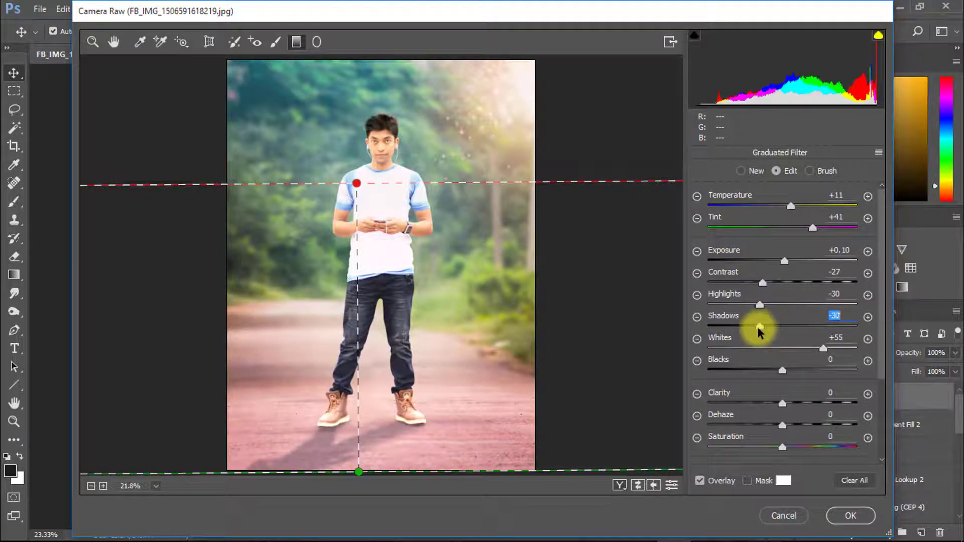
pyautogui.click(849, 517)
# Place the "shazim creations logo" image file into the composite and position it in the photo's upper-left corner.
pyautogui.keyDown('alt'); pyautogui.click(447, 353); pyautogui.keyUp('alt')
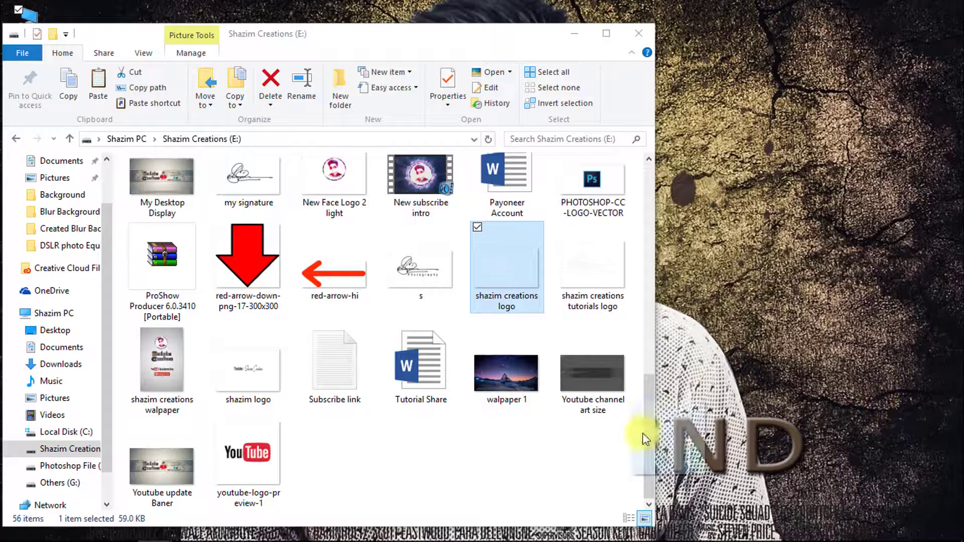
pyautogui.click(676, 525)
pyautogui.moveTo(469, 328); pyautogui.dragTo(319, 146)
pyautogui.press('Return')
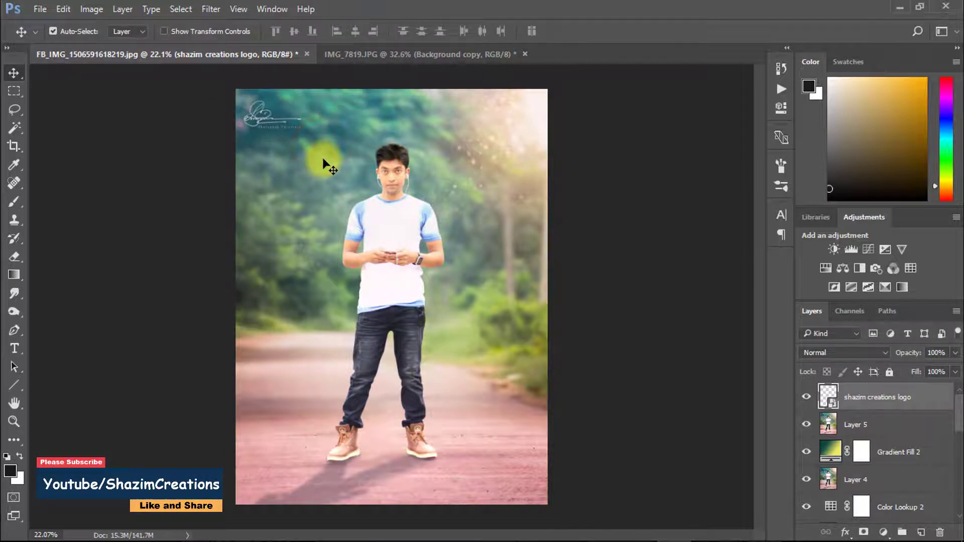
pyautogui.keyDown('ctrl'); pyautogui.click(246, 105); pyautogui.keyUp('ctrl')
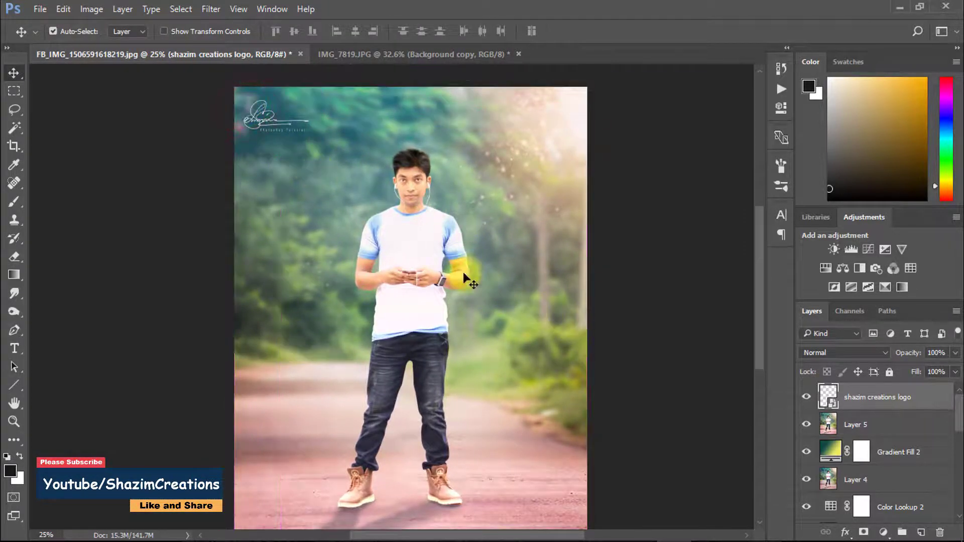
pyautogui.keyDown('alt'); pyautogui.click(431, 259); pyautogui.keyUp('alt')
# Stamp the visible layers into a new layer and resize the image to 4000 pixels wide with proportions linked.
pyautogui.hotkey('ctrl', 'alt', 'shift', 'e')
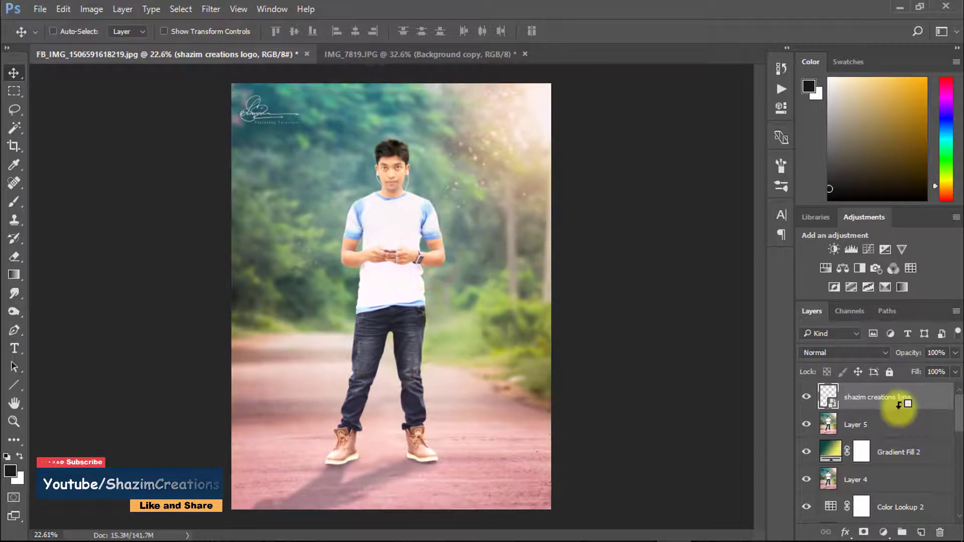
pyautogui.click(92, 10)
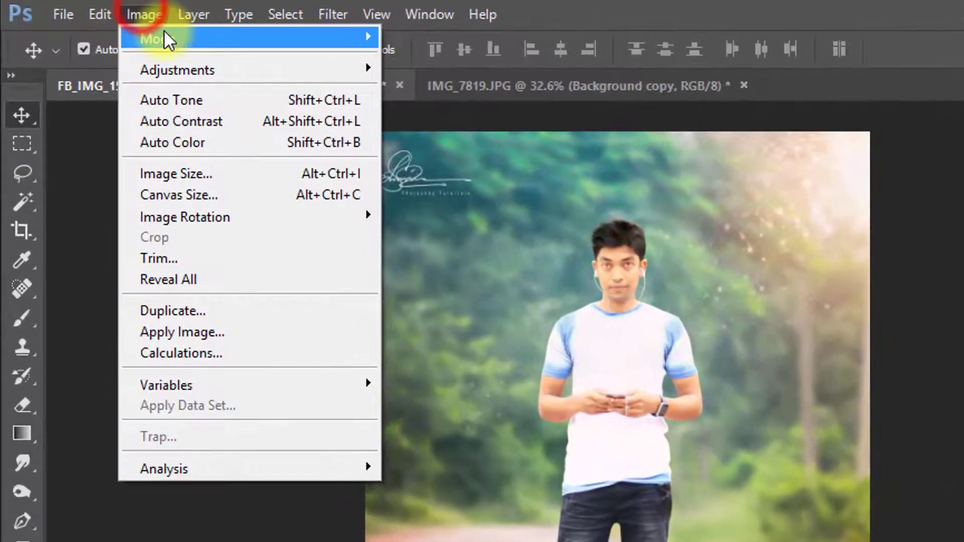
pyautogui.moveTo(104, 23)
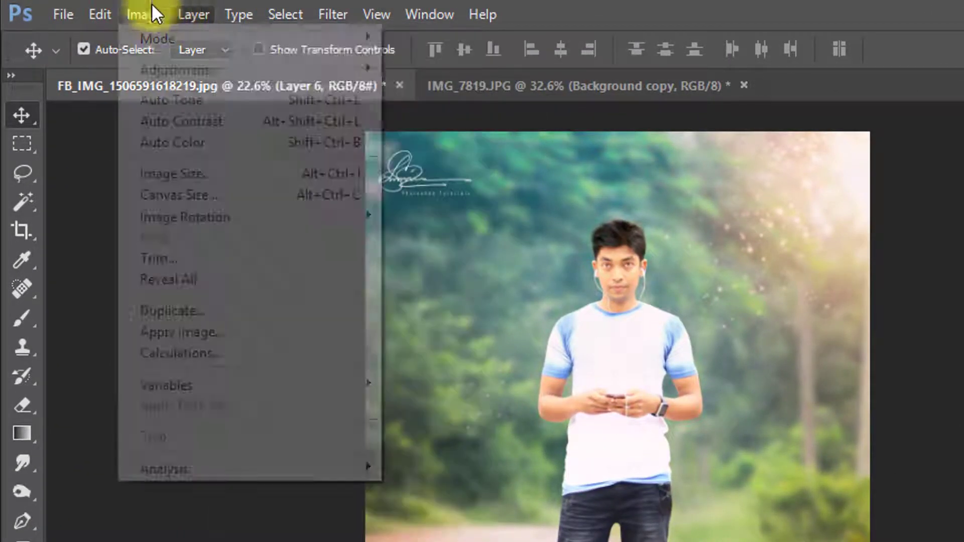
pyautogui.click(183, 174)
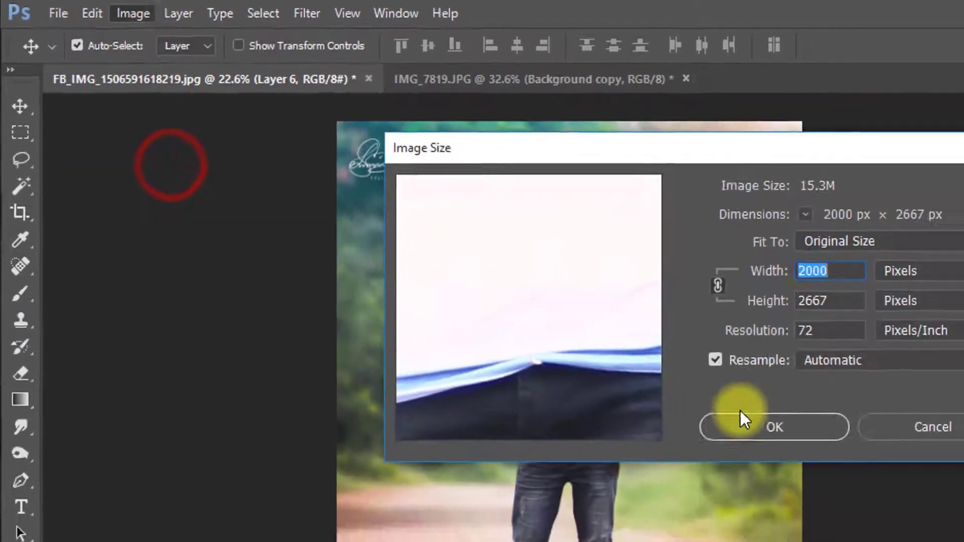
pyautogui.write('4000')
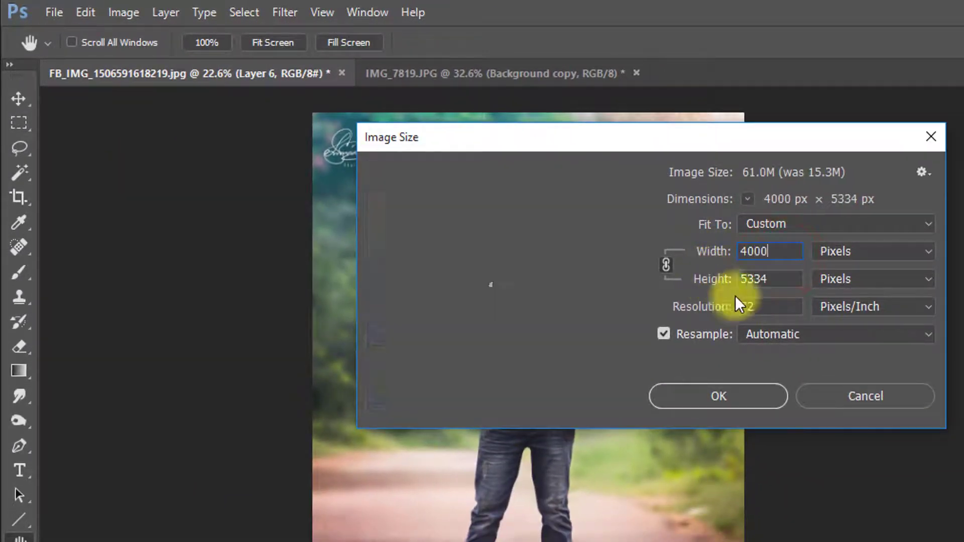
pyautogui.click(753, 392)
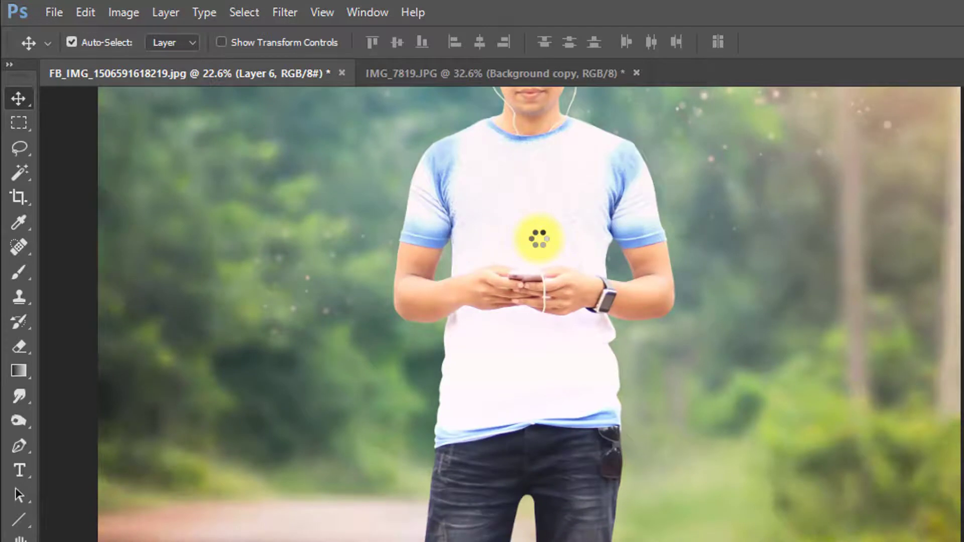
pyautogui.moveTo(564, 203); pyautogui.dragTo(538, 387)
pyautogui.moveTo(548, 442); pyautogui.dragTo(509, 291)
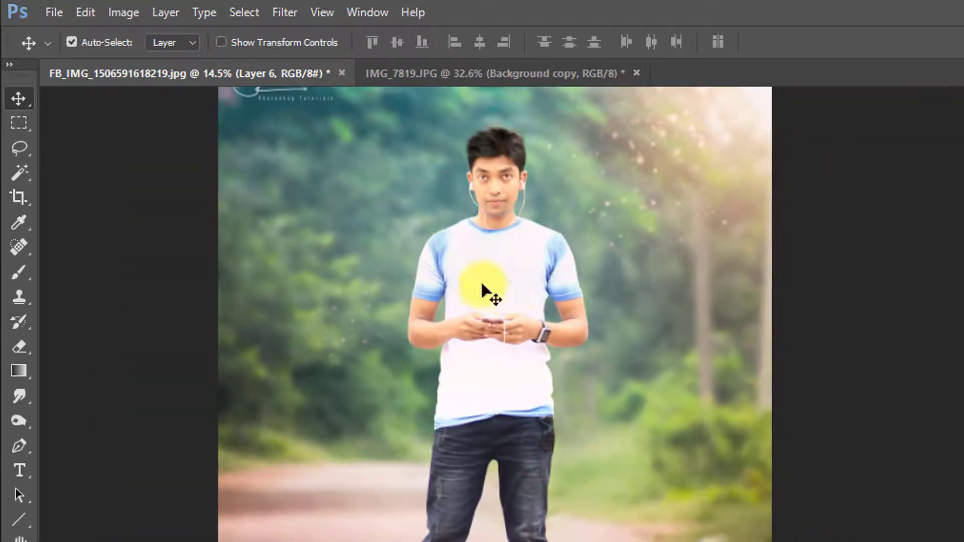
# Save the image to the Desktop as a JPEG, replacing the existing file "blur background with soft light effect edit".
pyautogui.click(52, 11)
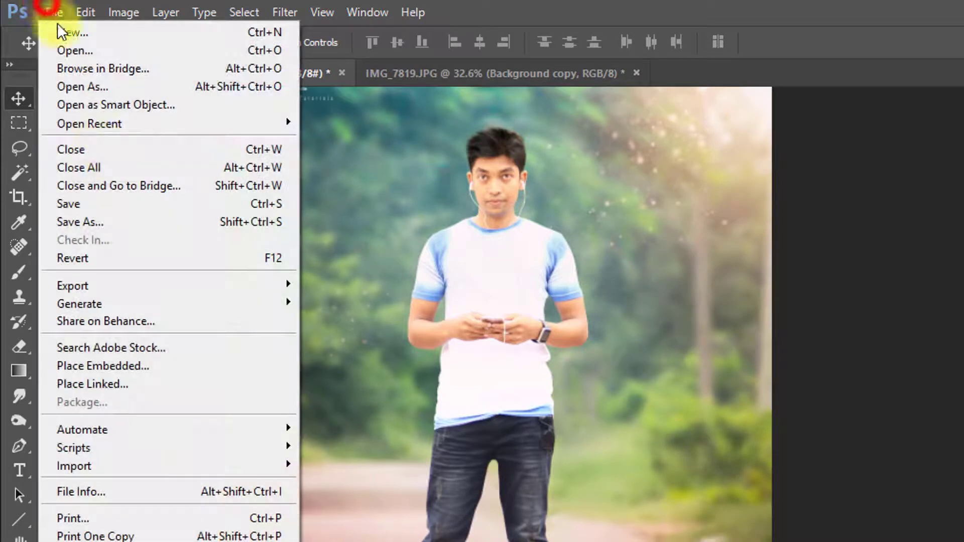
pyautogui.click(112, 224)
pyautogui.click(517, 258)
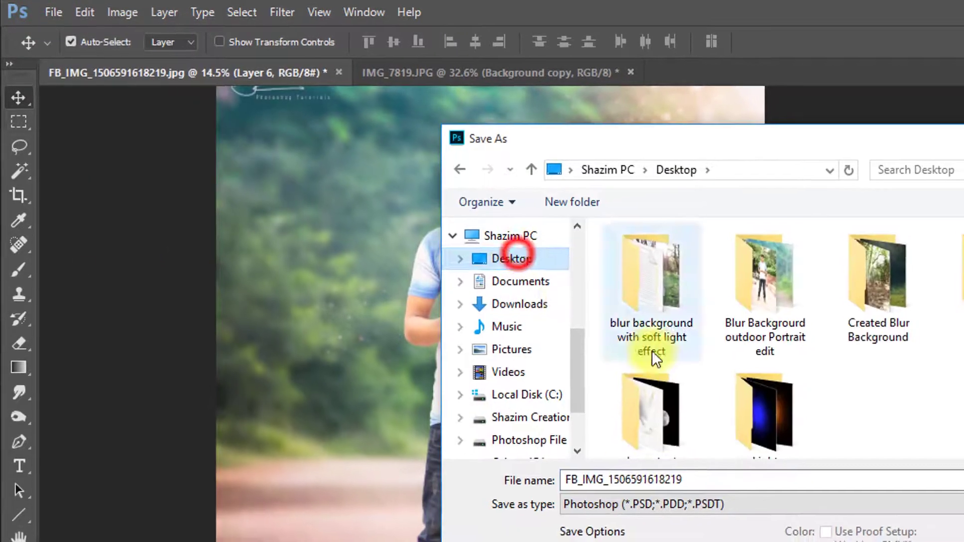
pyautogui.click(882, 407)
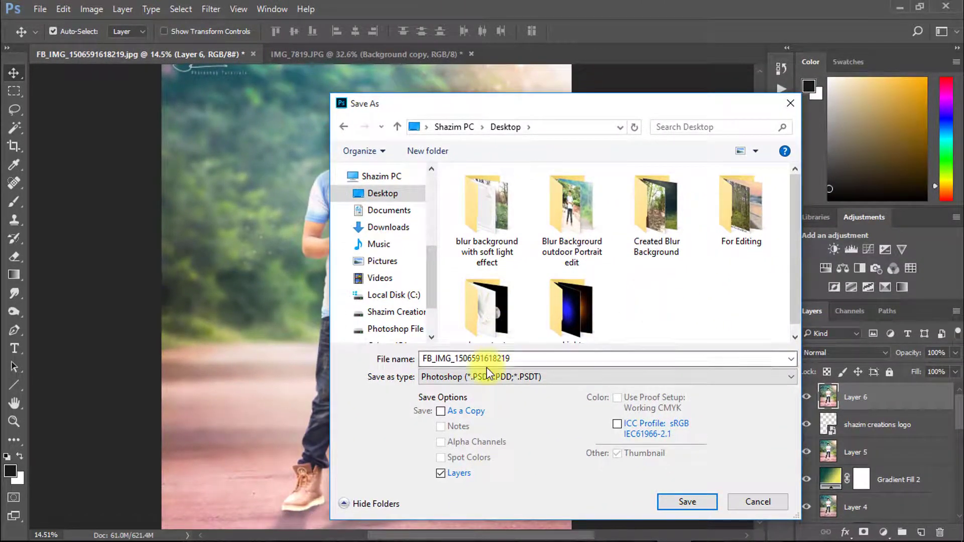
pyautogui.click(517, 377)
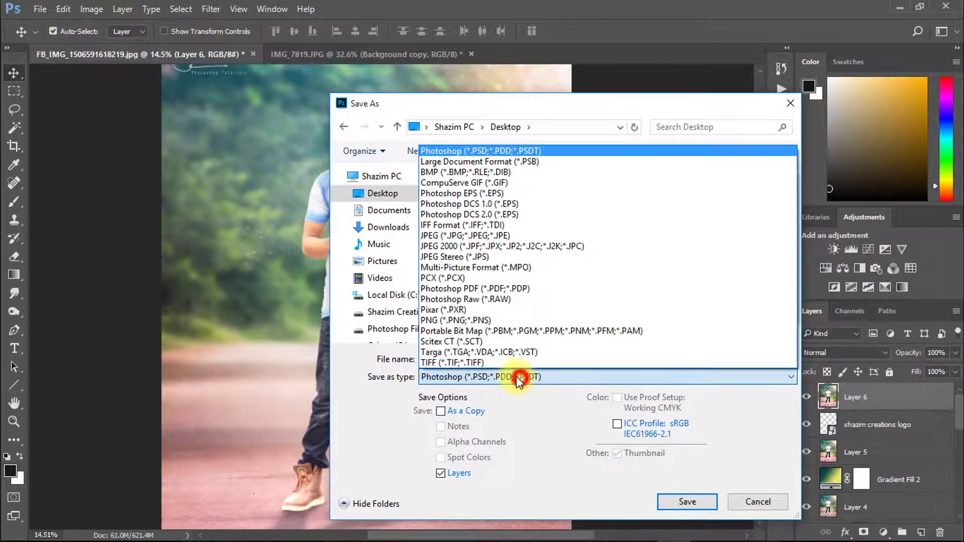
pyautogui.click(486, 236)
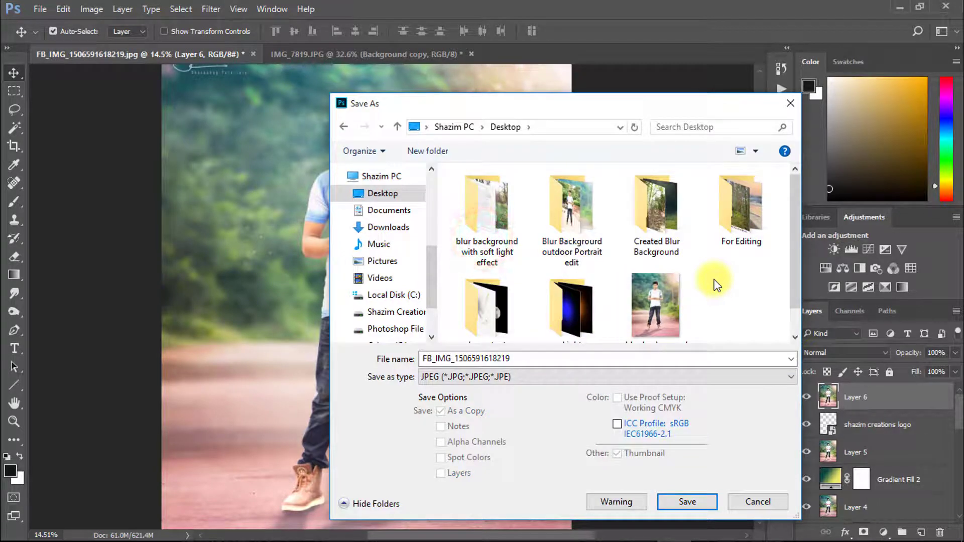
pyautogui.scroll(-1, 716, 285)
pyautogui.click(658, 324)
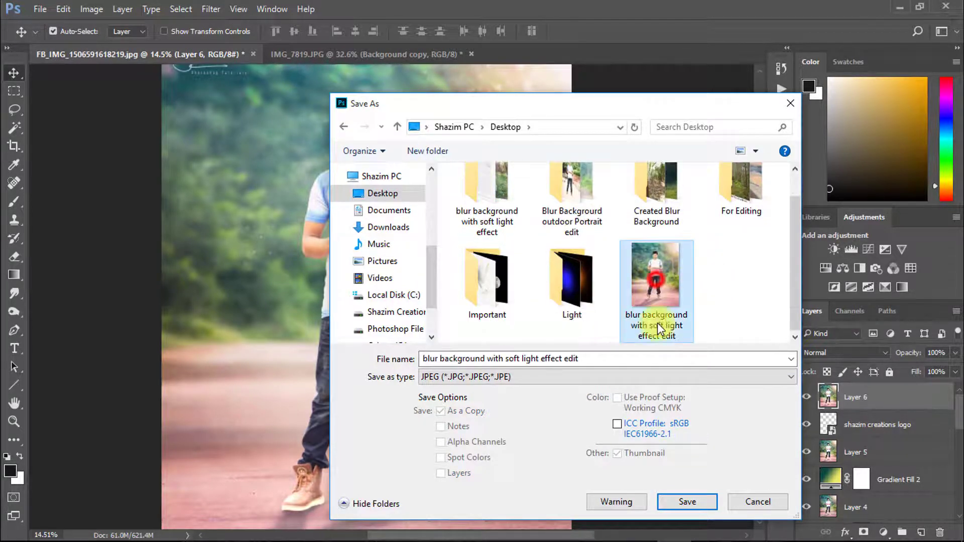
pyautogui.click(683, 501)
pyautogui.click(528, 277)
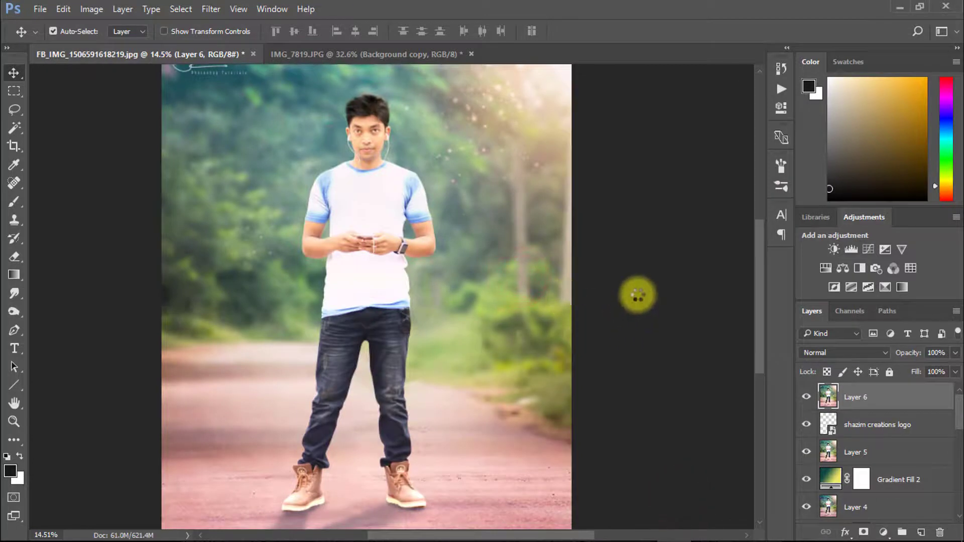
pyautogui.click(583, 200)
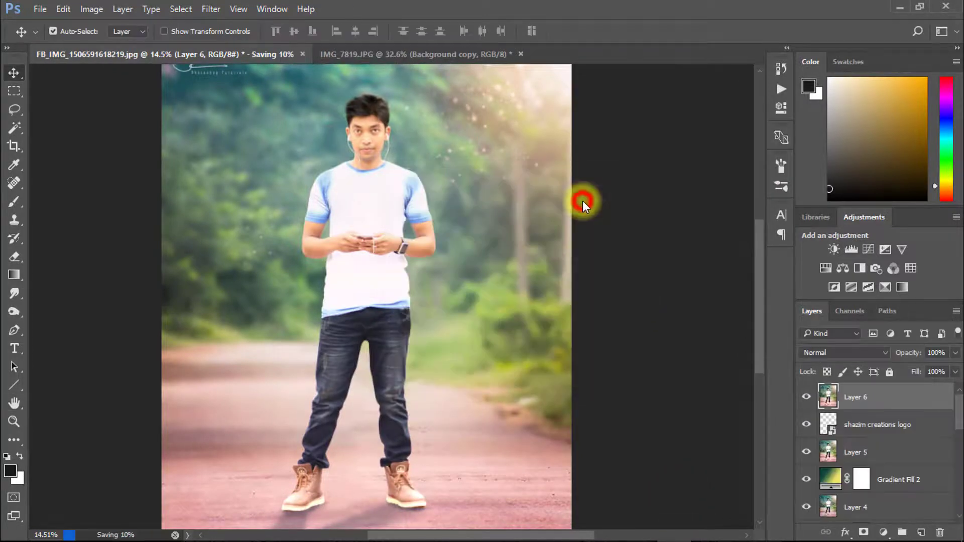